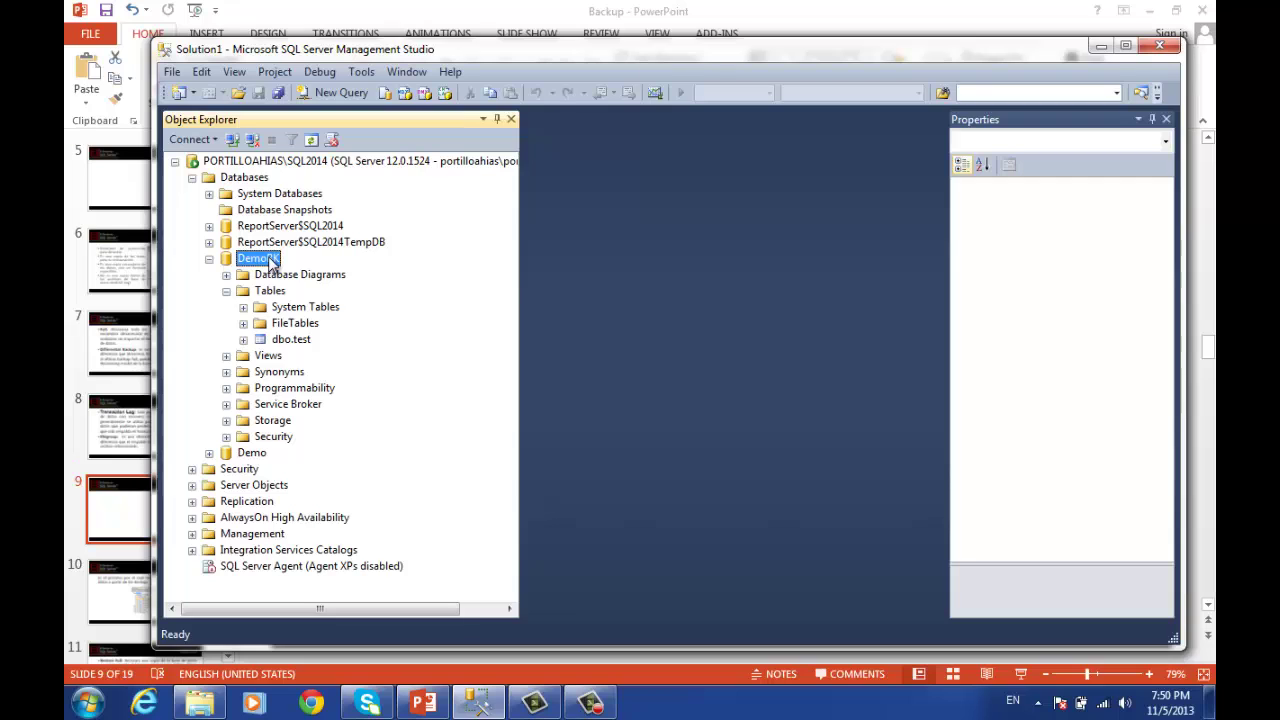
Step: Back up the DemoBK database to disk with the Full backup type, using the default DemoBK.bak destination
right_click(272, 262)
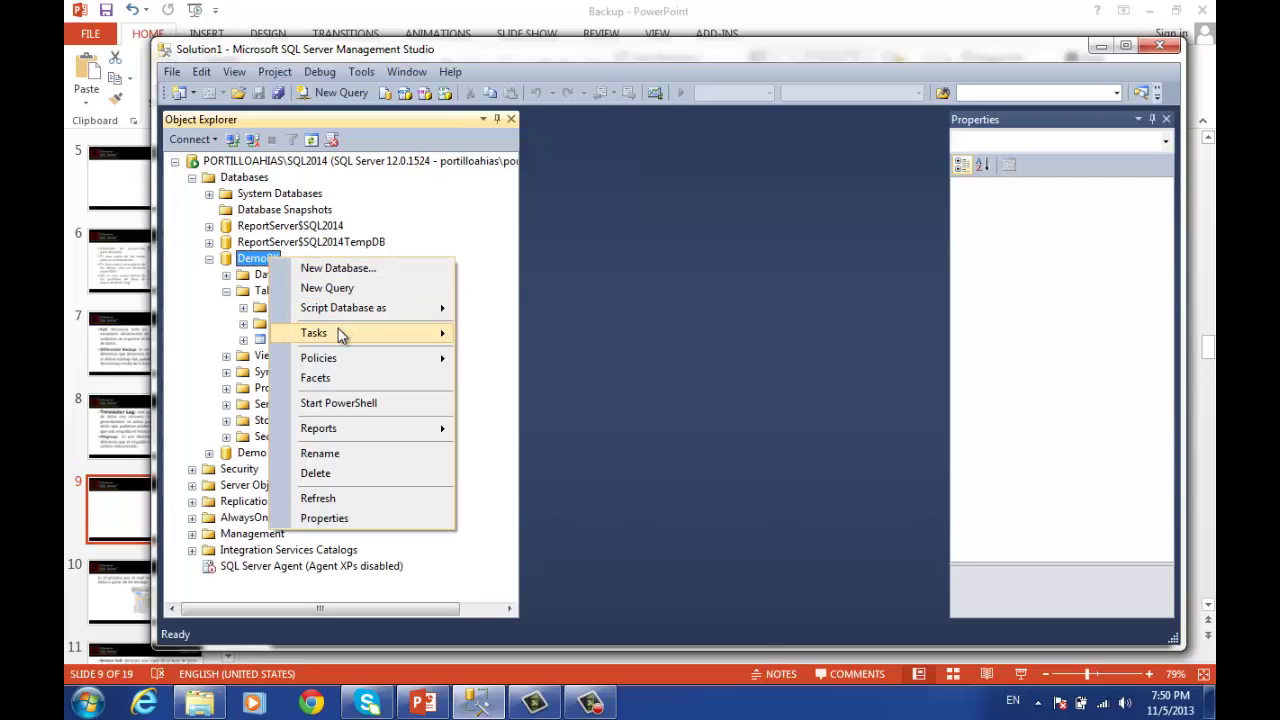
mouse_move(343, 333)
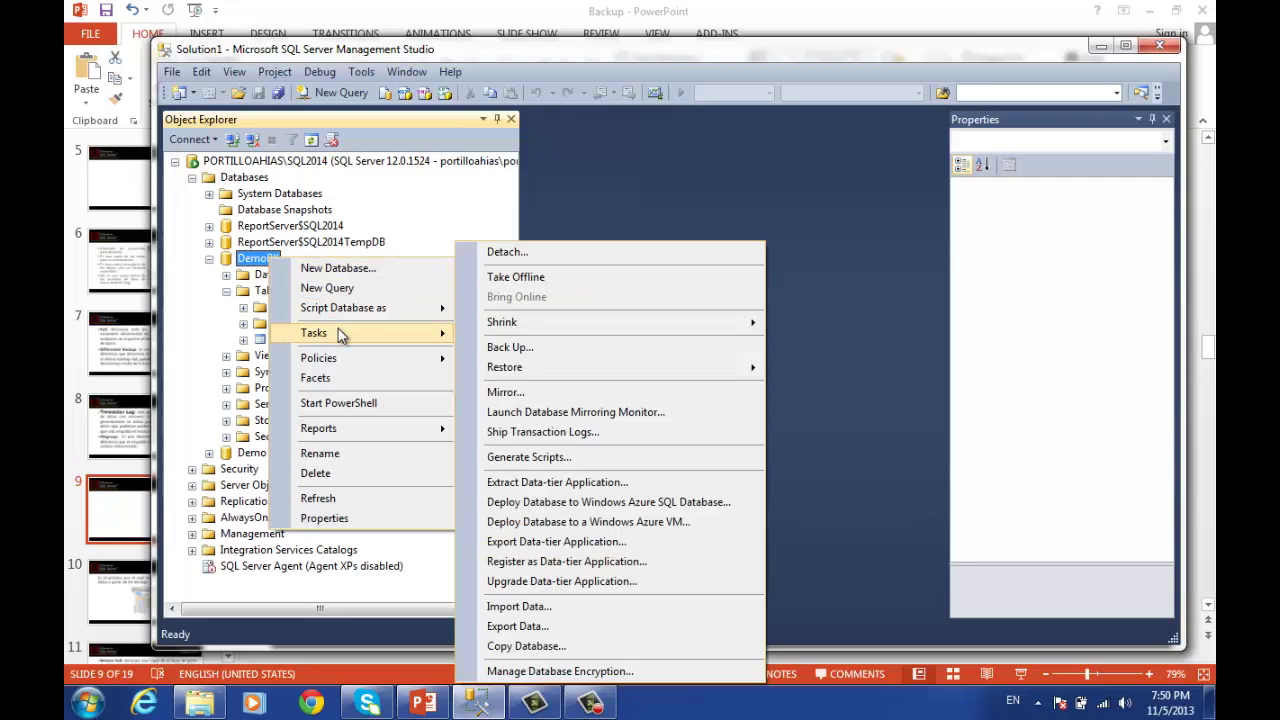
left_click(490, 350)
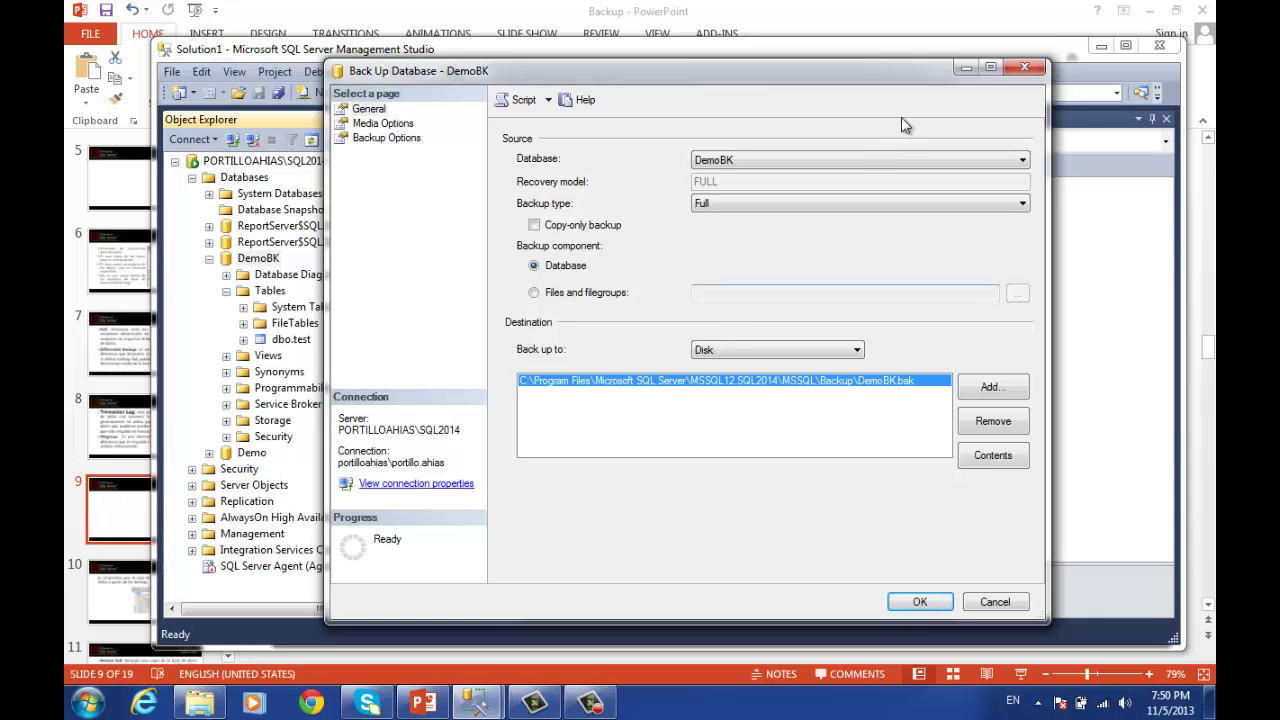
left_click(849, 155)
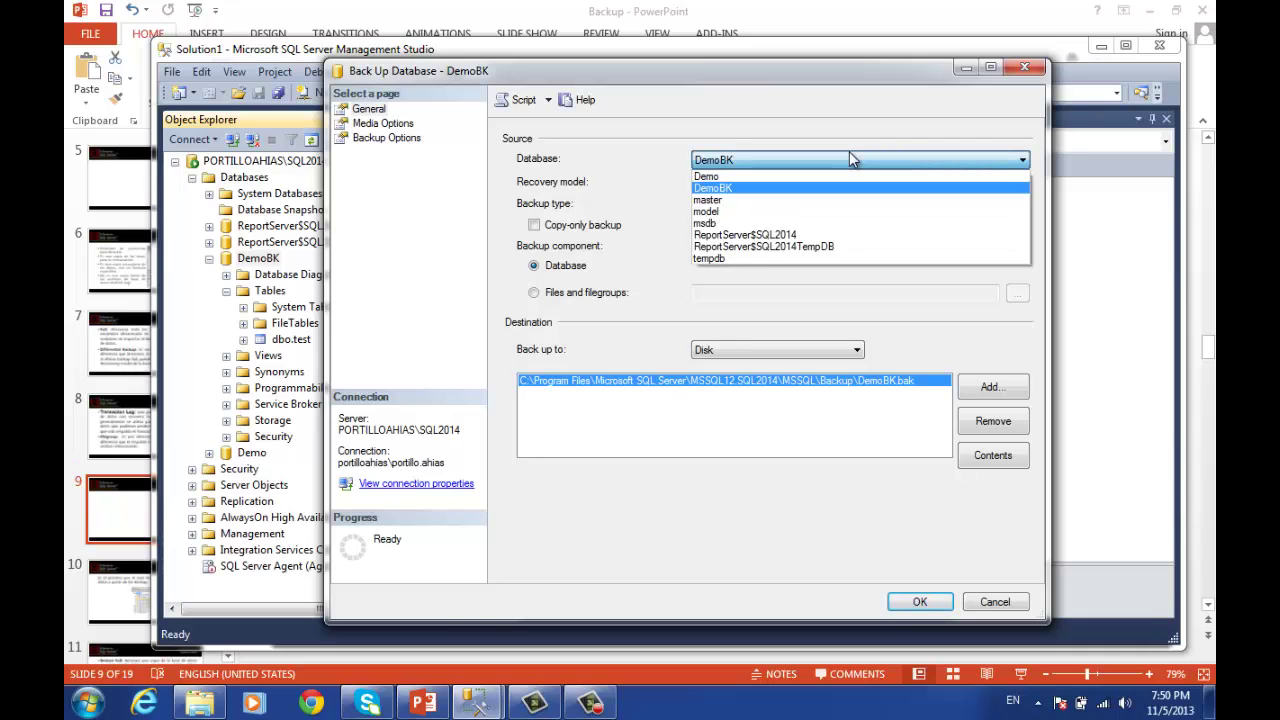
left_click(849, 155)
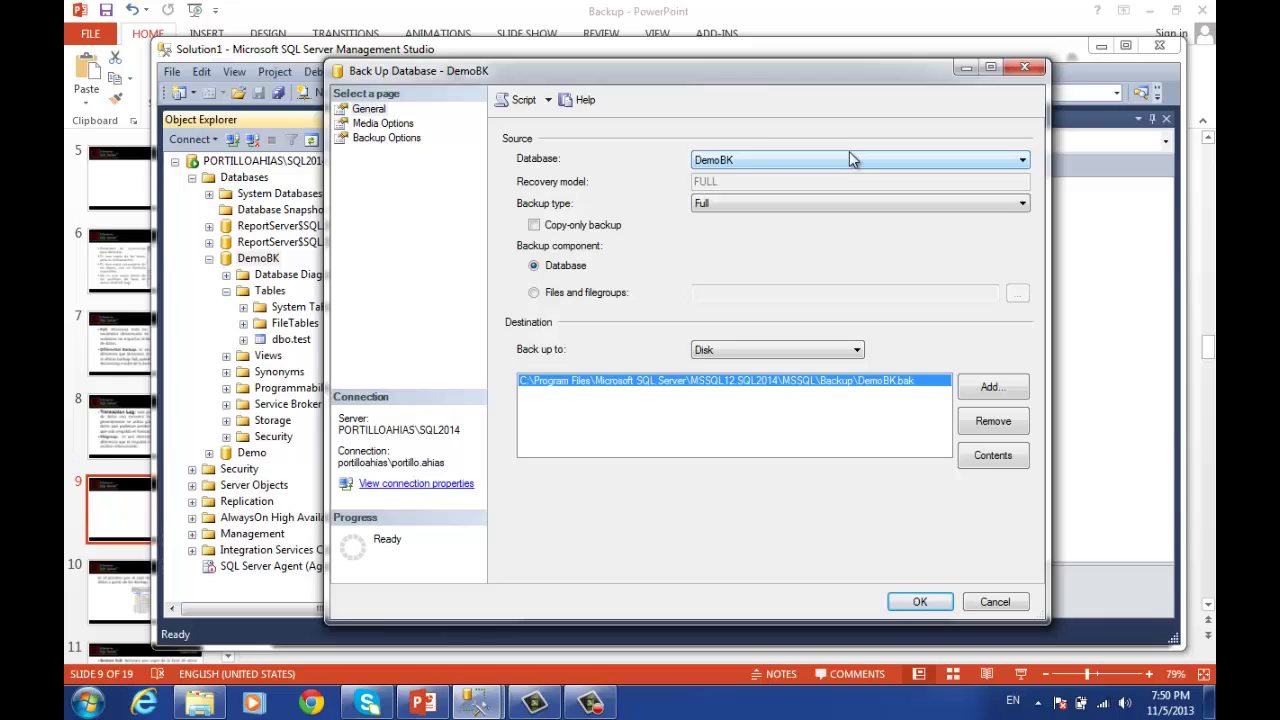
left_click(730, 203)
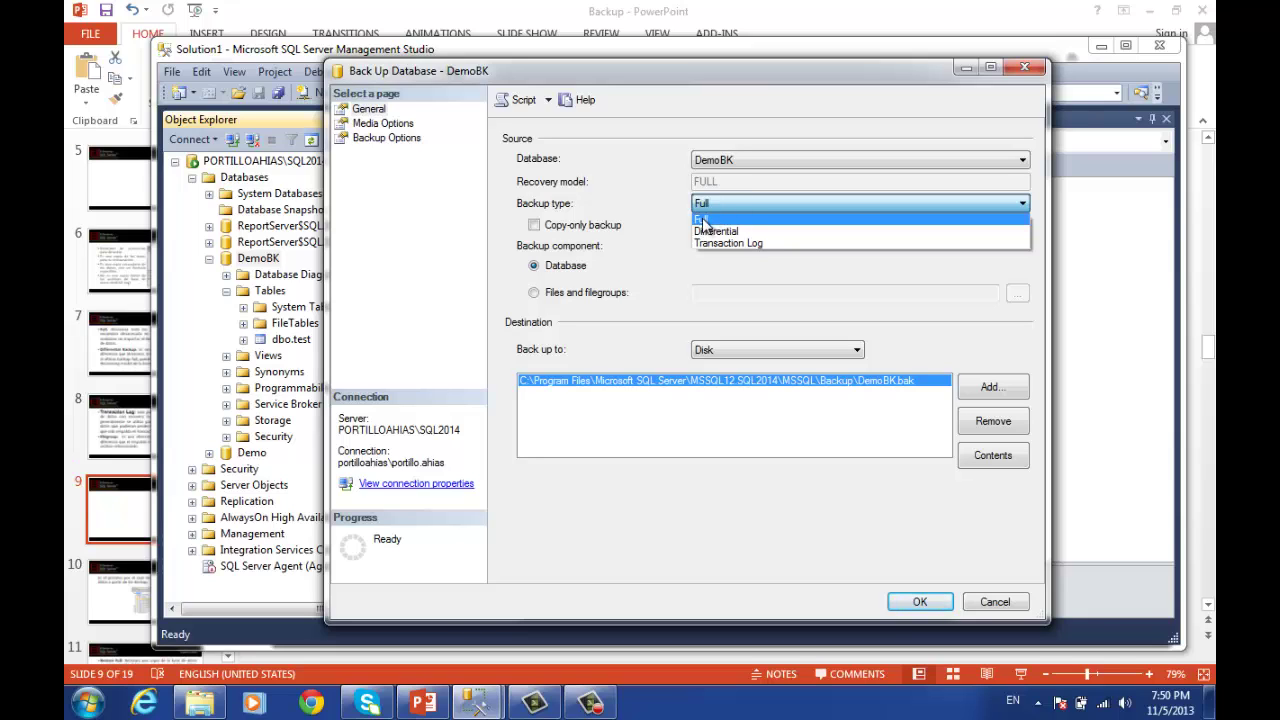
left_click(644, 180)
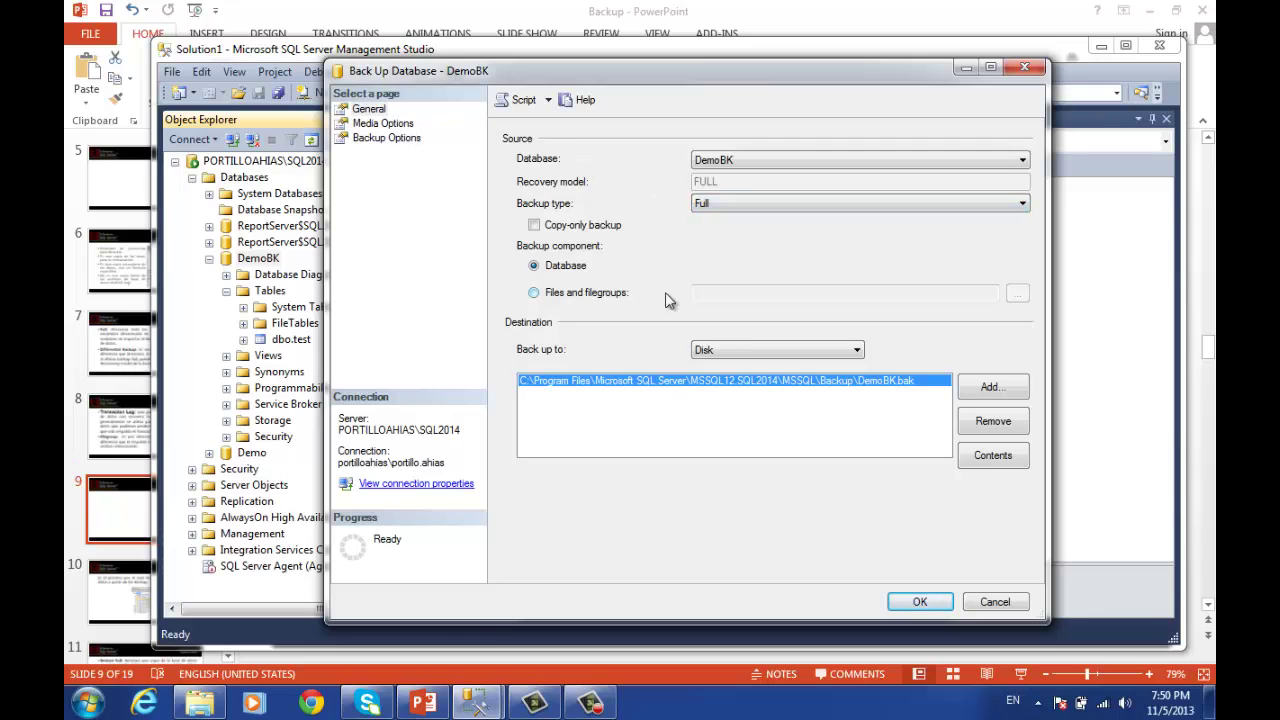
left_click(934, 604)
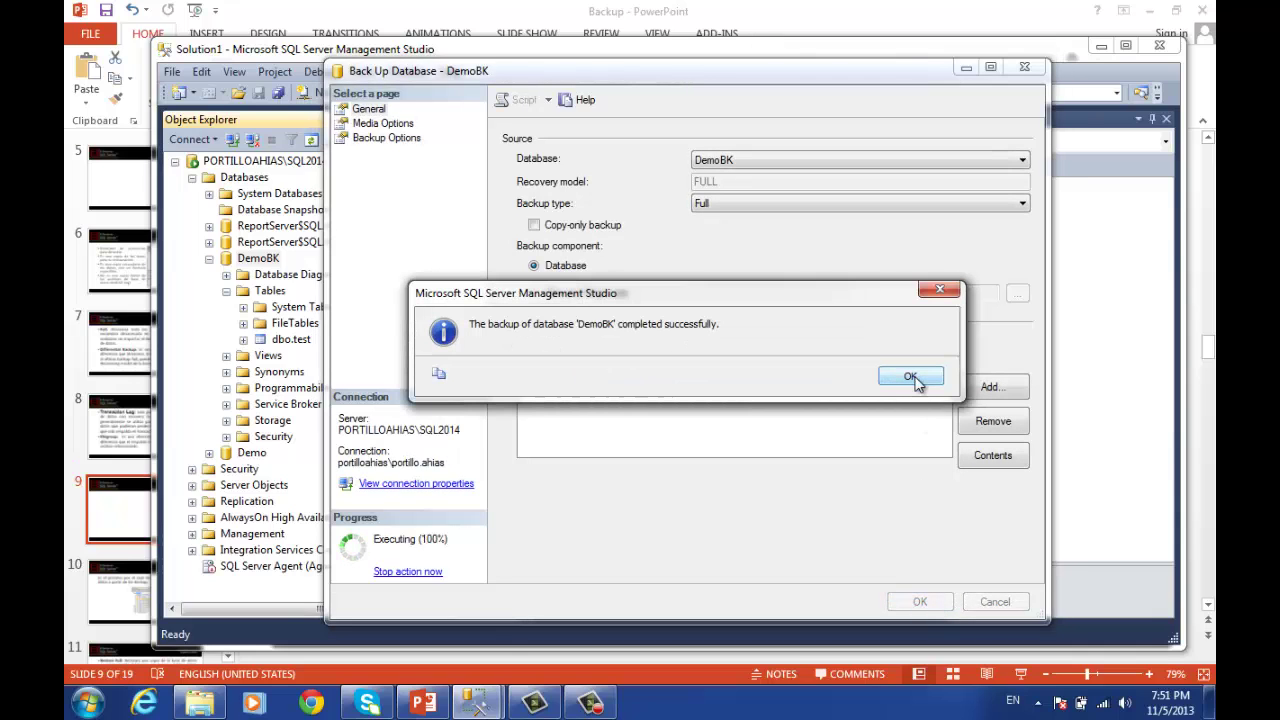
left_click(912, 378)
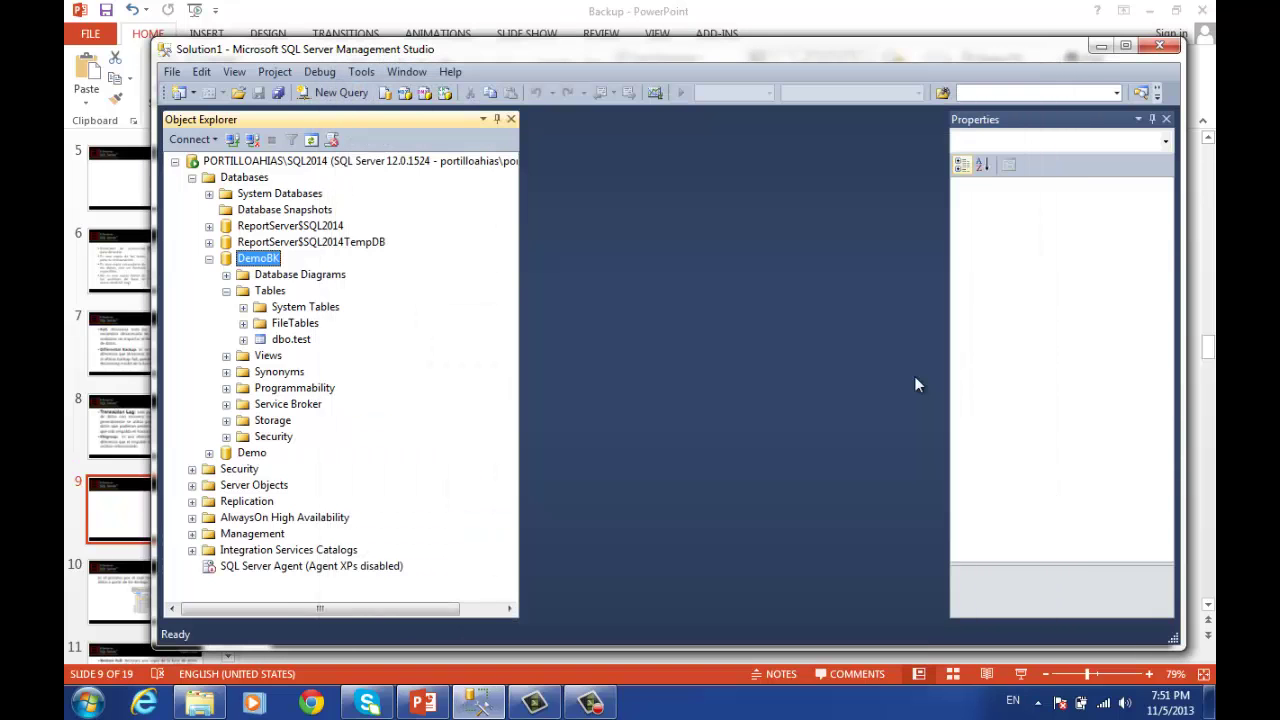
Step: Run a second full backup of DemoBK to the same DemoBK.bak file with the default settings
right_click(271, 262)
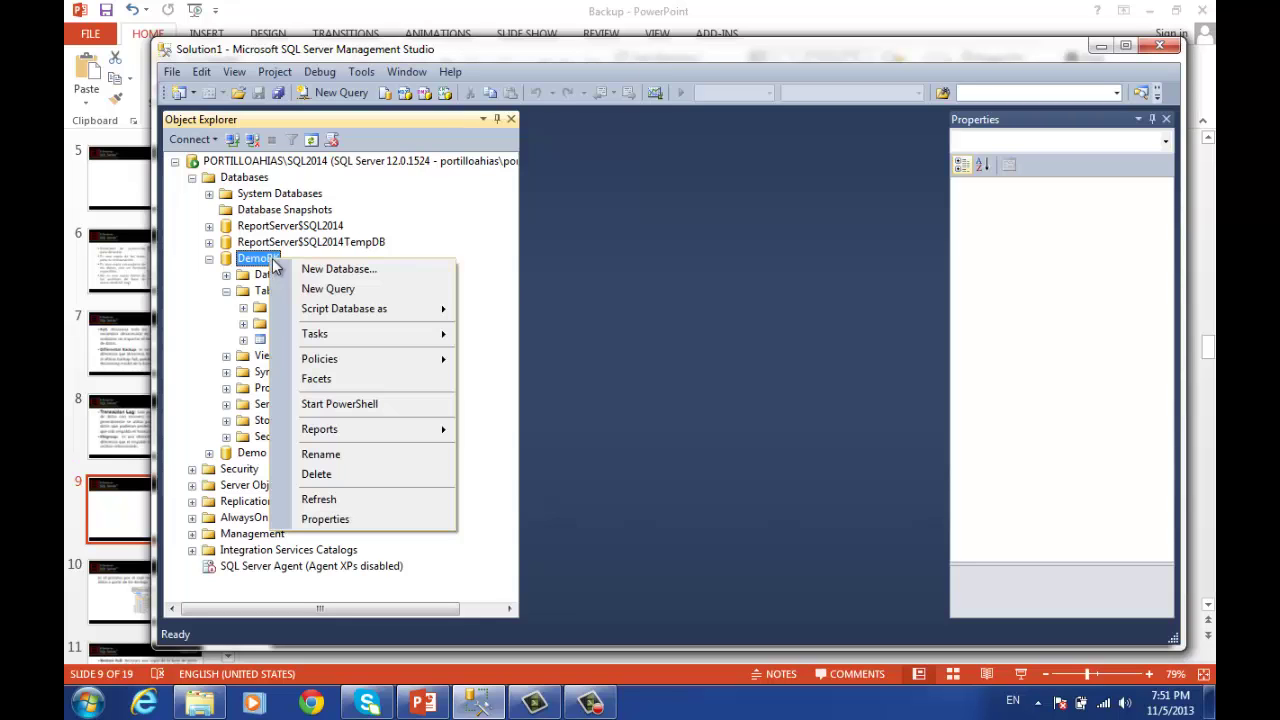
mouse_move(328, 336)
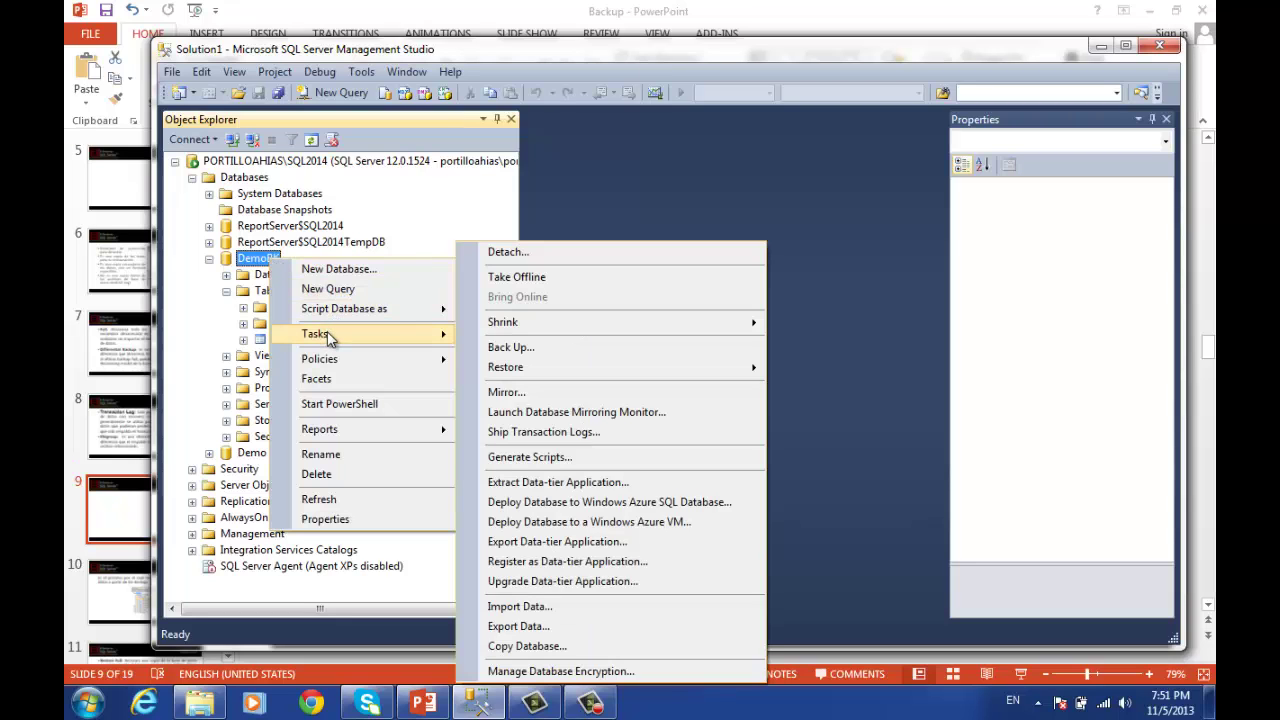
left_click(511, 347)
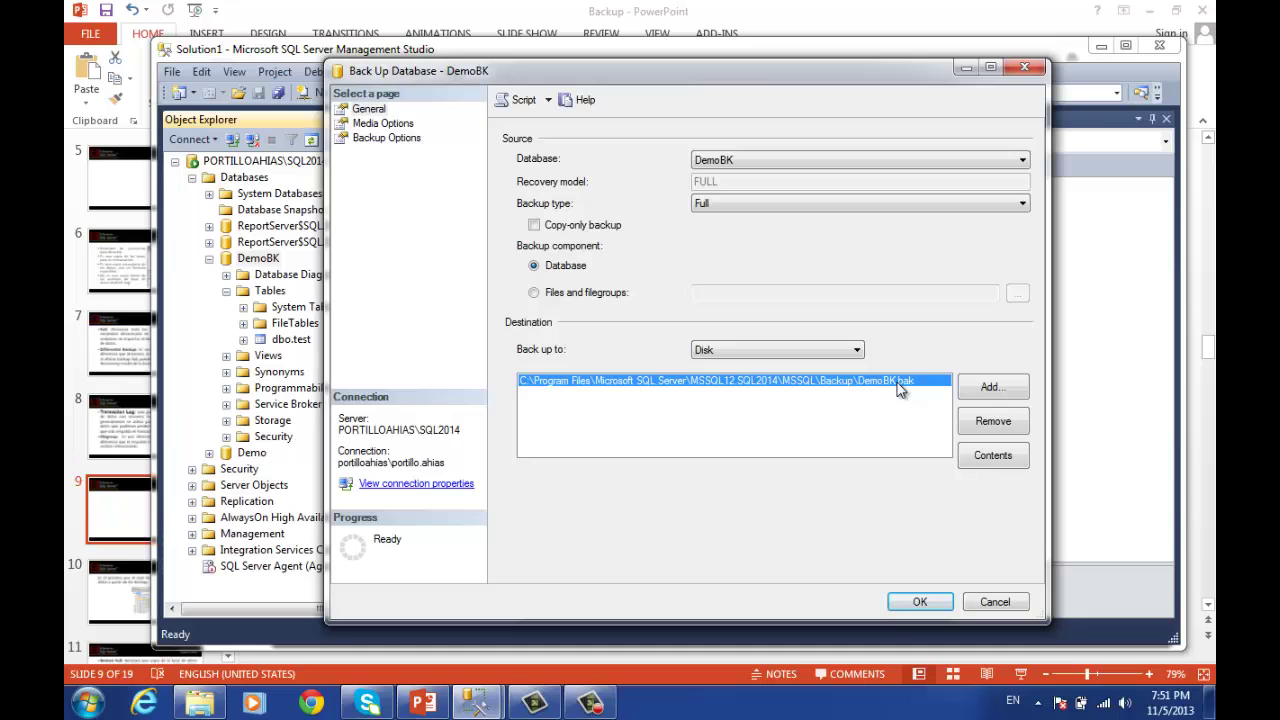
left_click(905, 598)
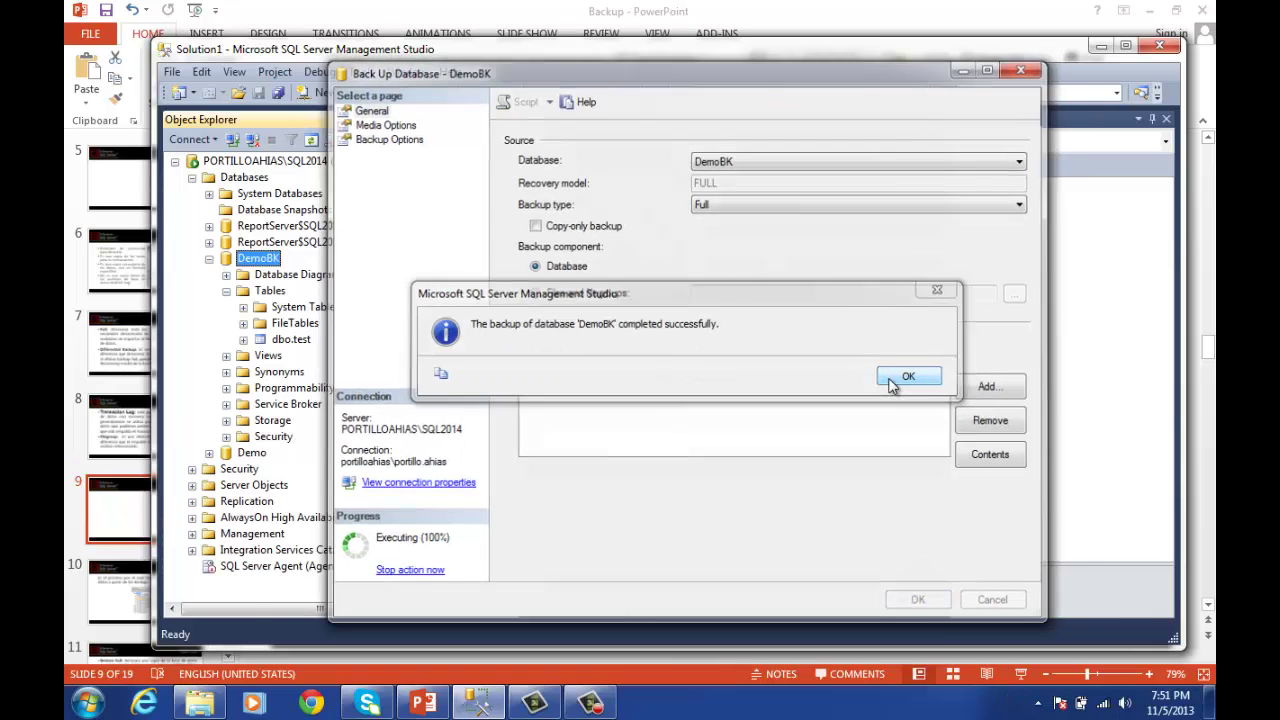
left_click(905, 377)
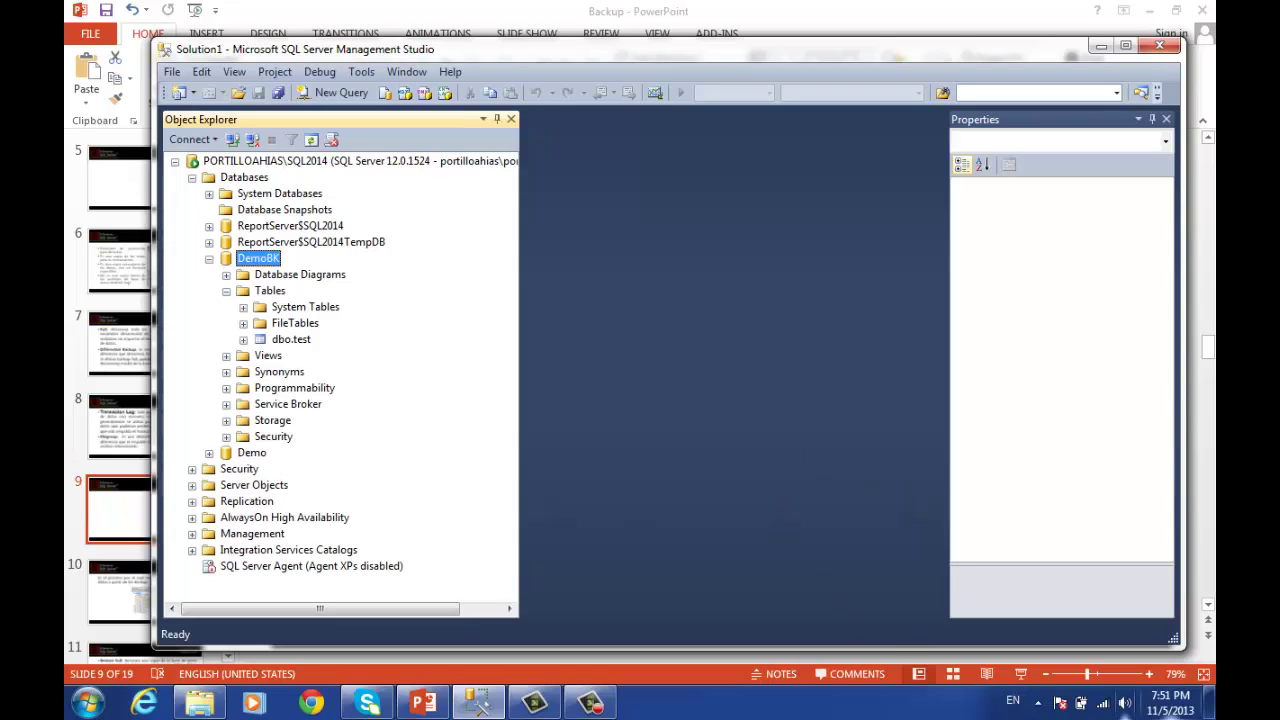
Step: Set the Windows system date to November 9, 2013
mouse_move(1156, 712)
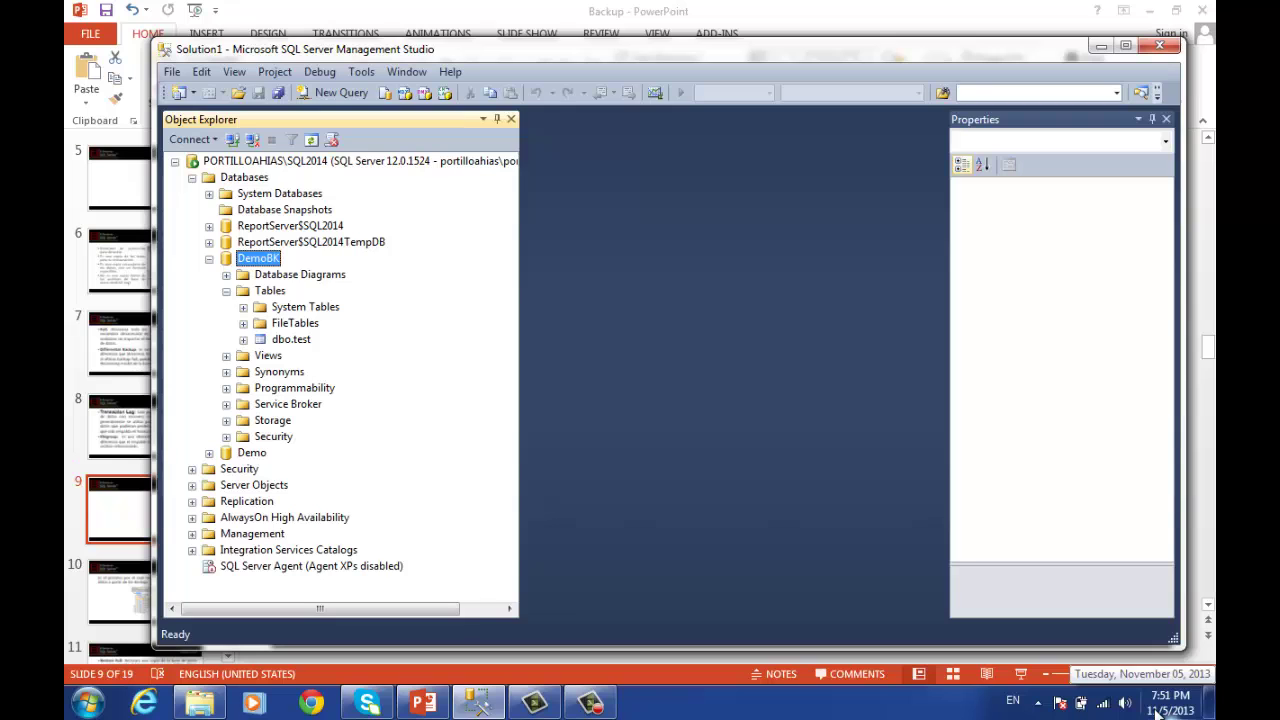
left_click(1156, 712)
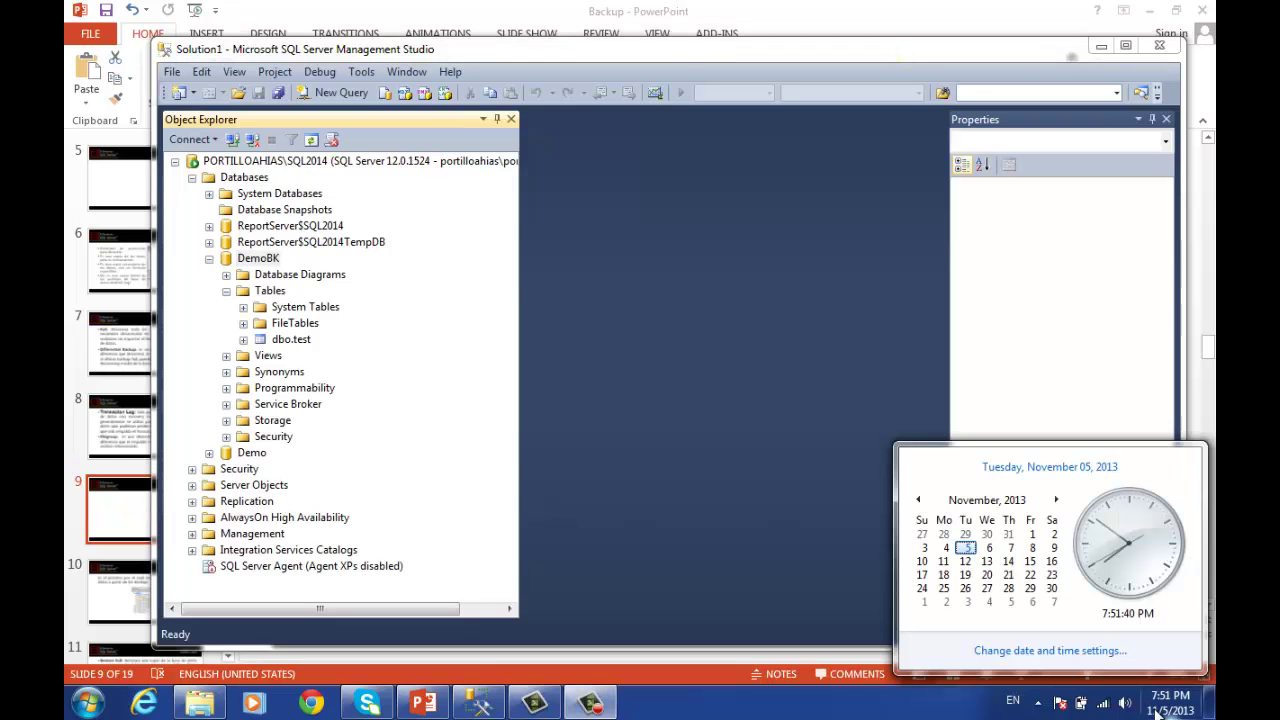
left_click(1098, 652)
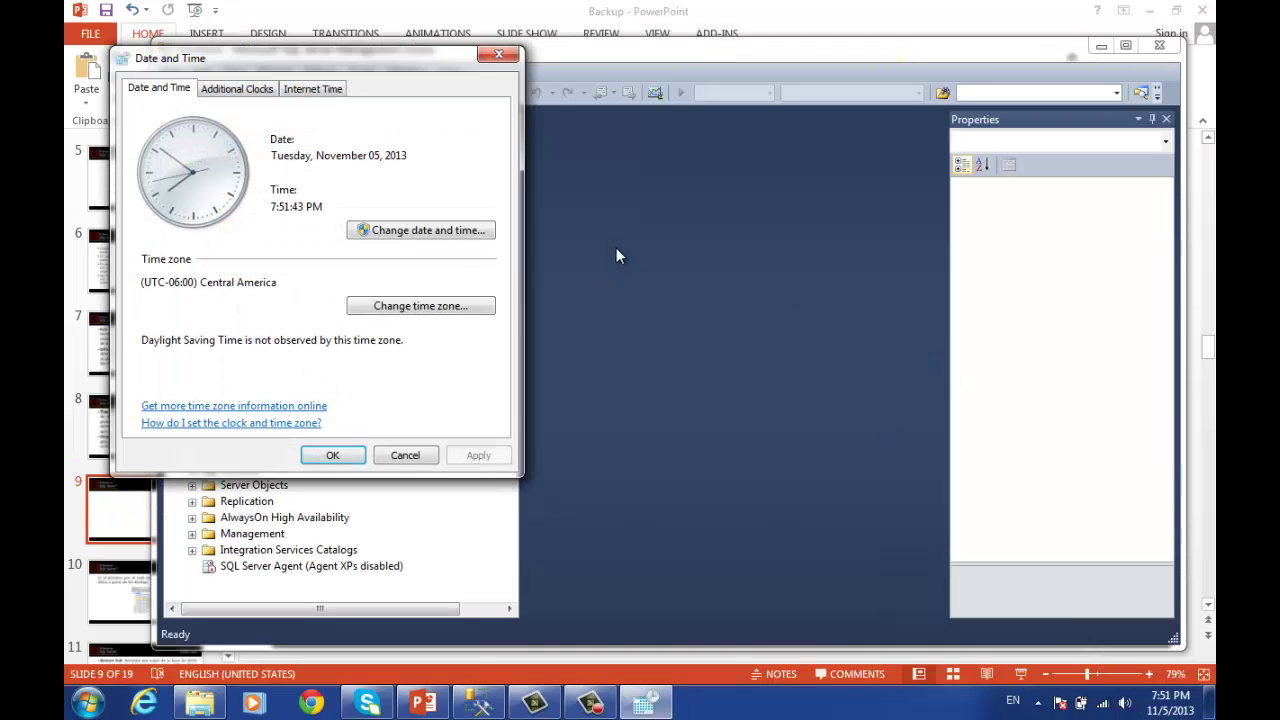
left_click(450, 232)
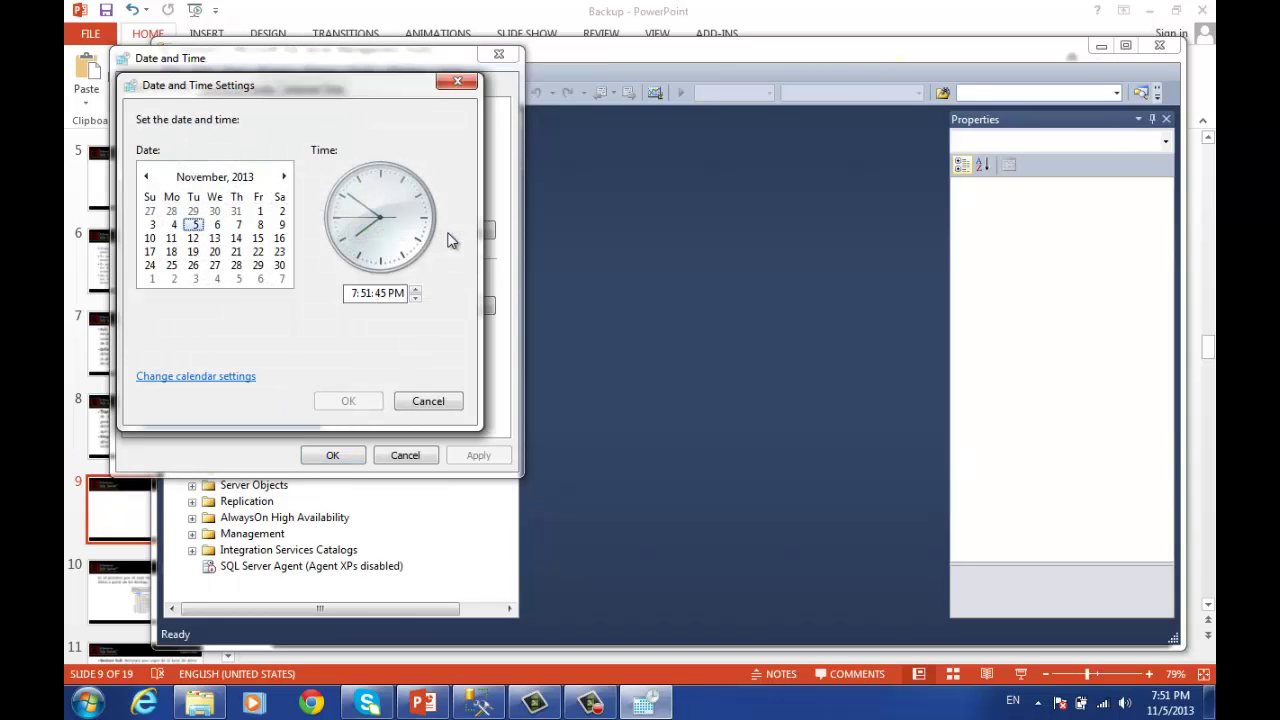
left_click(280, 224)
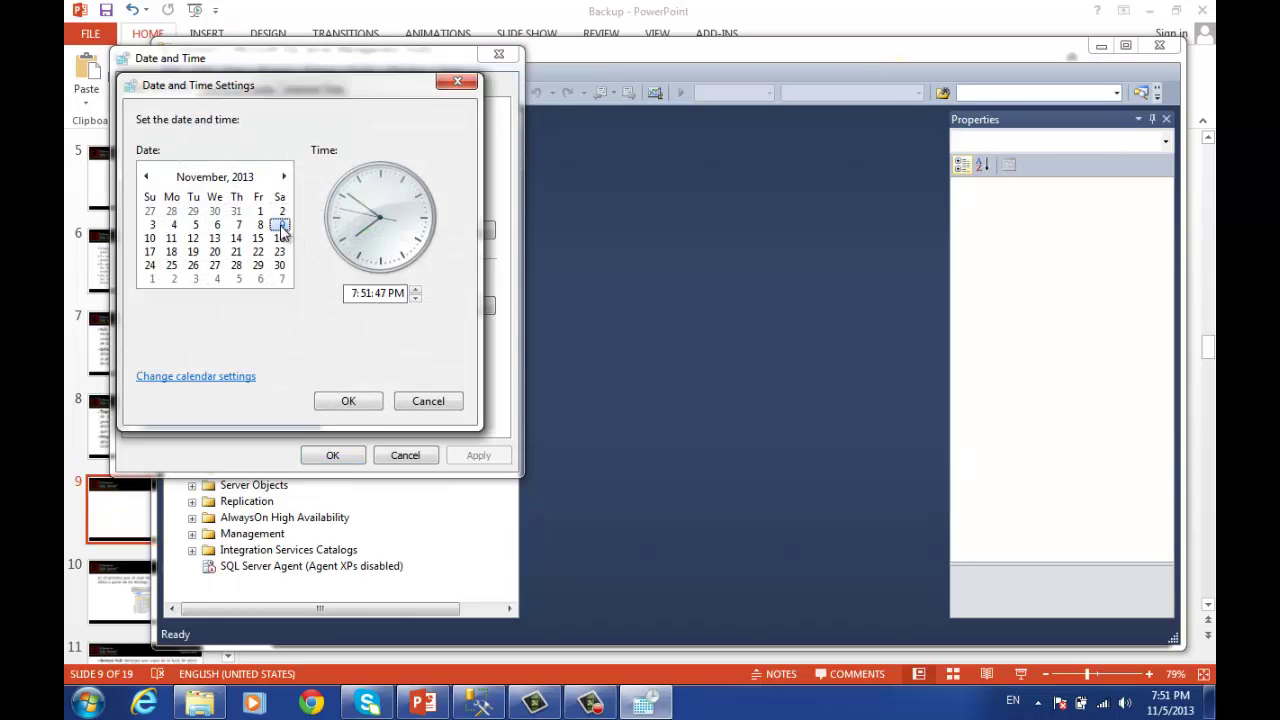
left_click(345, 401)
left_click(357, 452)
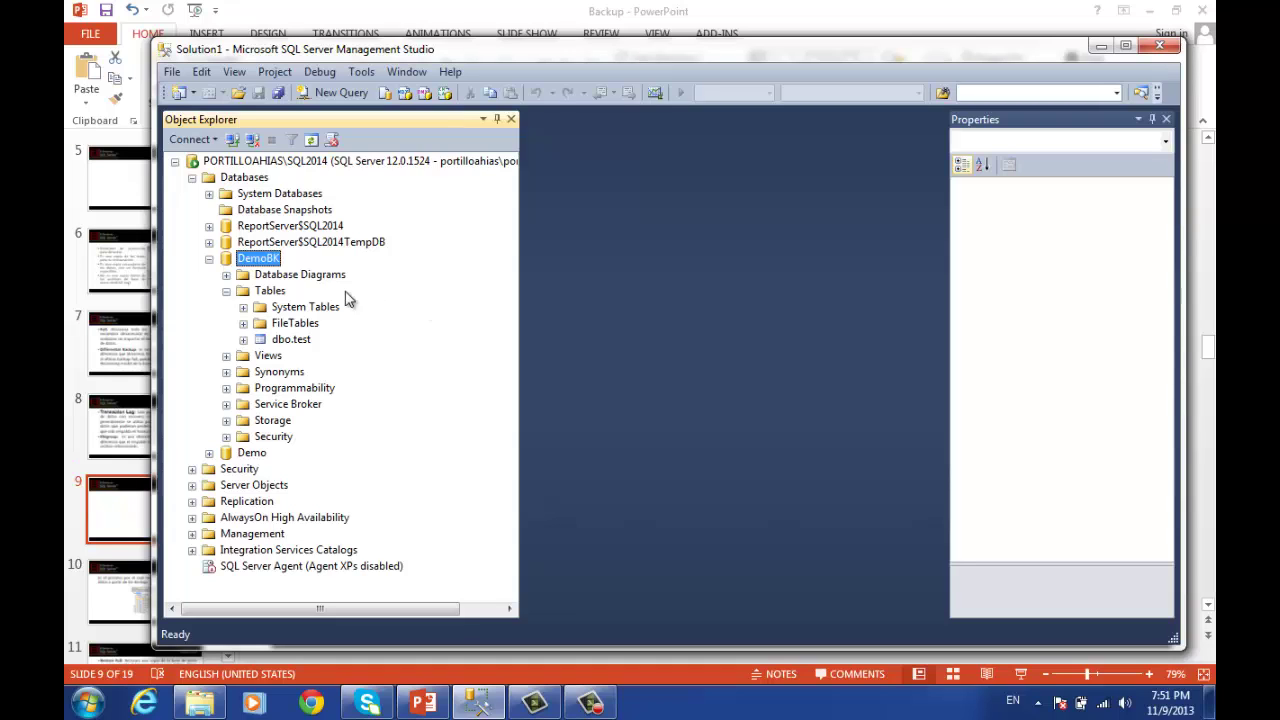
Step: Back up the DemoBK database to DemoBK.bak with the Differential backup type
right_click(267, 262)
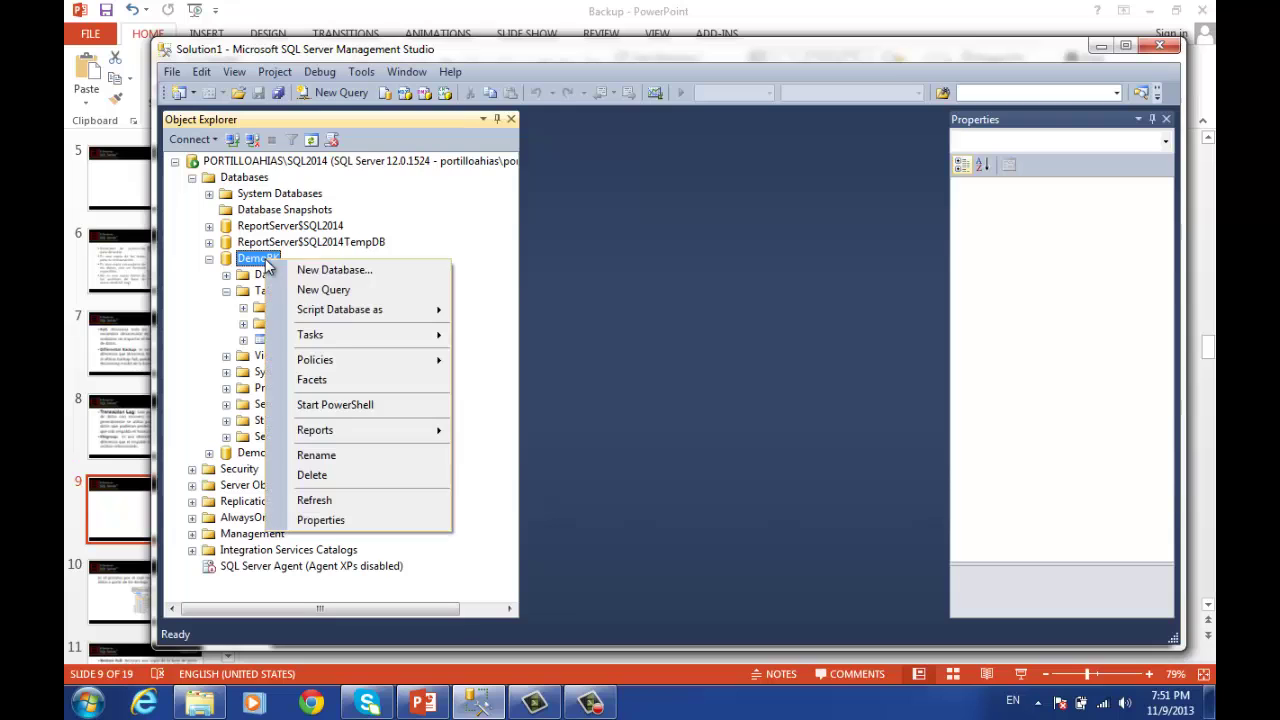
mouse_move(335, 340)
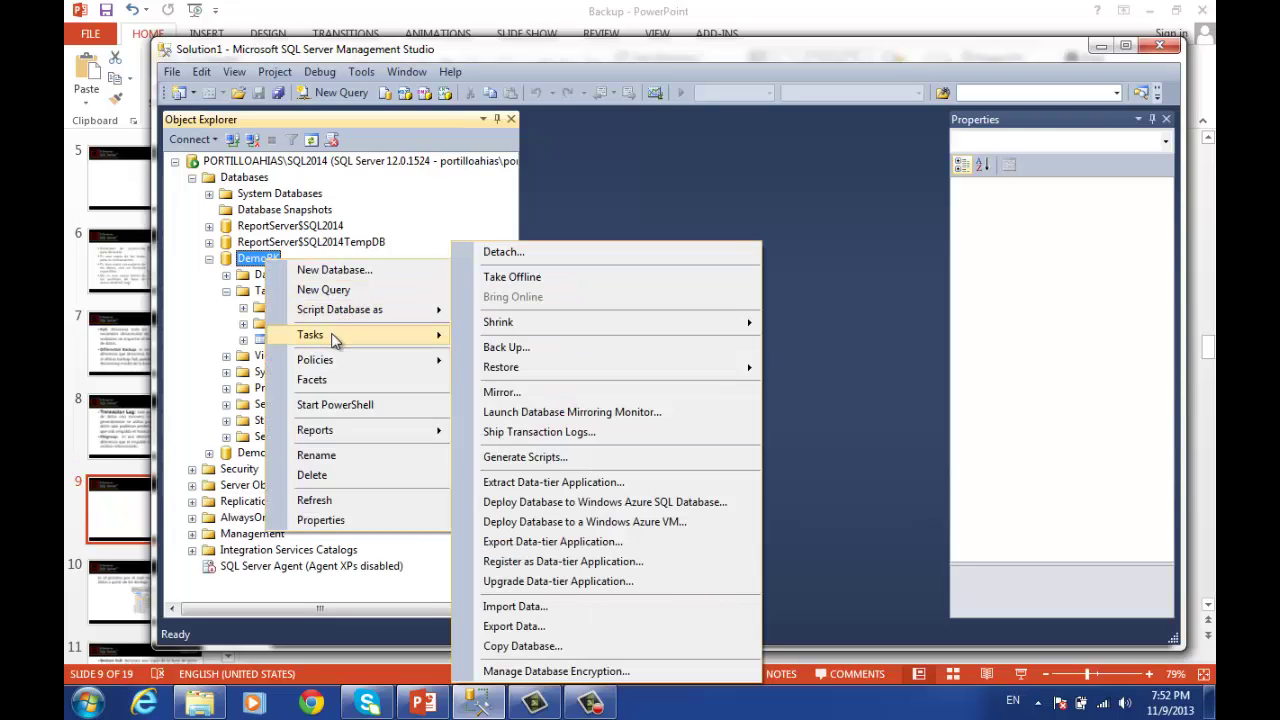
left_click(487, 350)
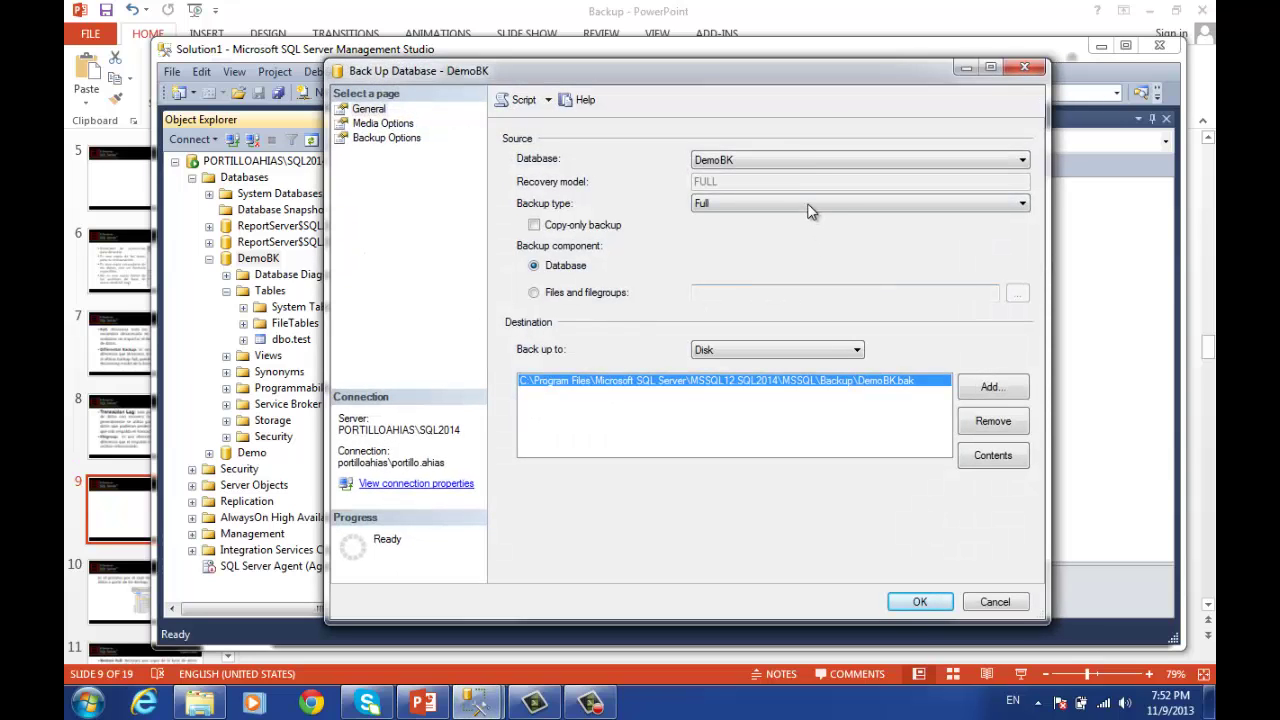
left_click(806, 204)
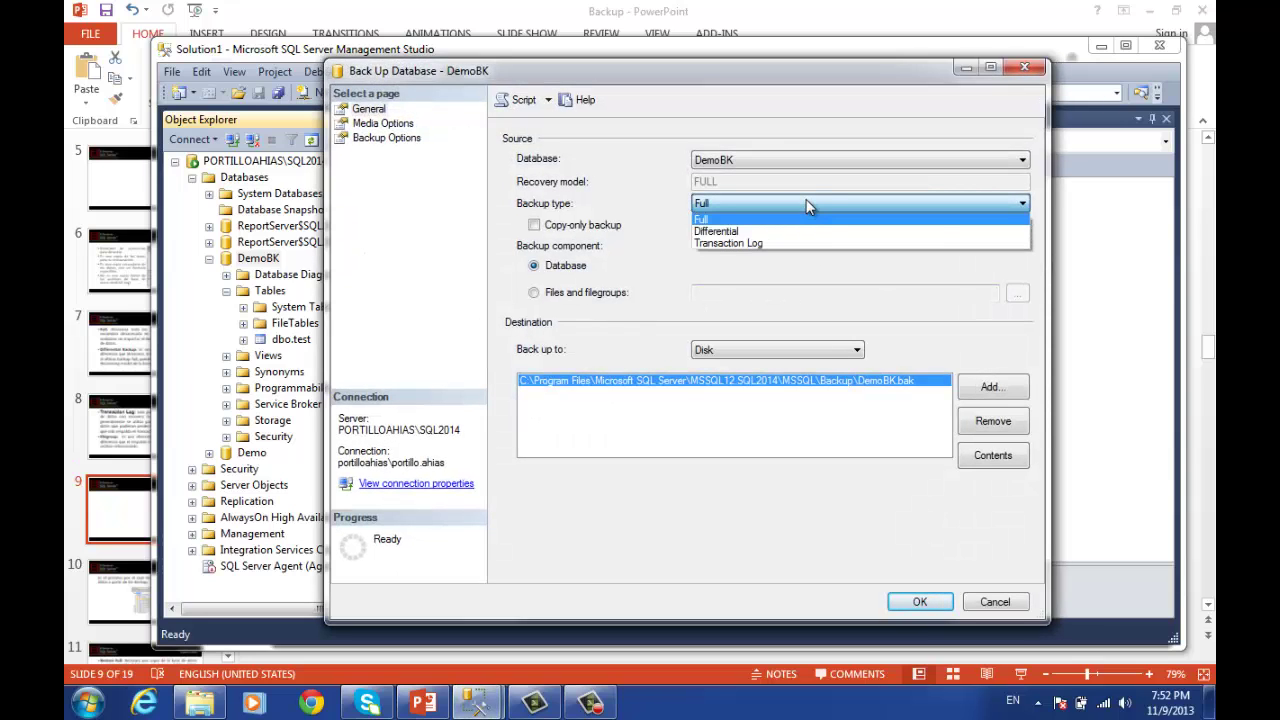
left_click(750, 220)
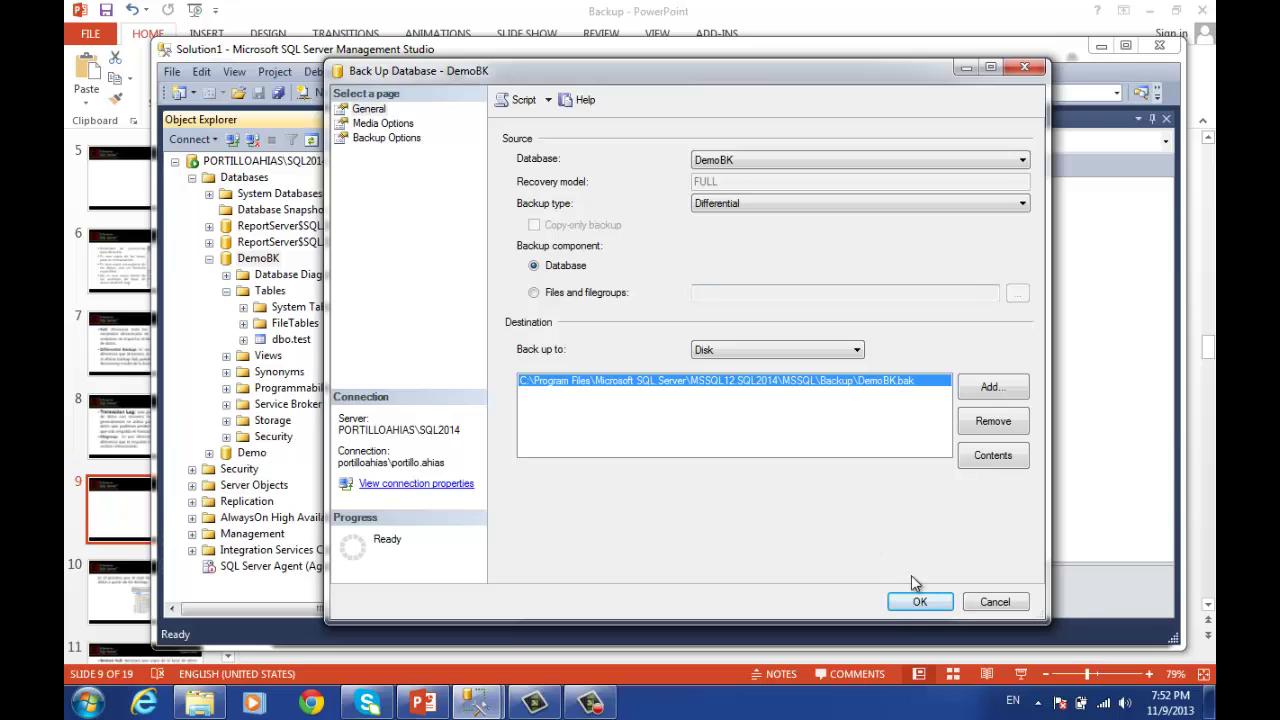
left_click(920, 602)
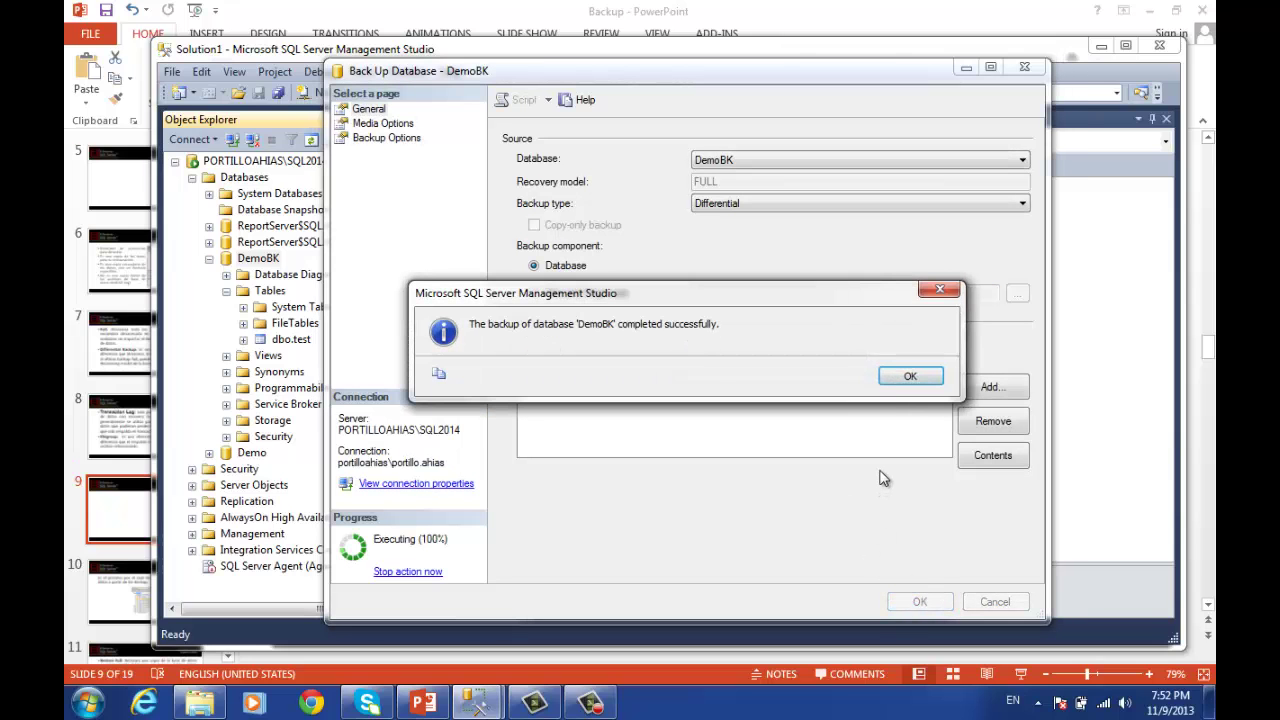
left_click(908, 377)
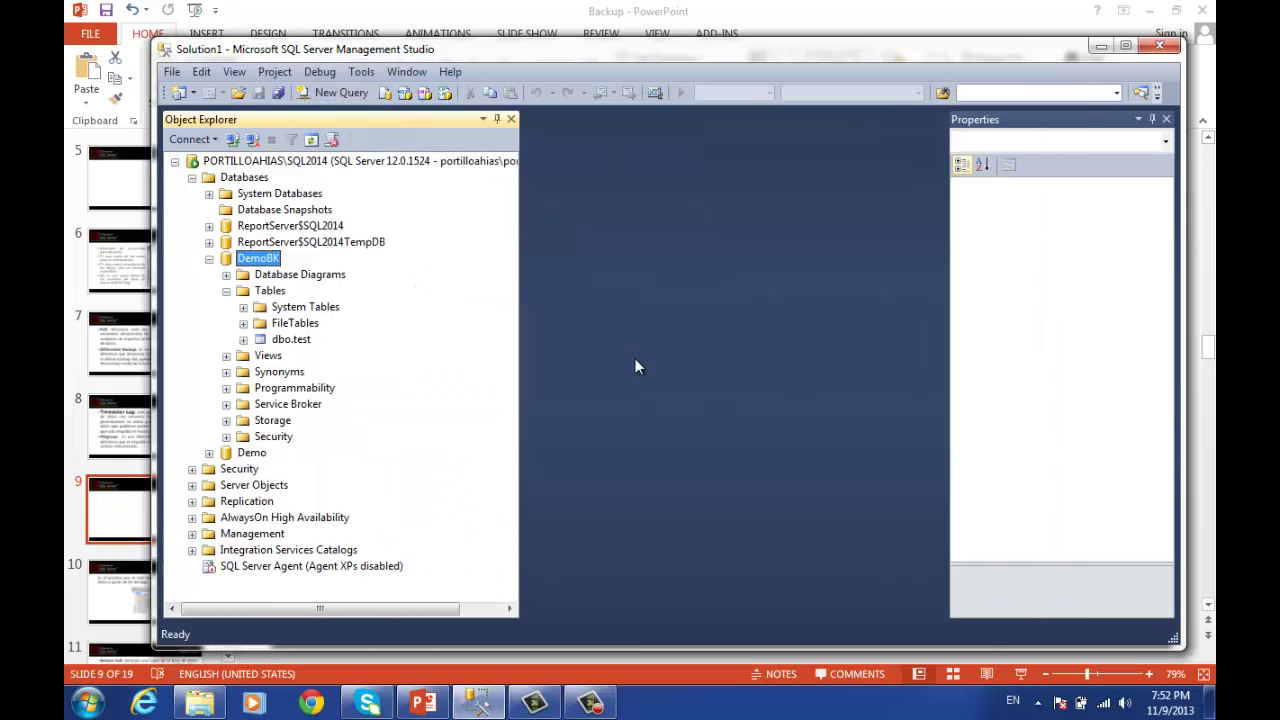
Step: Set the Windows system date to November 10, 2013
left_click(1160, 700)
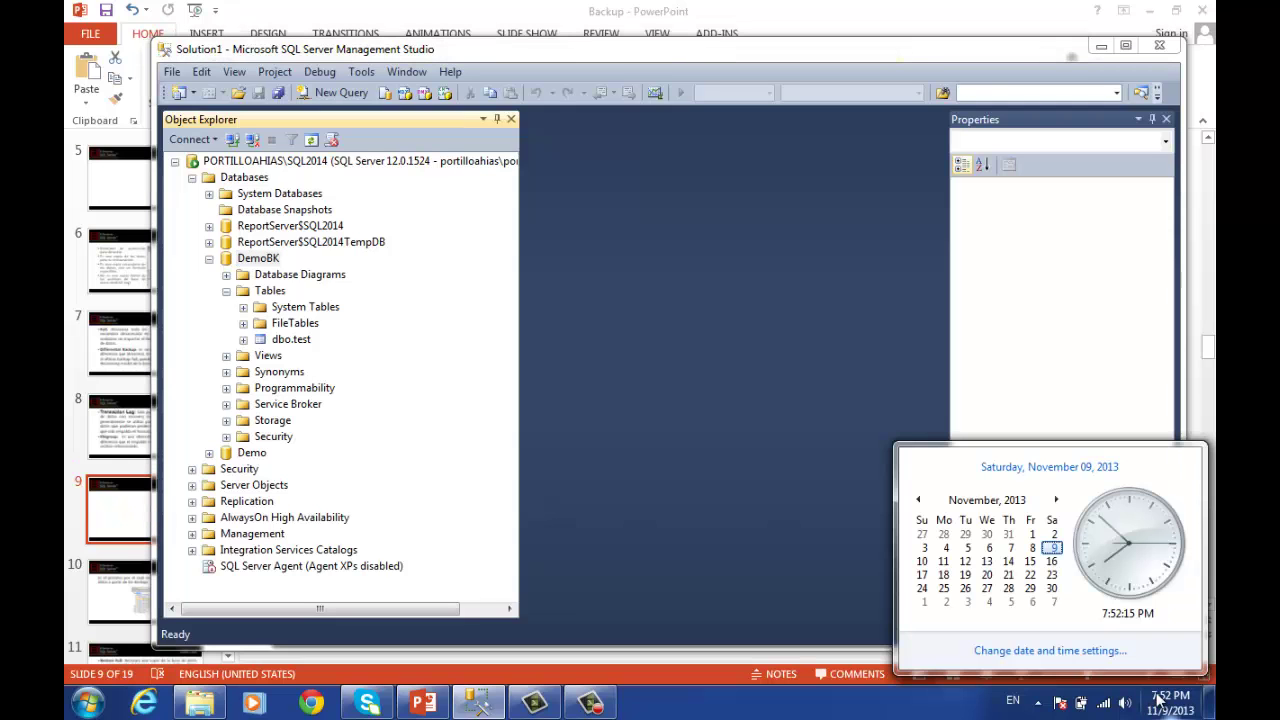
left_click(1078, 652)
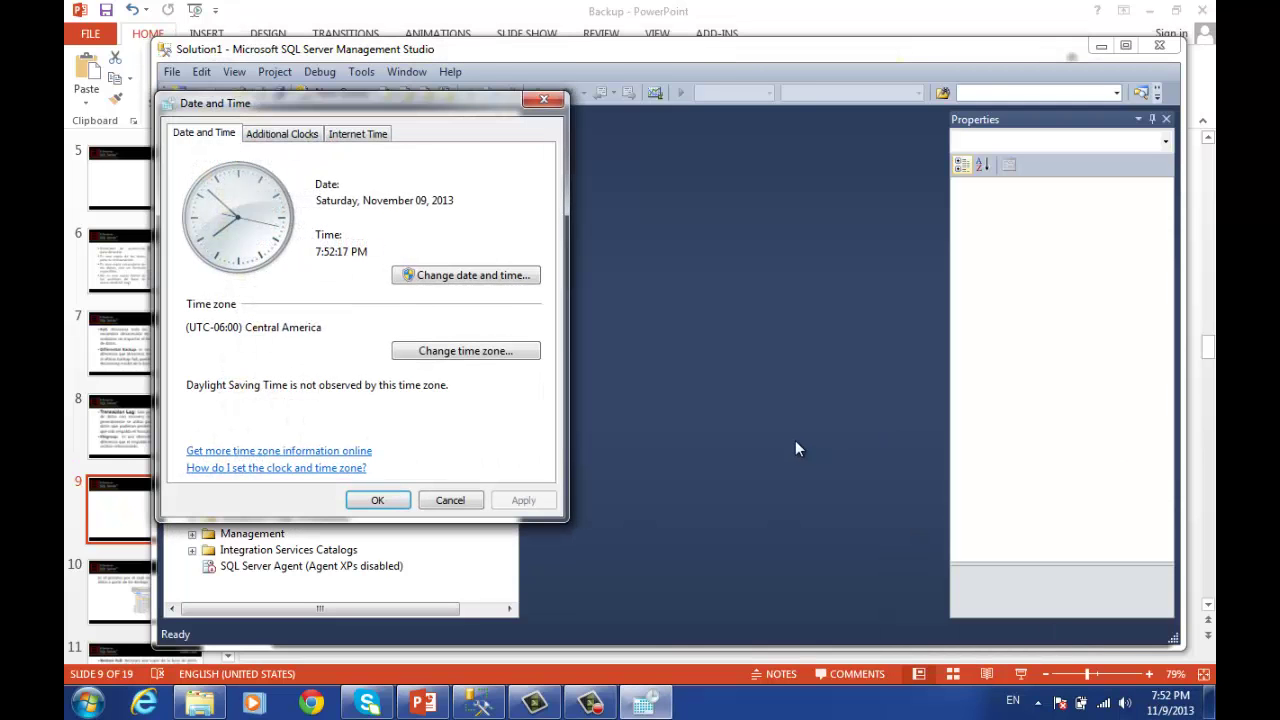
left_click(476, 276)
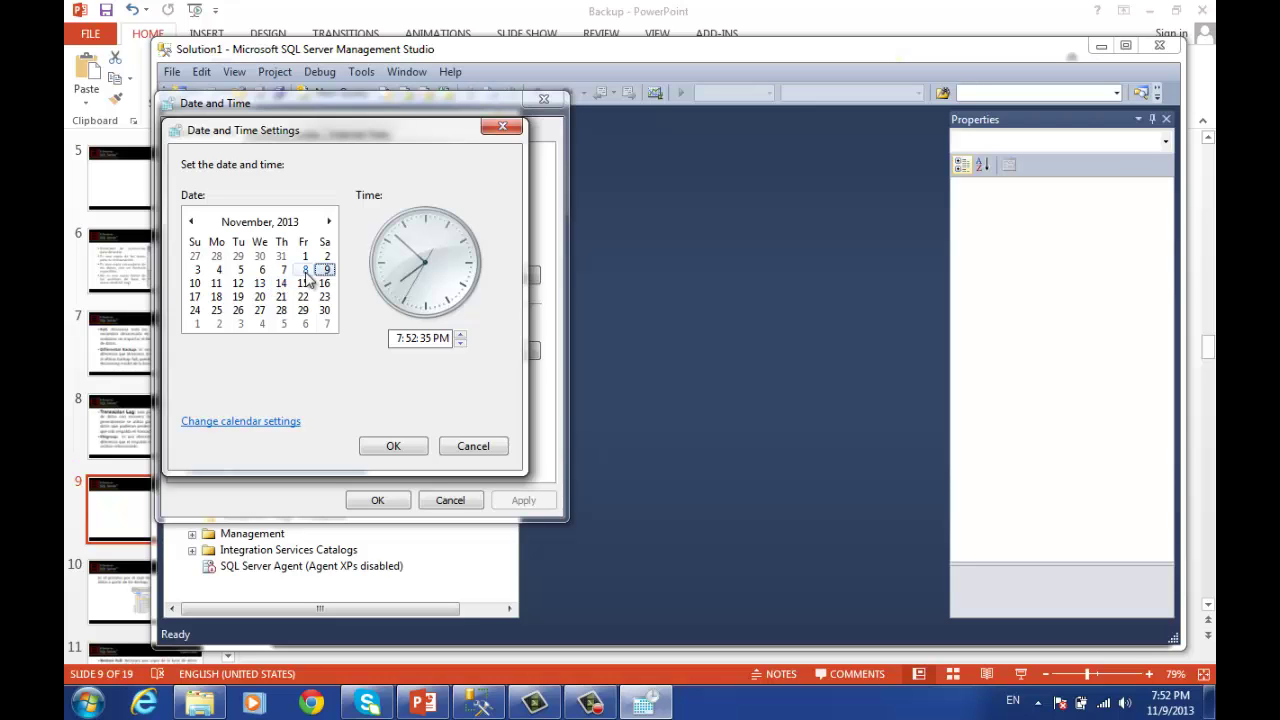
left_click(195, 283)
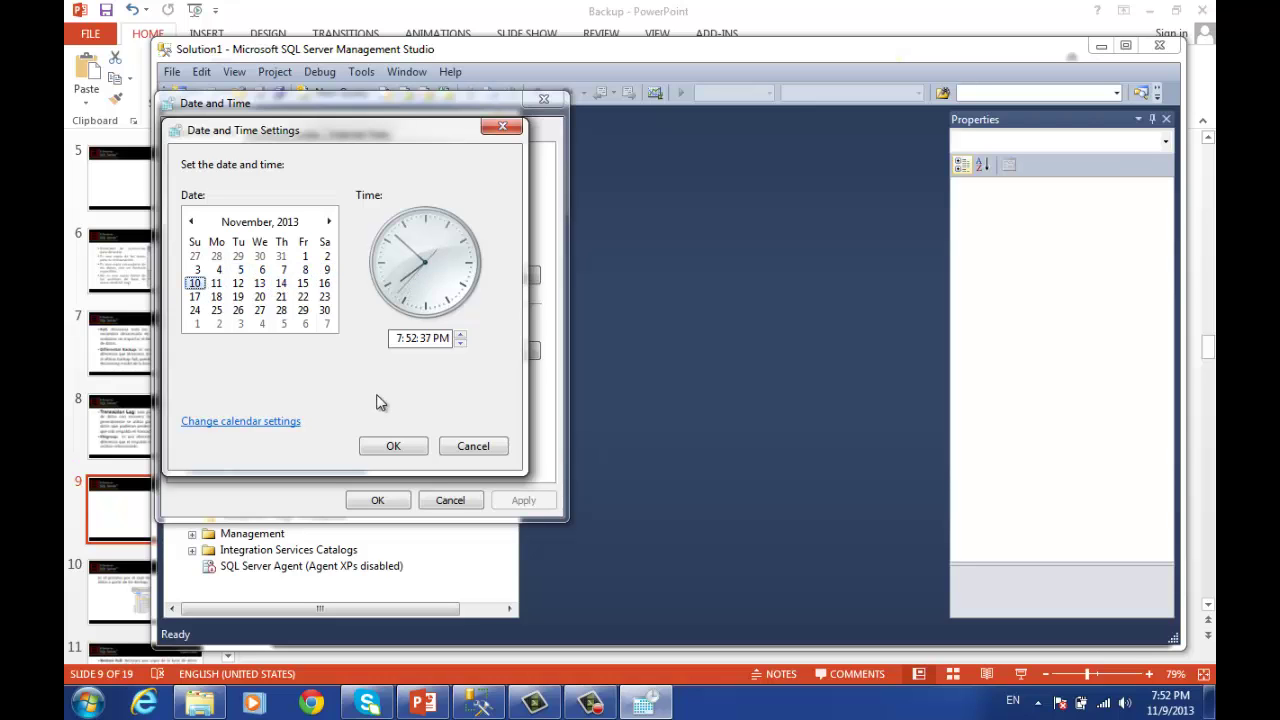
left_click(402, 448)
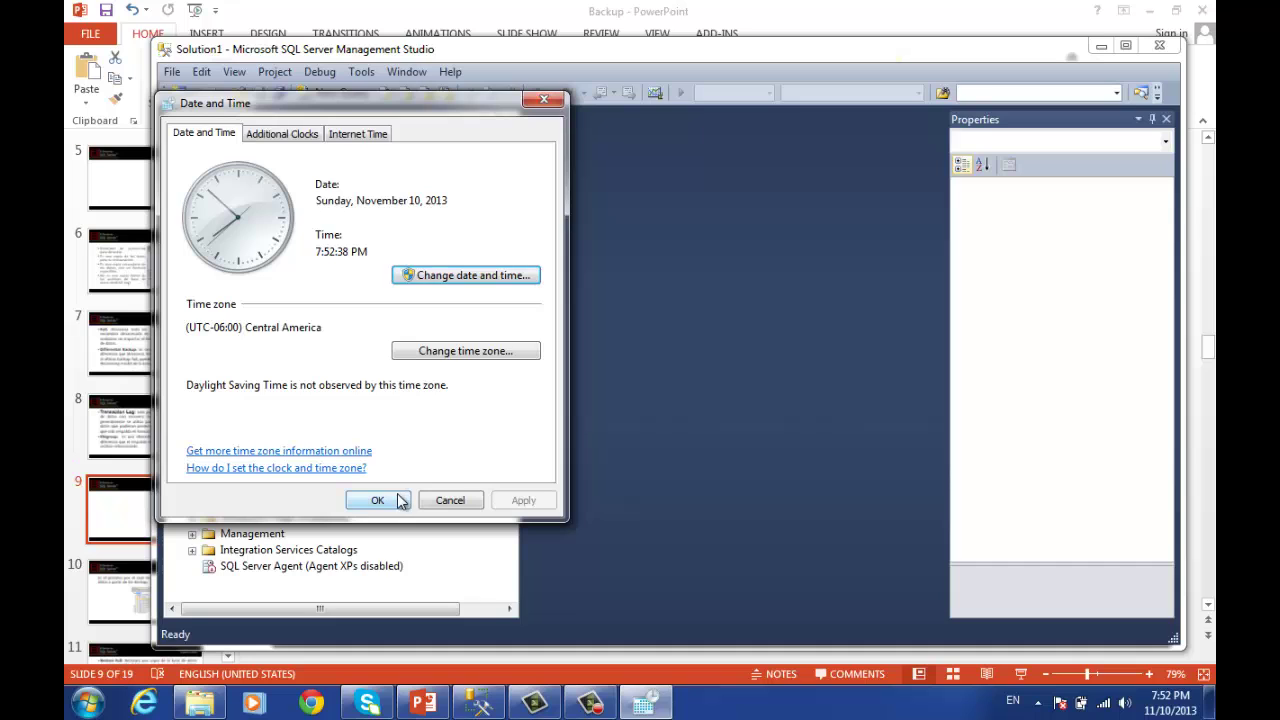
left_click(399, 500)
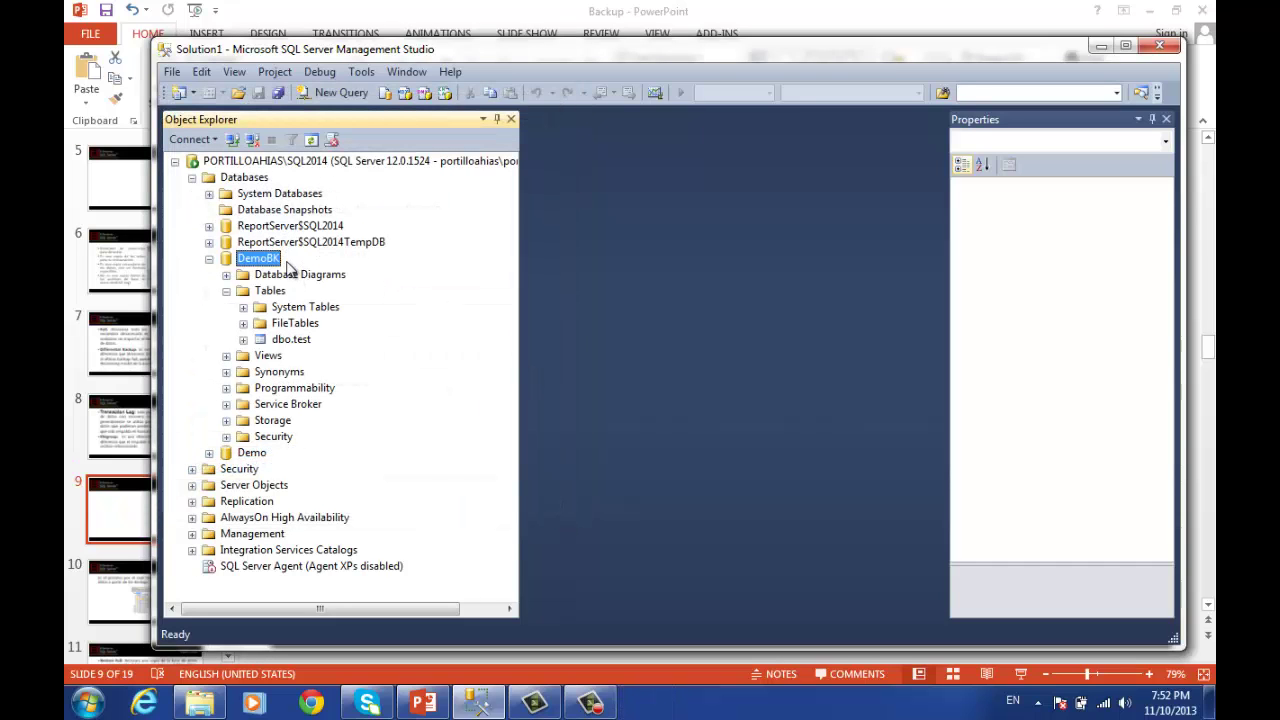
Step: Add three rows with the values 04, 05 and 06 to the dbo.test table of DemoBK
left_click(300, 341)
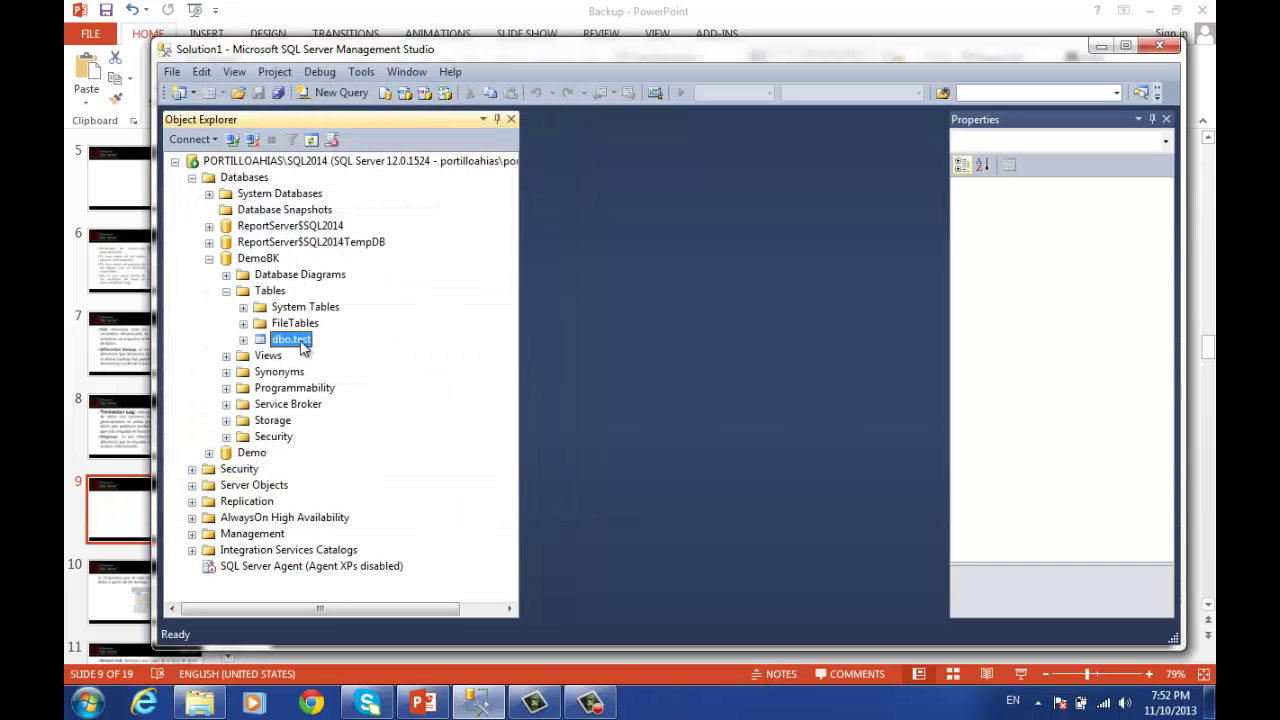
right_click(302, 343)
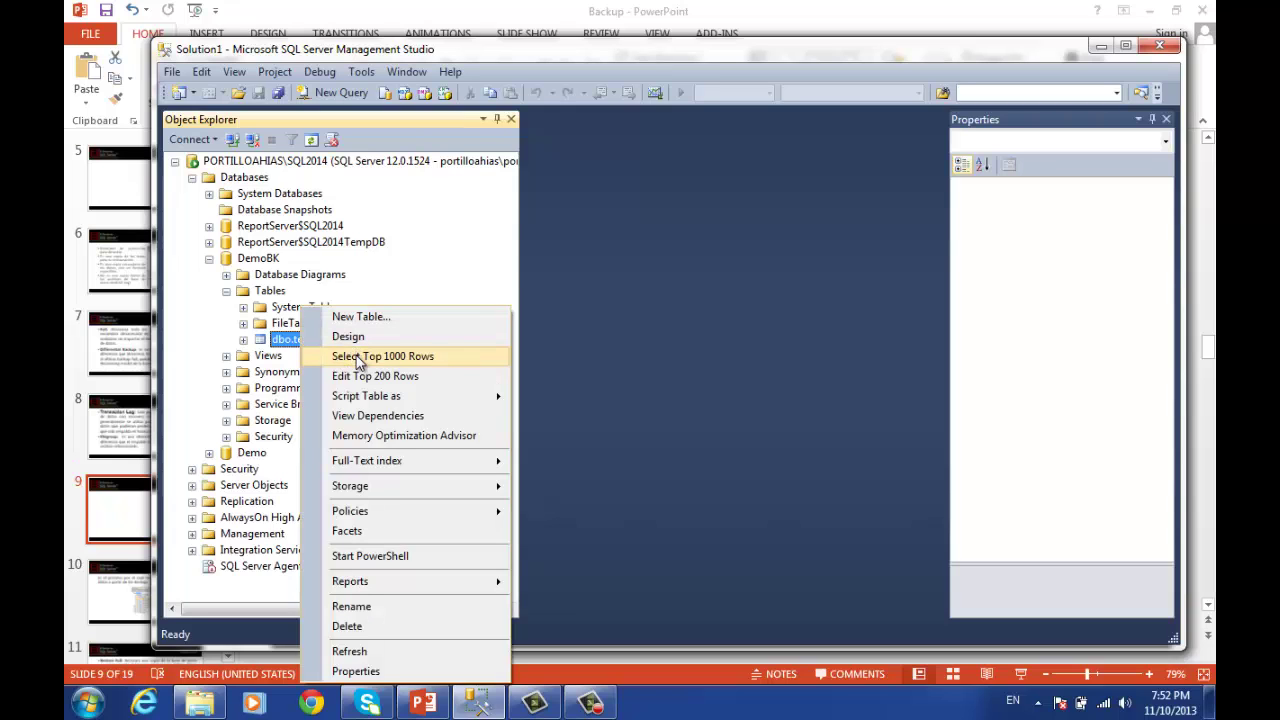
left_click(380, 376)
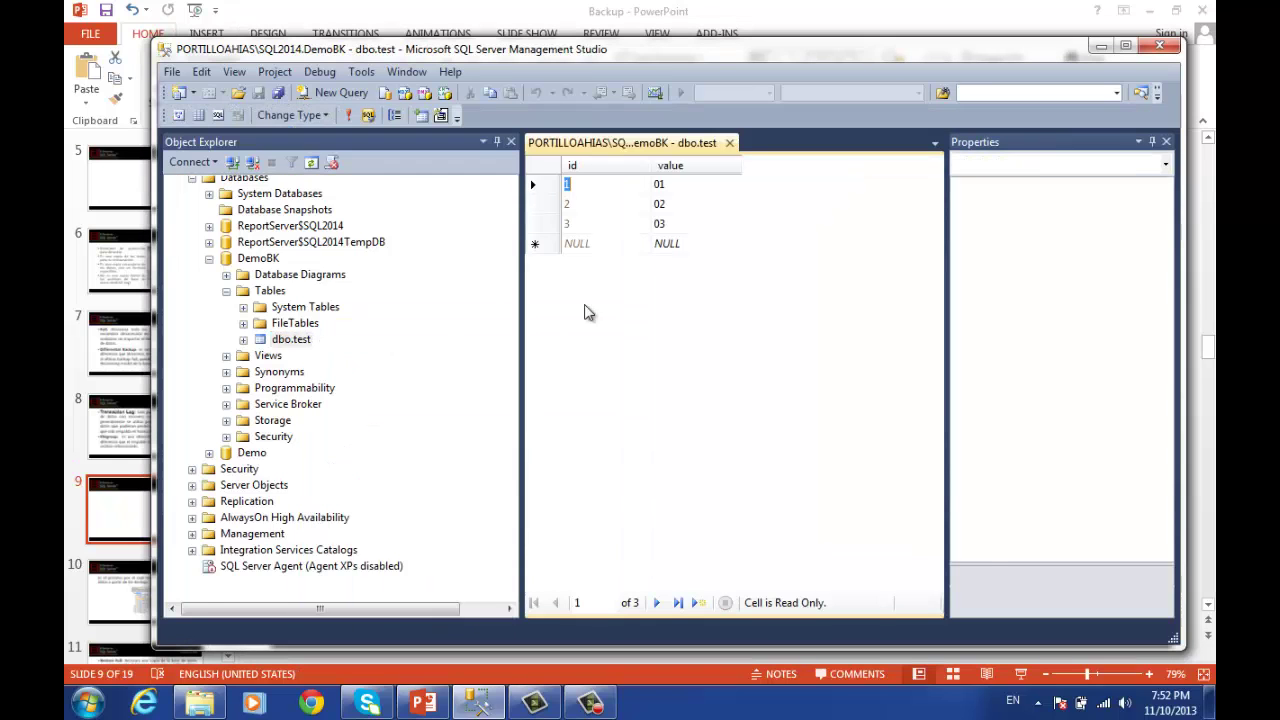
left_click(670, 243)
type("04")
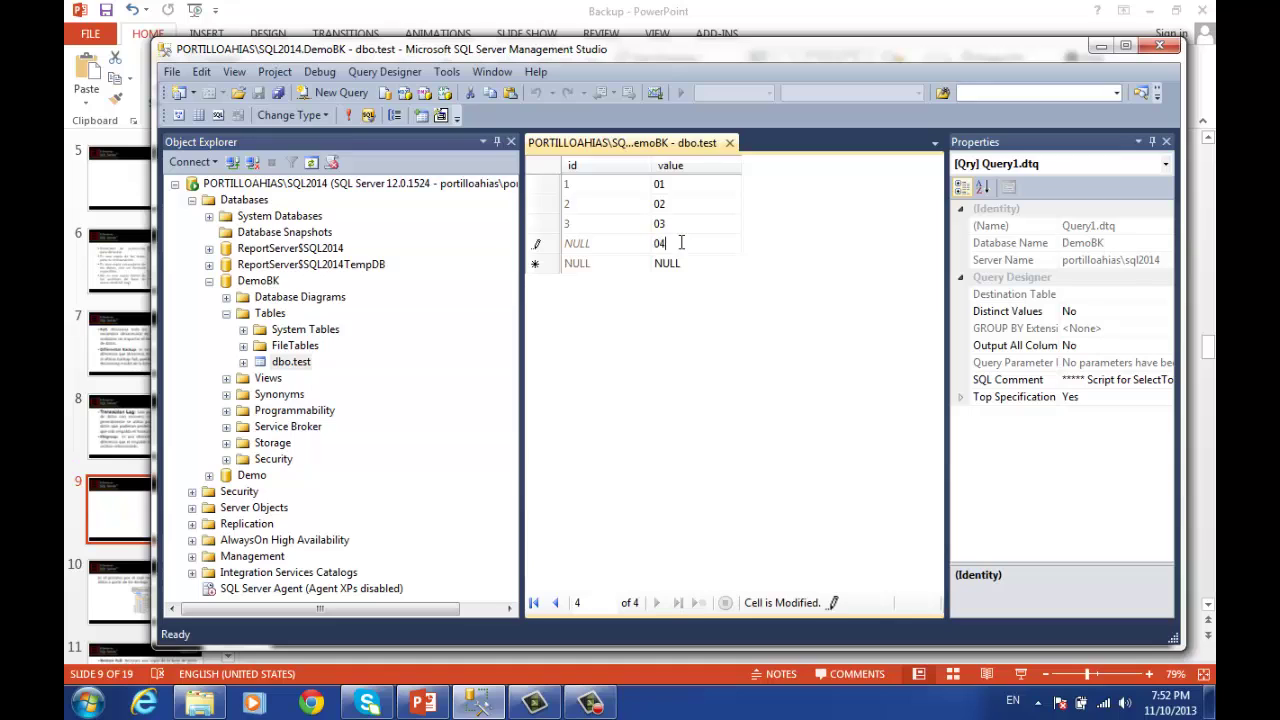
key("Down")
type("05")
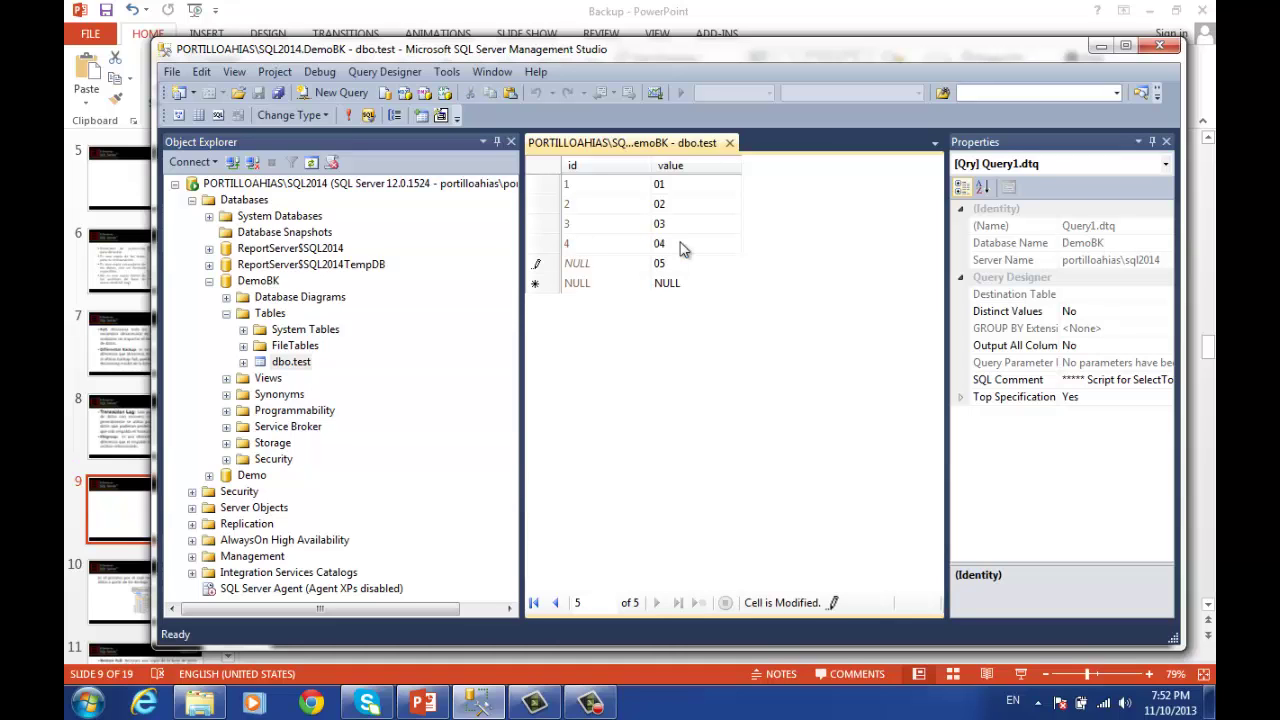
key("Down")
type("06")
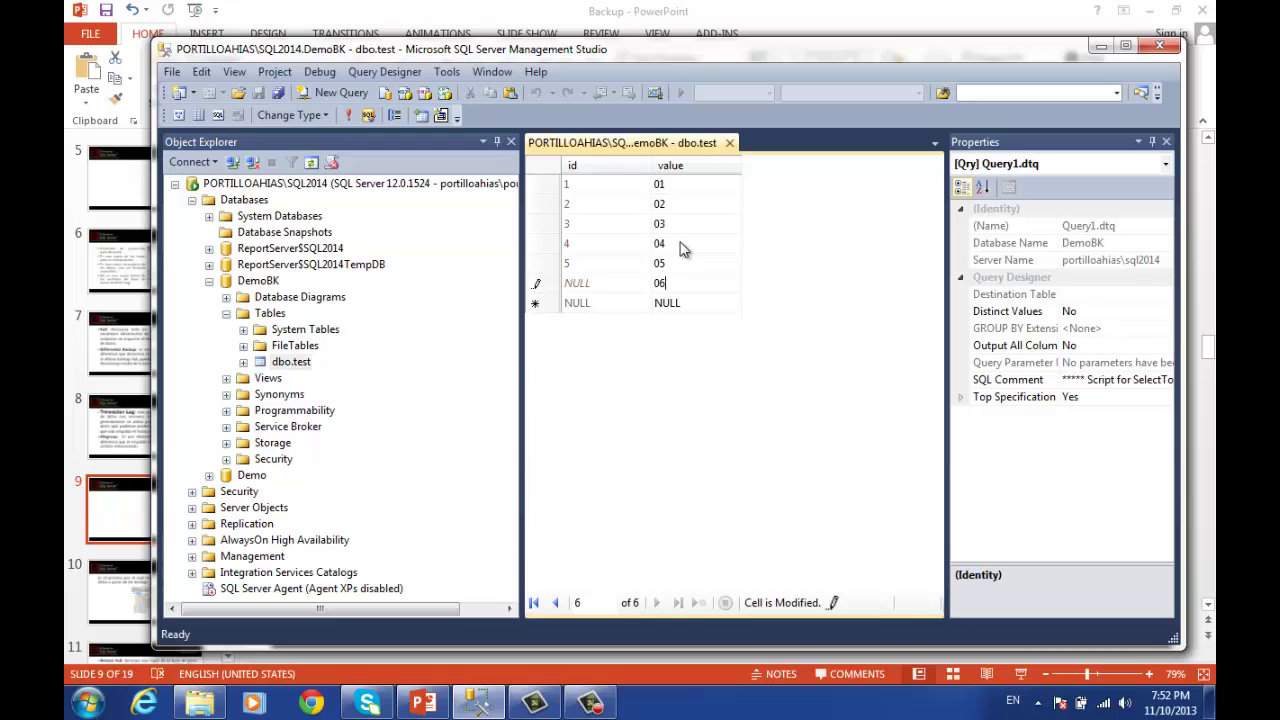
key("Down")
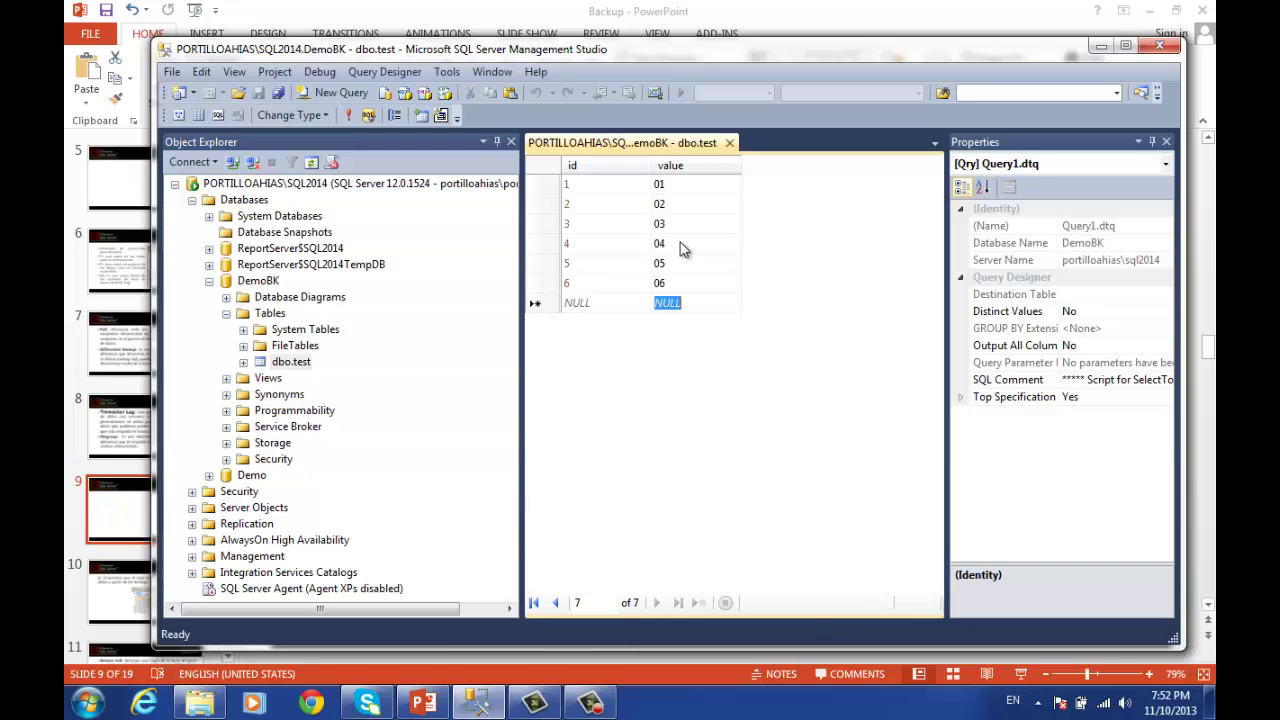
left_click(730, 143)
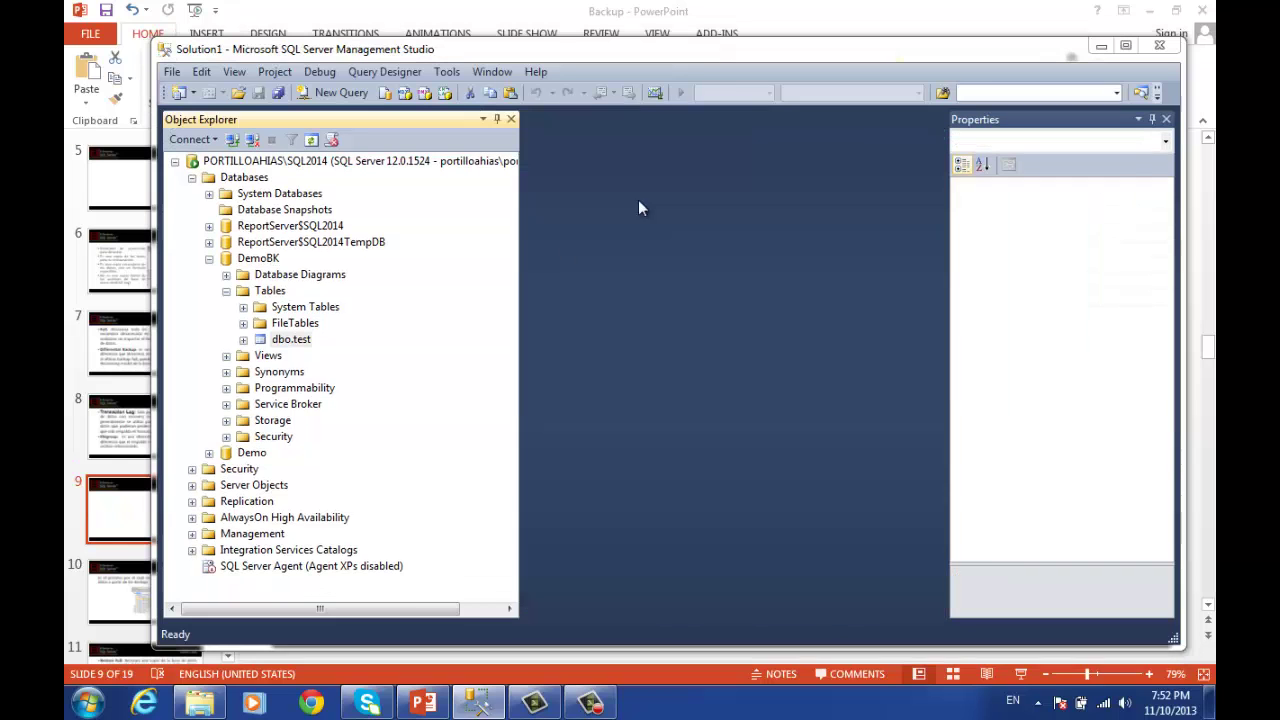
Step: Back up the DemoBK database to DemoBK.bak with the Transaction Log backup type
left_click(258, 260)
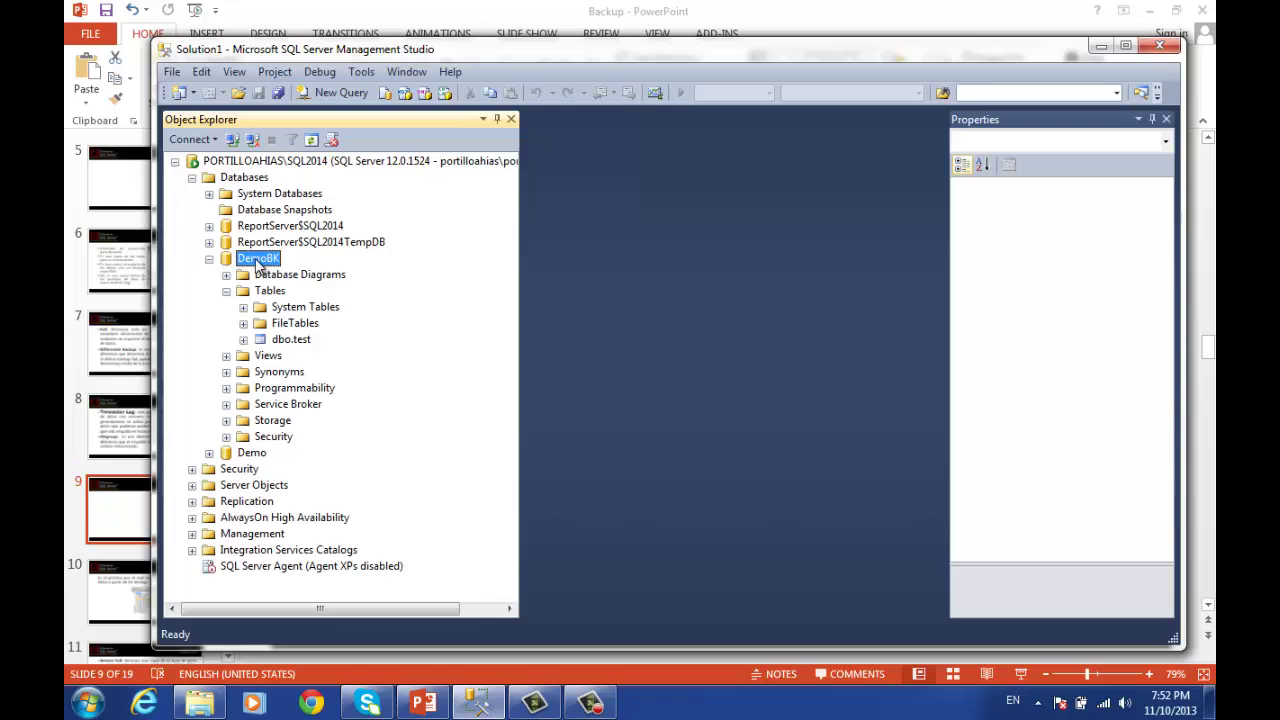
right_click(258, 262)
mouse_move(353, 334)
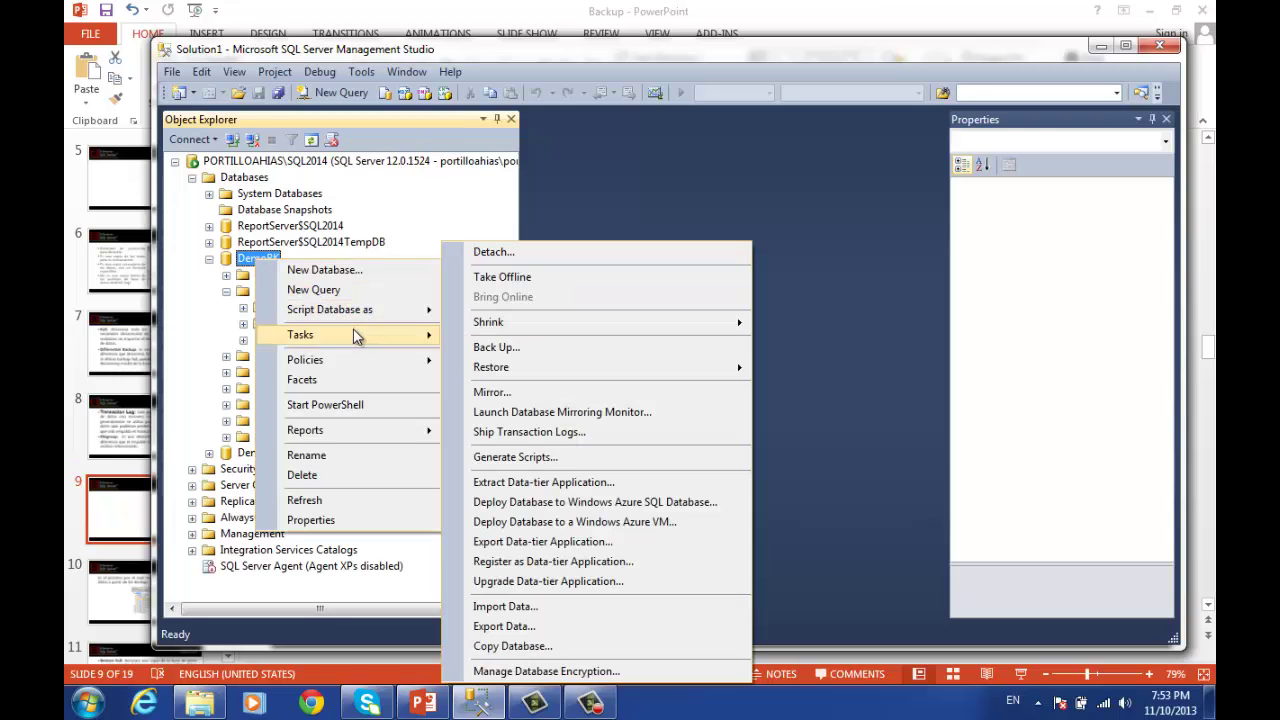
left_click(487, 348)
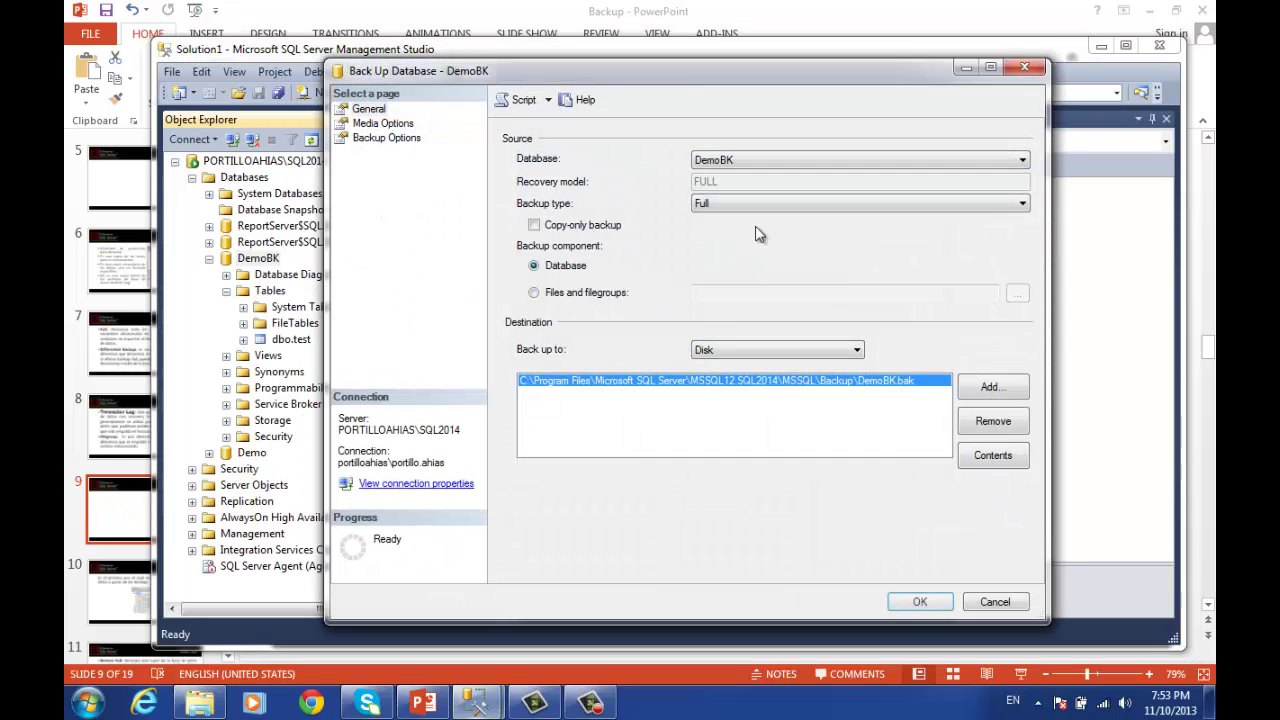
left_click(759, 204)
left_click(728, 243)
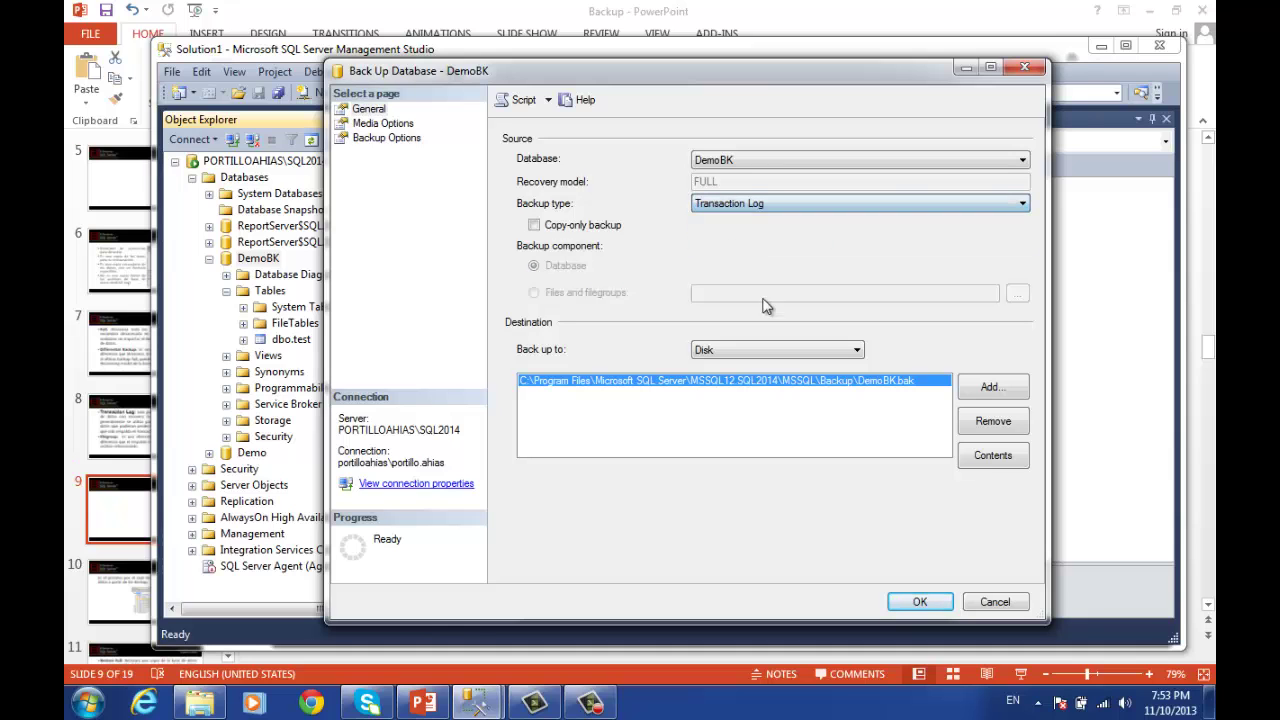
left_click(912, 602)
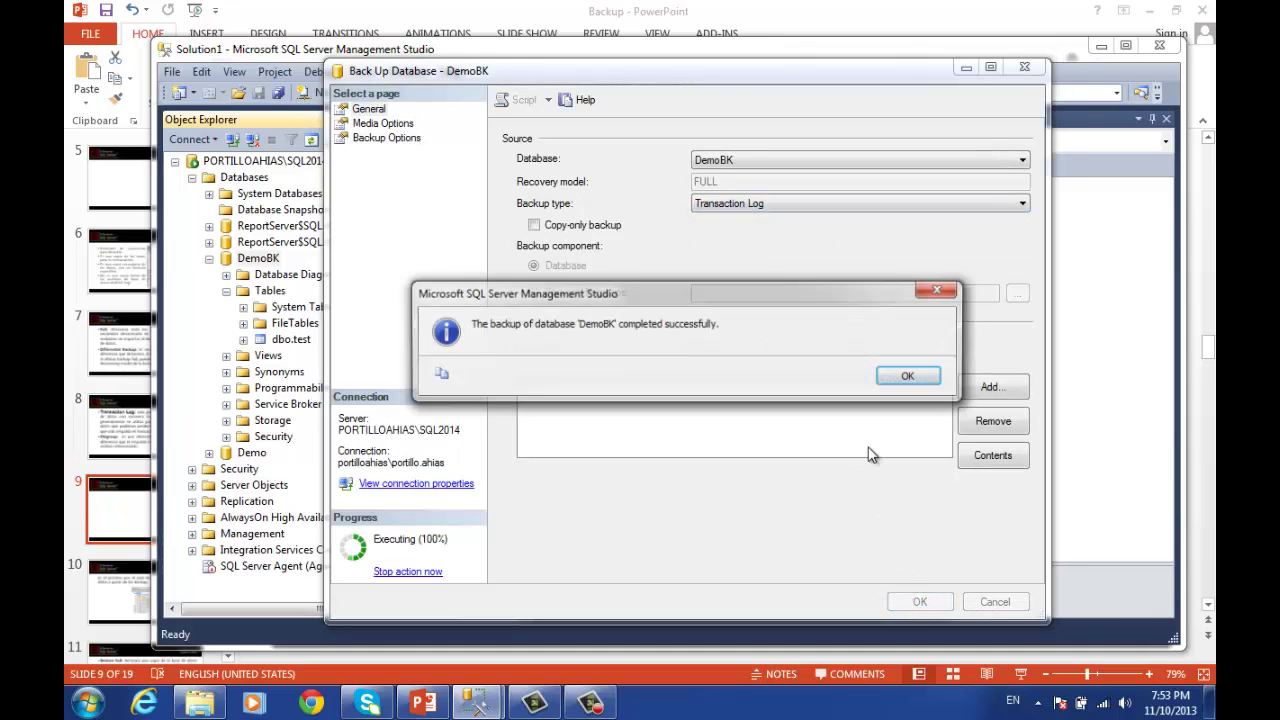
left_click(908, 380)
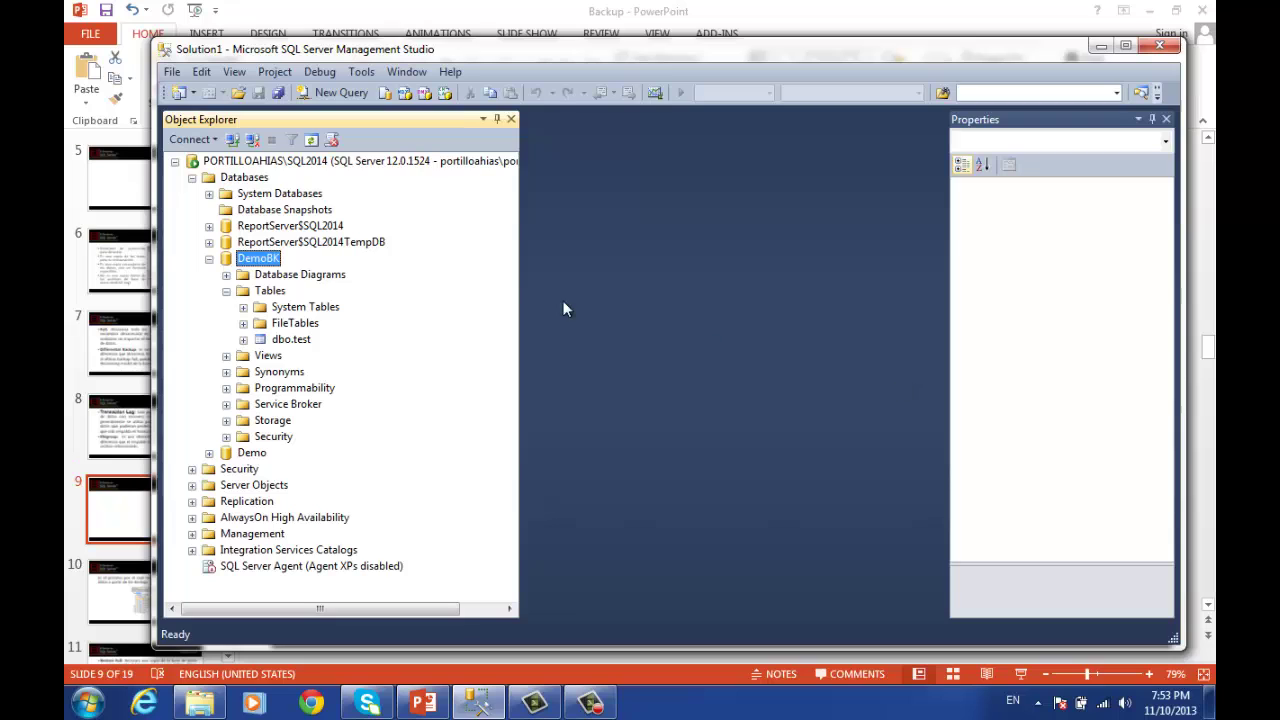
Step: Open the contents of the DemoBK.bak backup device in a maximized view and examine the backup sets' components and full start dates
right_click(266, 260)
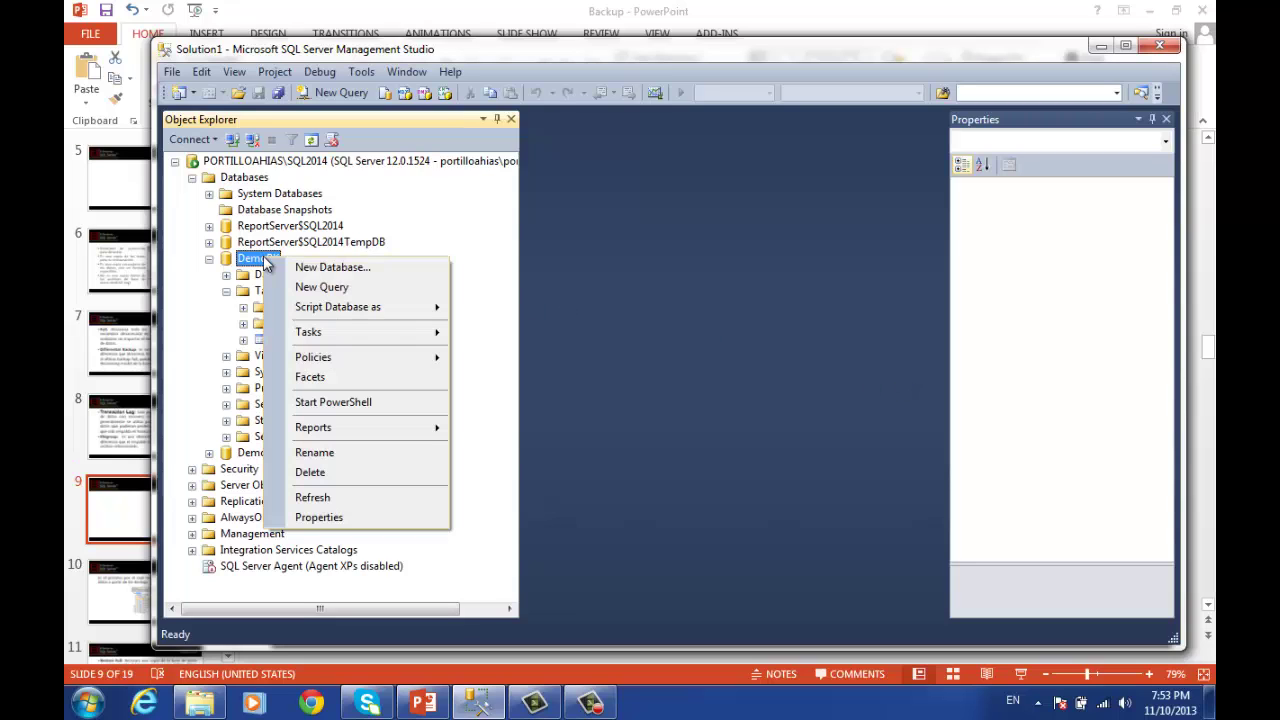
mouse_move(367, 336)
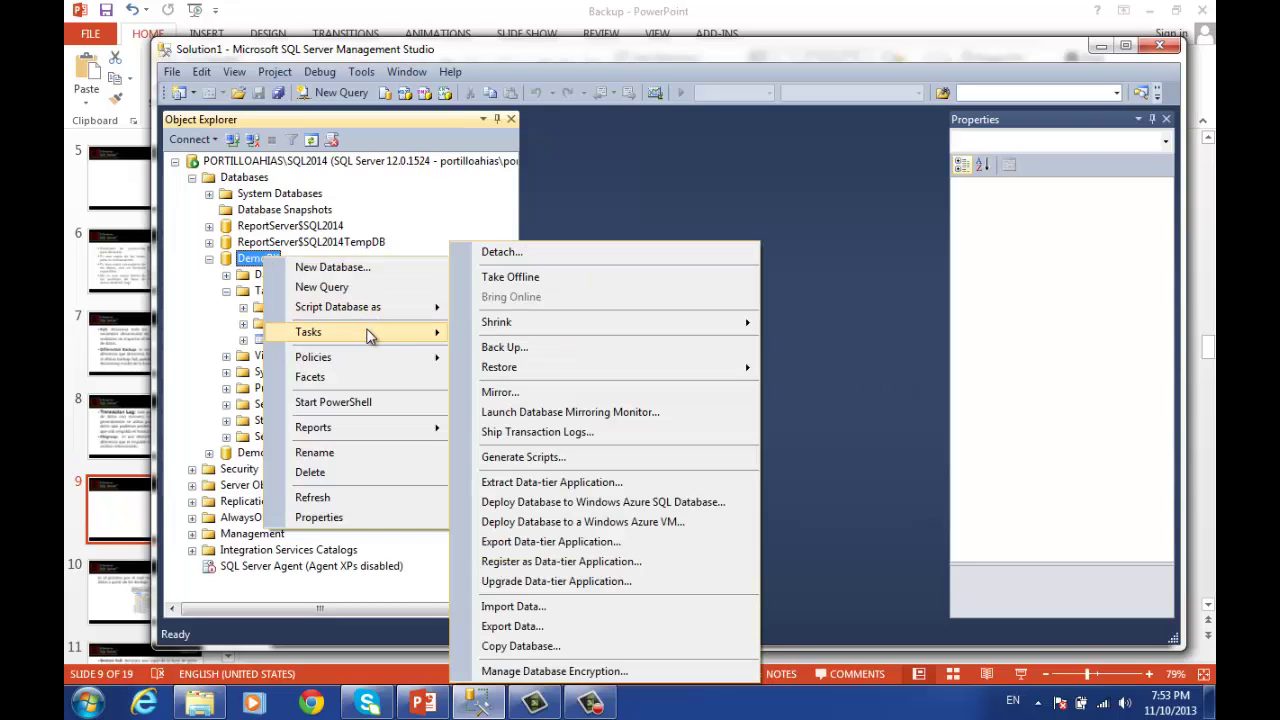
left_click(495, 347)
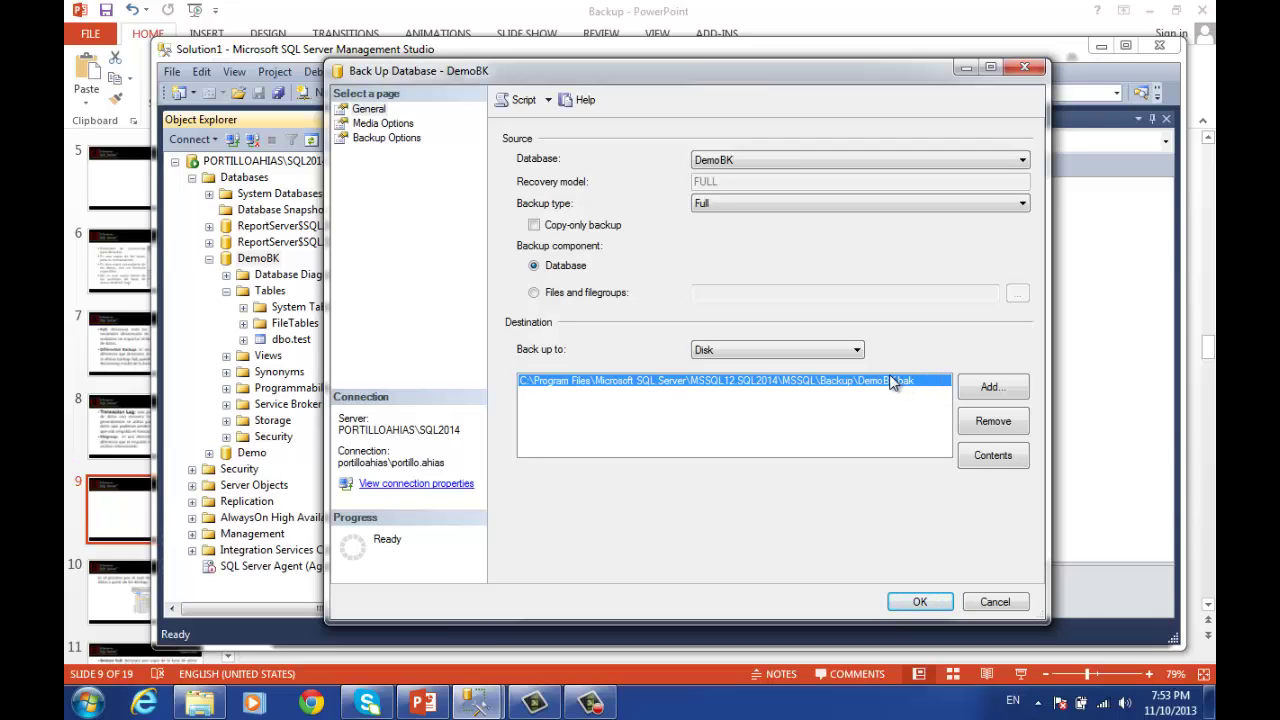
left_click(985, 458)
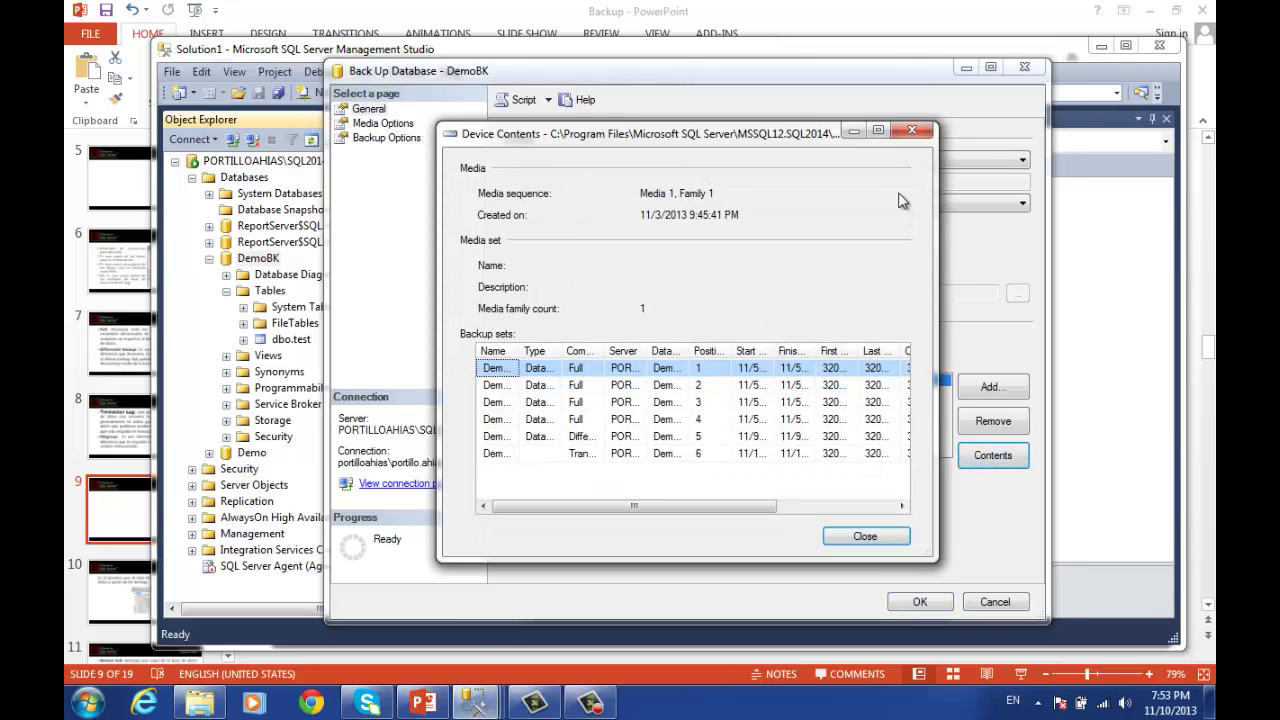
left_click(878, 131)
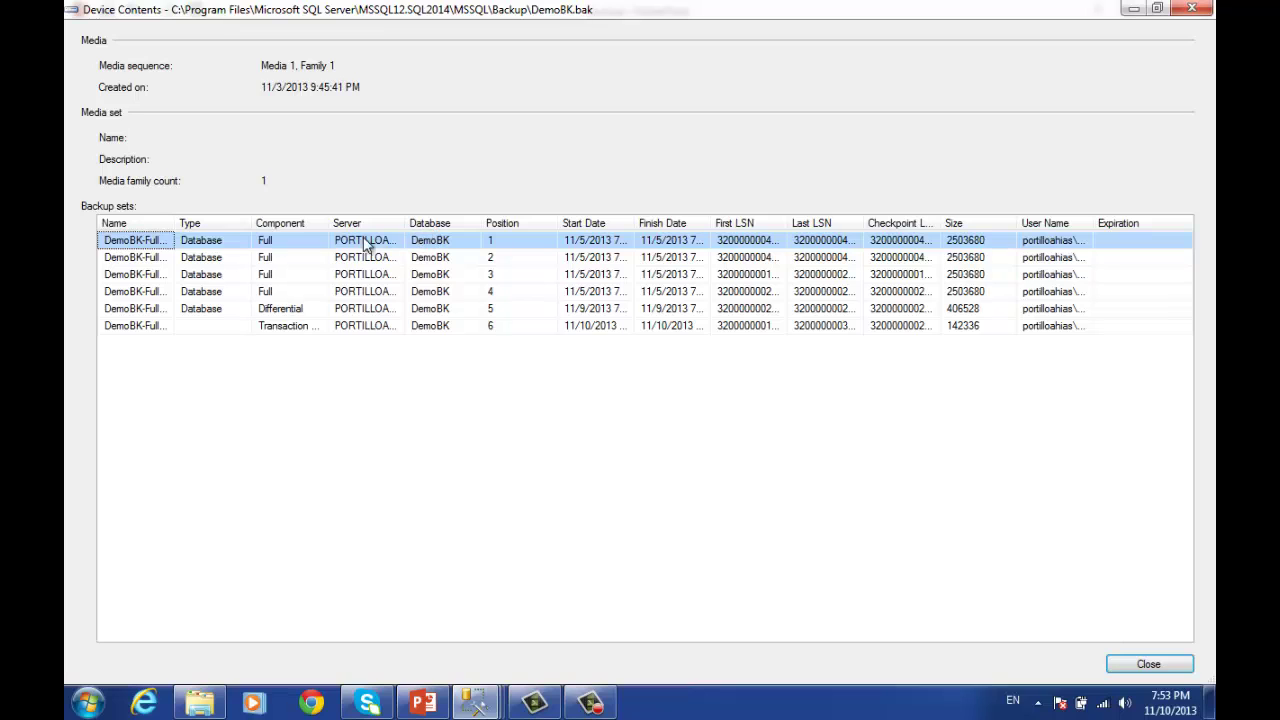
left_click(285, 293)
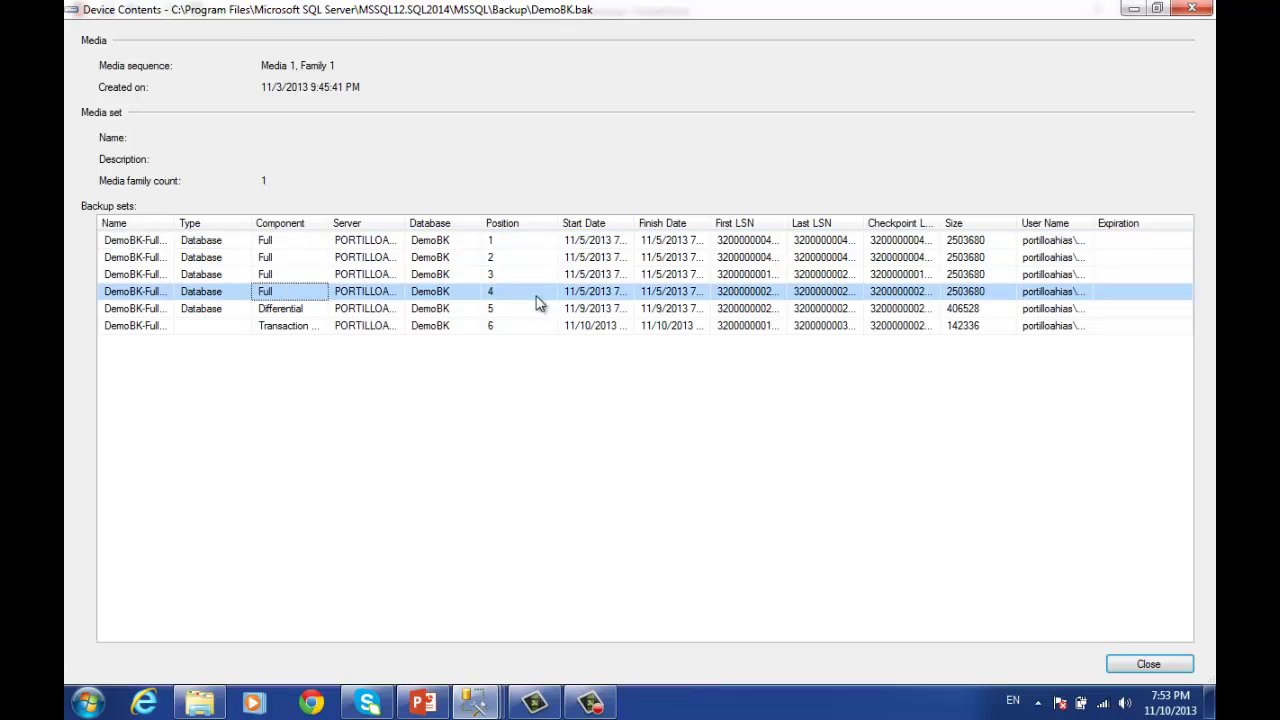
left_click_drag(634, 220, 724, 222)
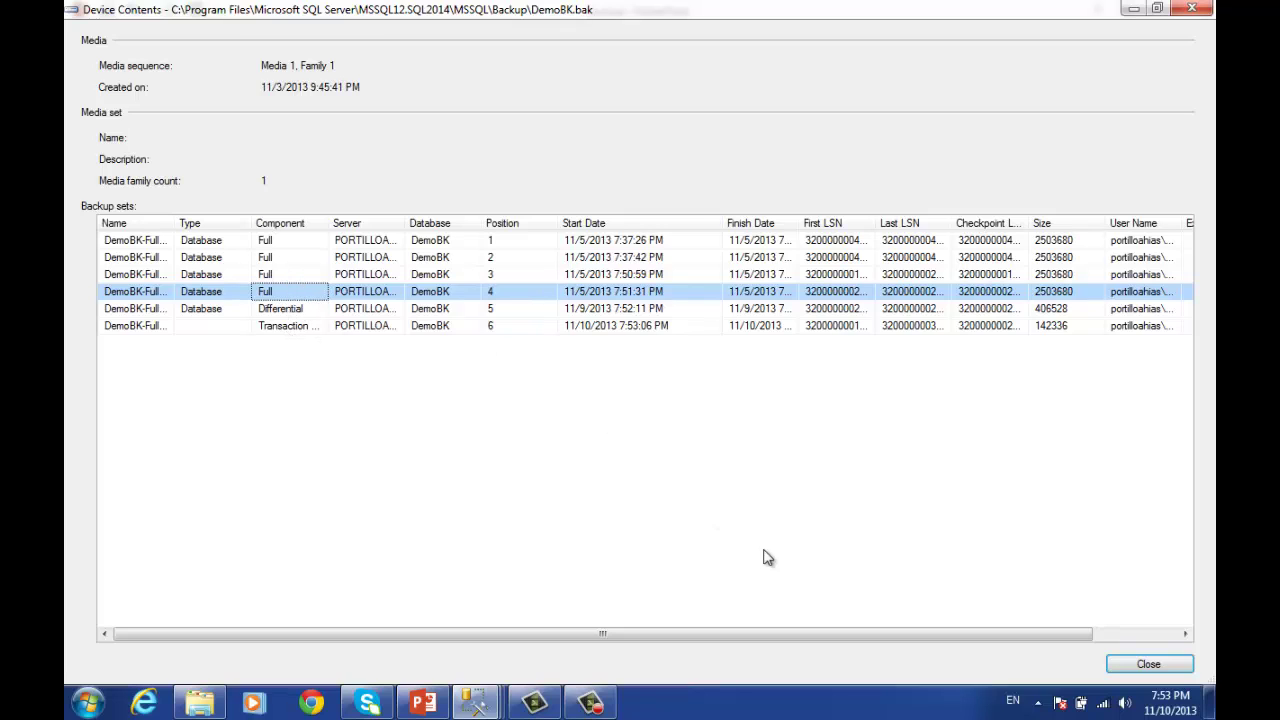
Step: Compare the sizes of the full backup sets with the size of the differential backup set
left_click_drag(663, 637, 750, 637)
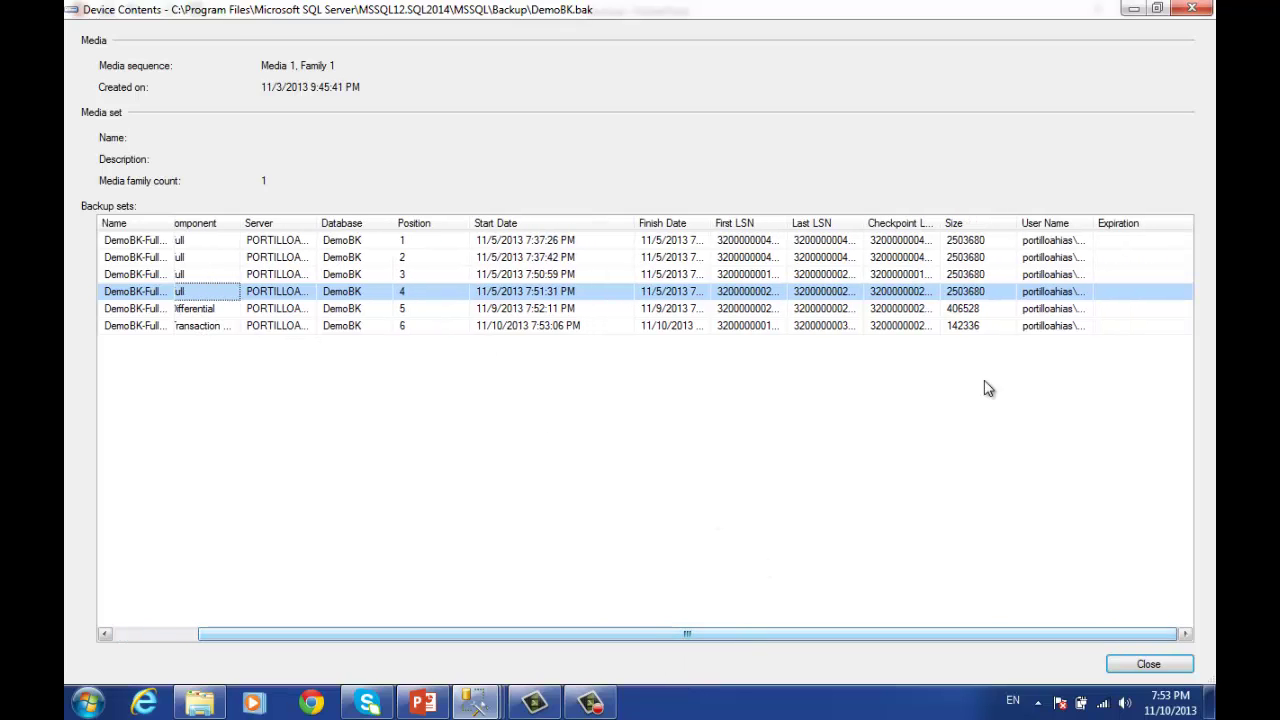
left_click_drag(1017, 222, 1094, 220)
left_click(973, 312)
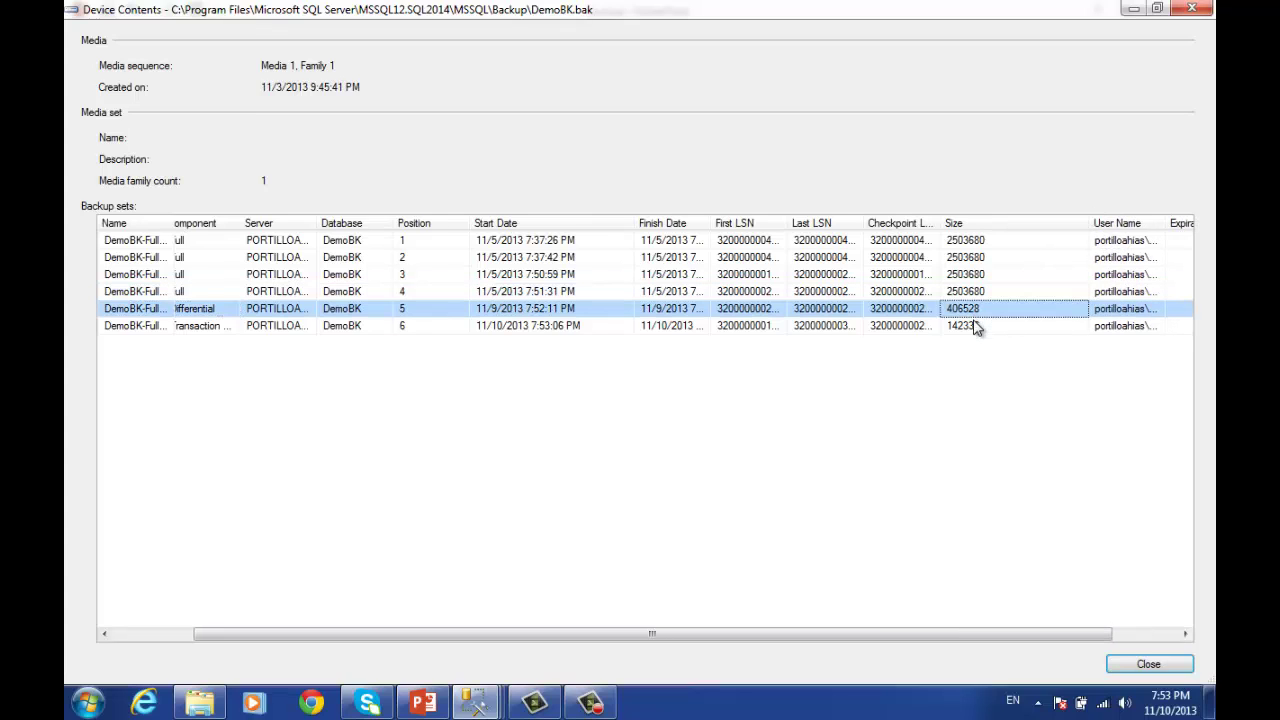
left_click(970, 294)
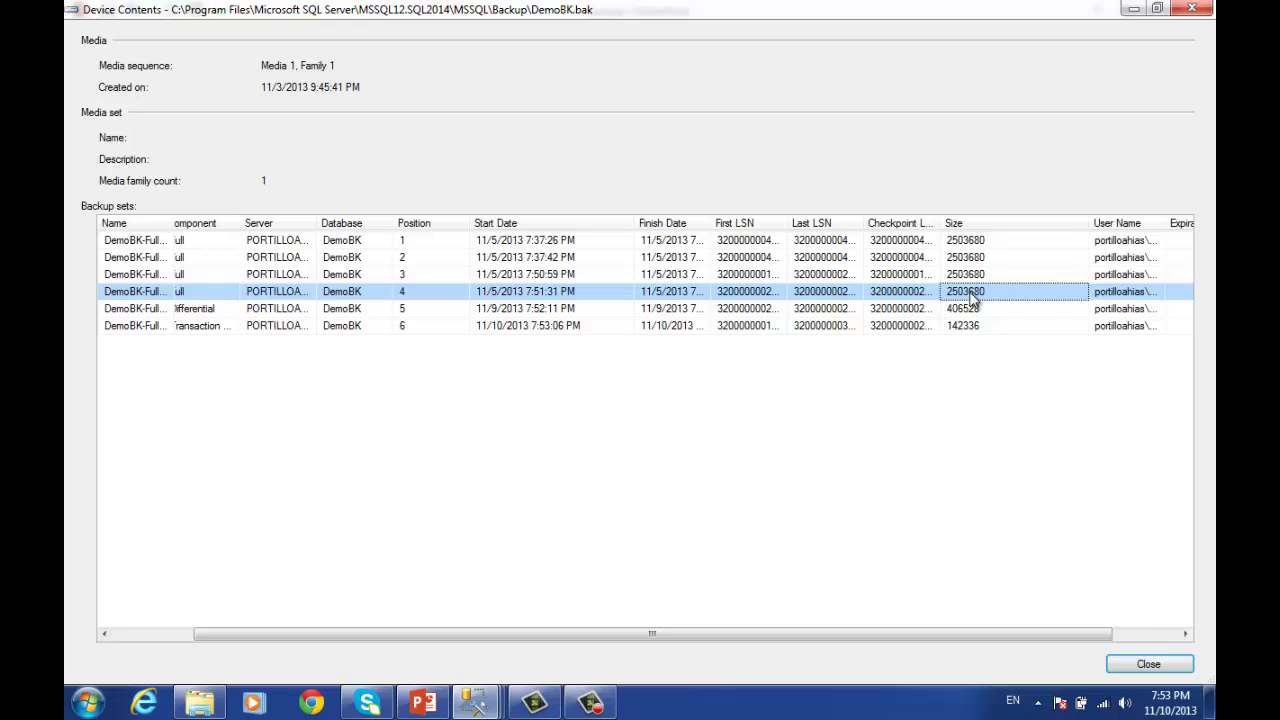
left_click(972, 241)
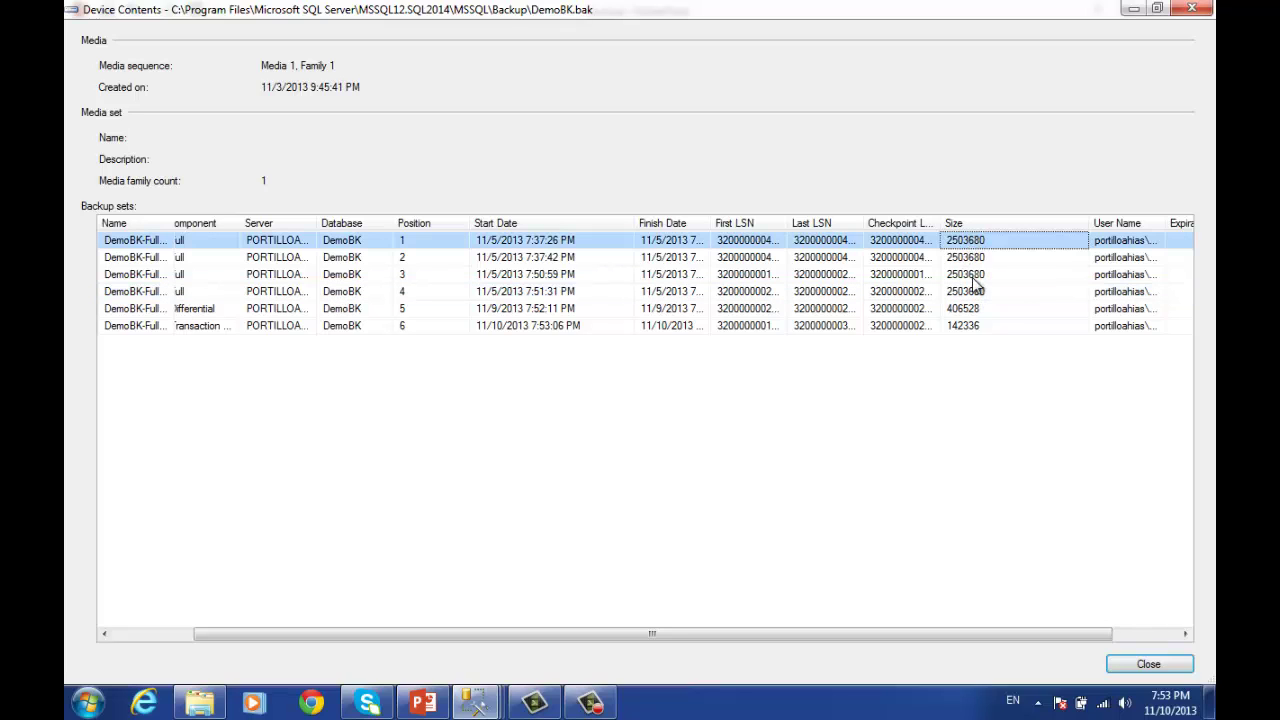
left_click(974, 277)
left_click(970, 292)
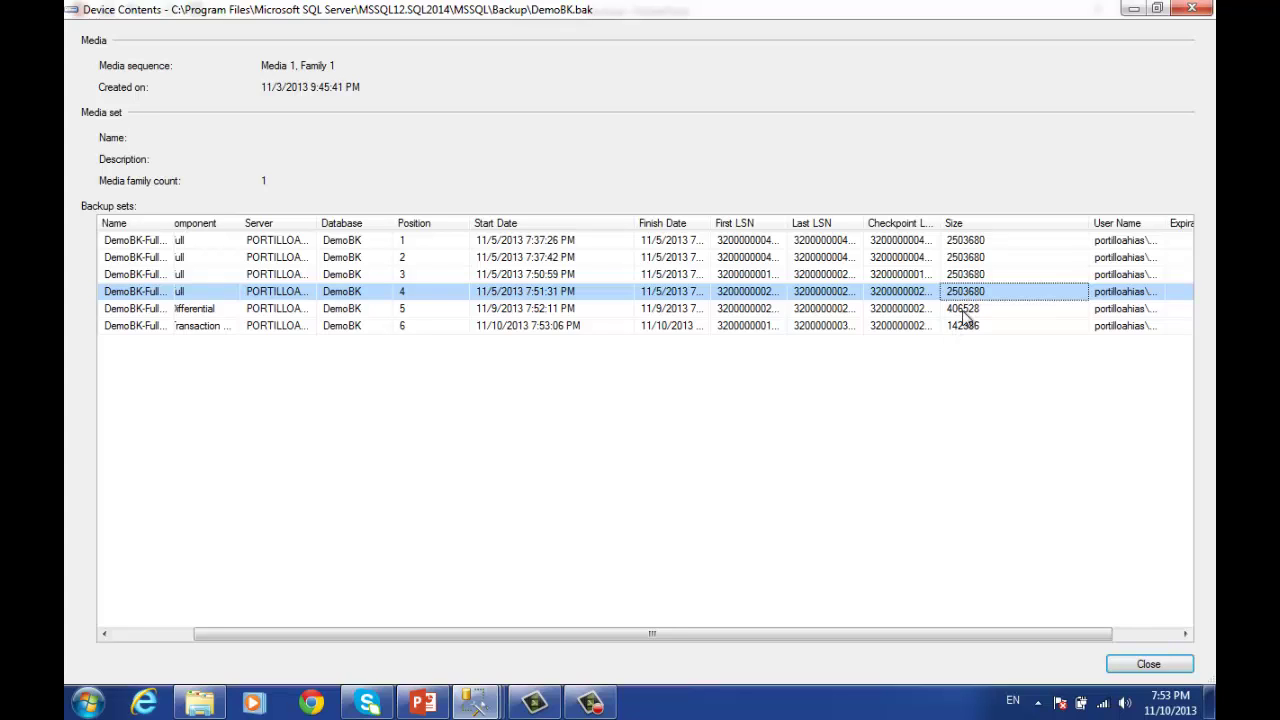
left_click(965, 310)
Step: Compare the transaction log backup's size with the full and differential sets, and check the complete finish dates
left_click_drag(621, 635, 748, 593)
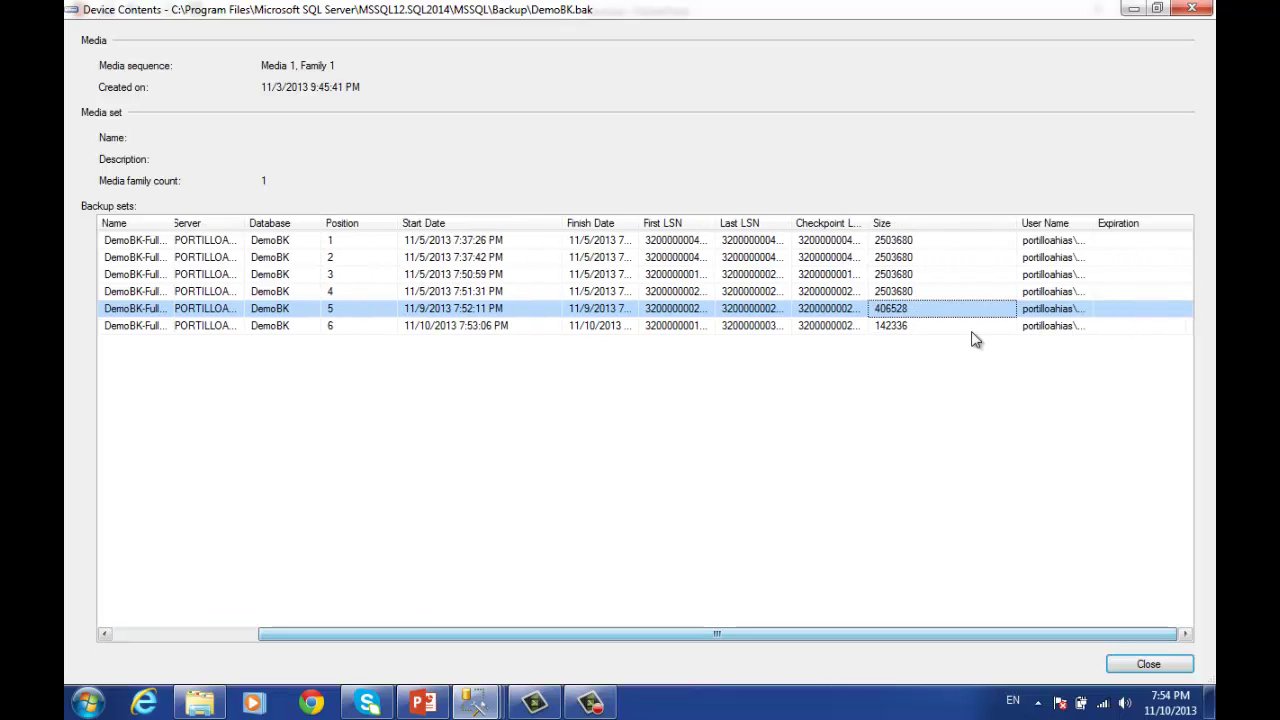
left_click(945, 328)
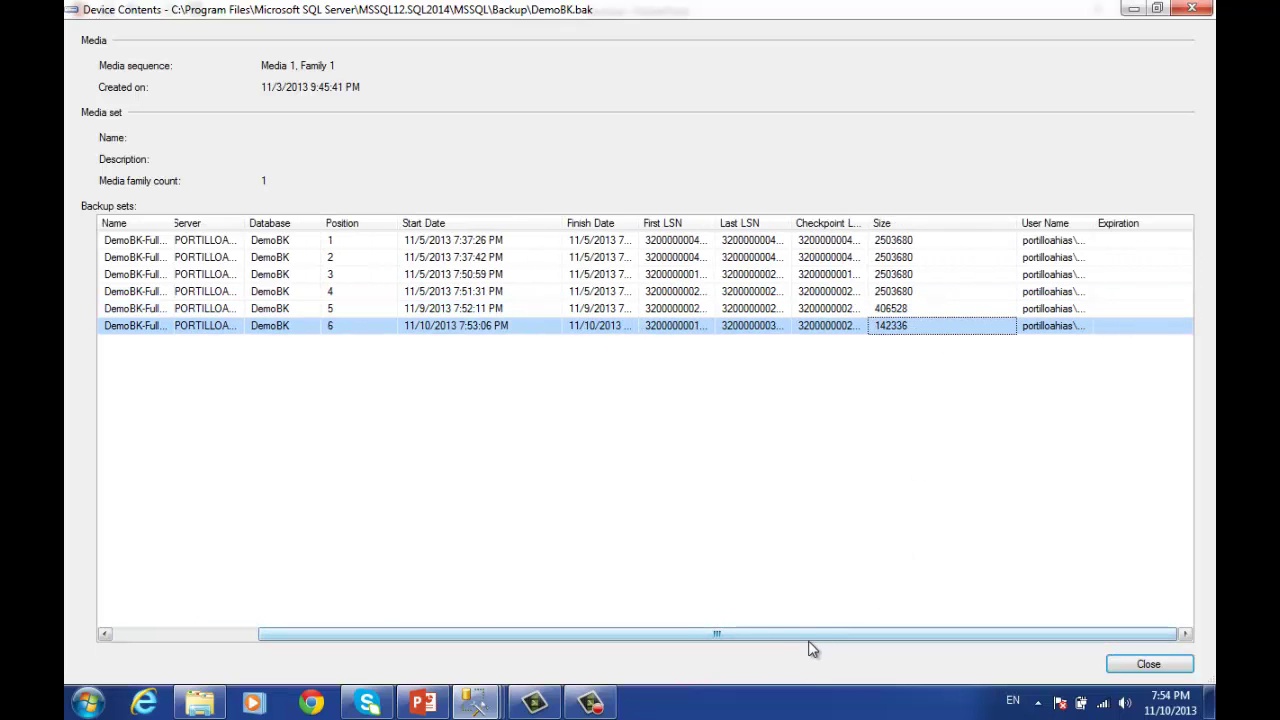
left_click_drag(814, 637, 857, 589)
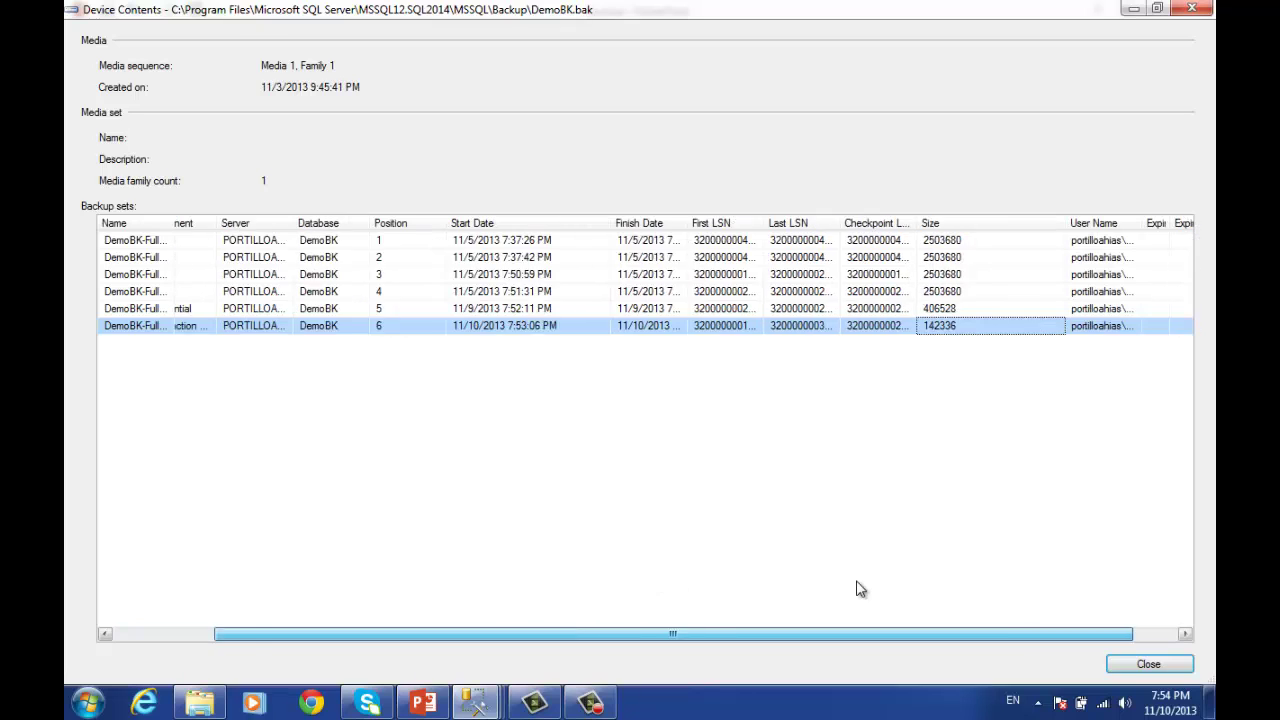
left_click(927, 305)
left_click(929, 292)
left_click(922, 312)
left_click(917, 330)
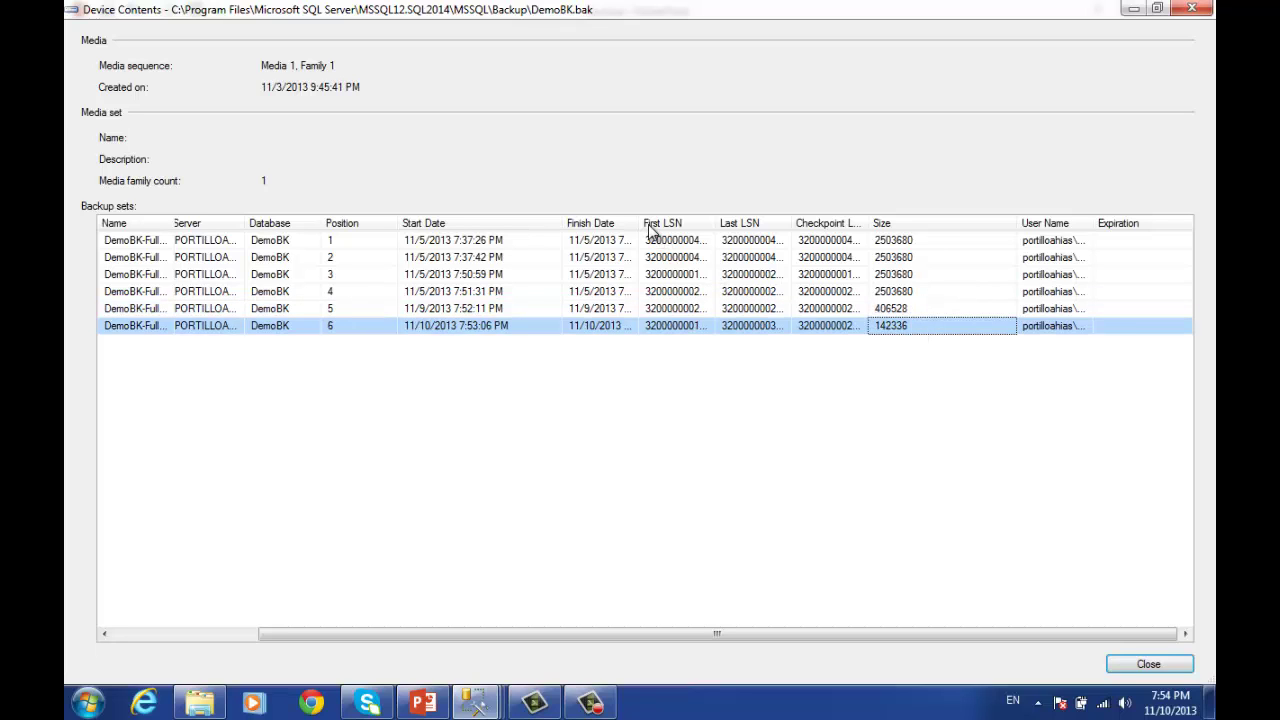
left_click_drag(637, 220, 713, 215)
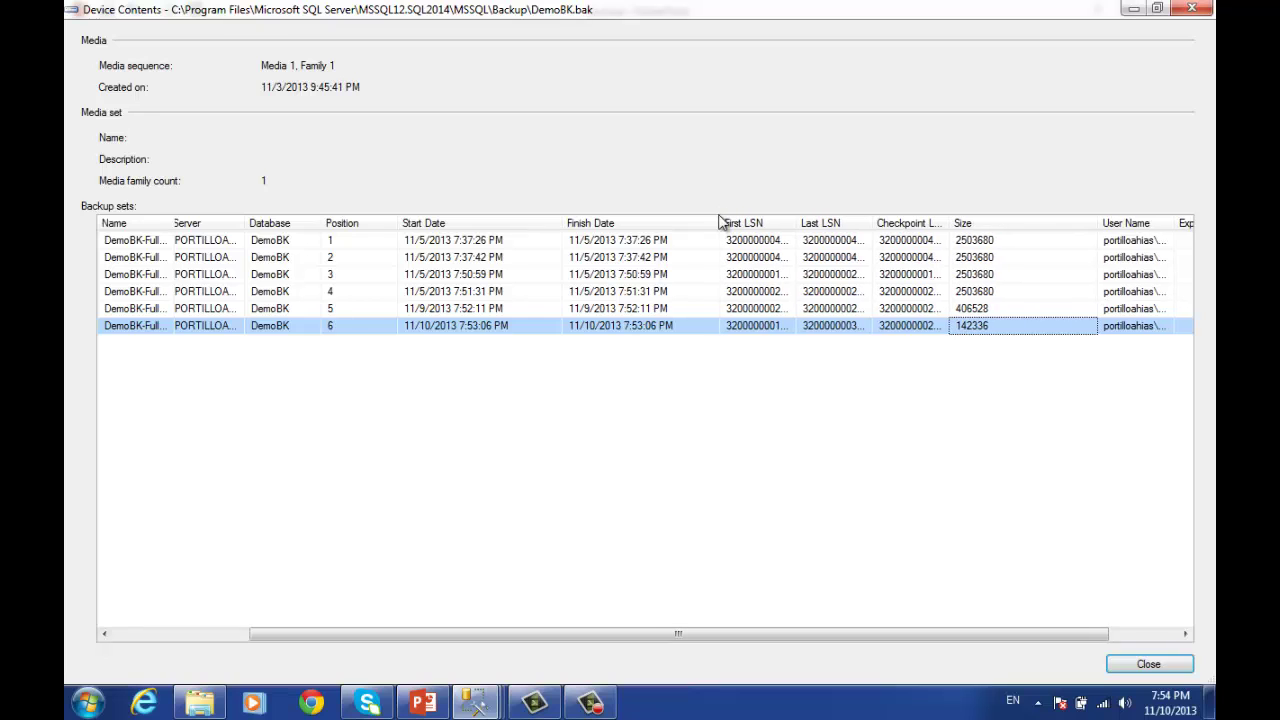
left_click(1146, 660)
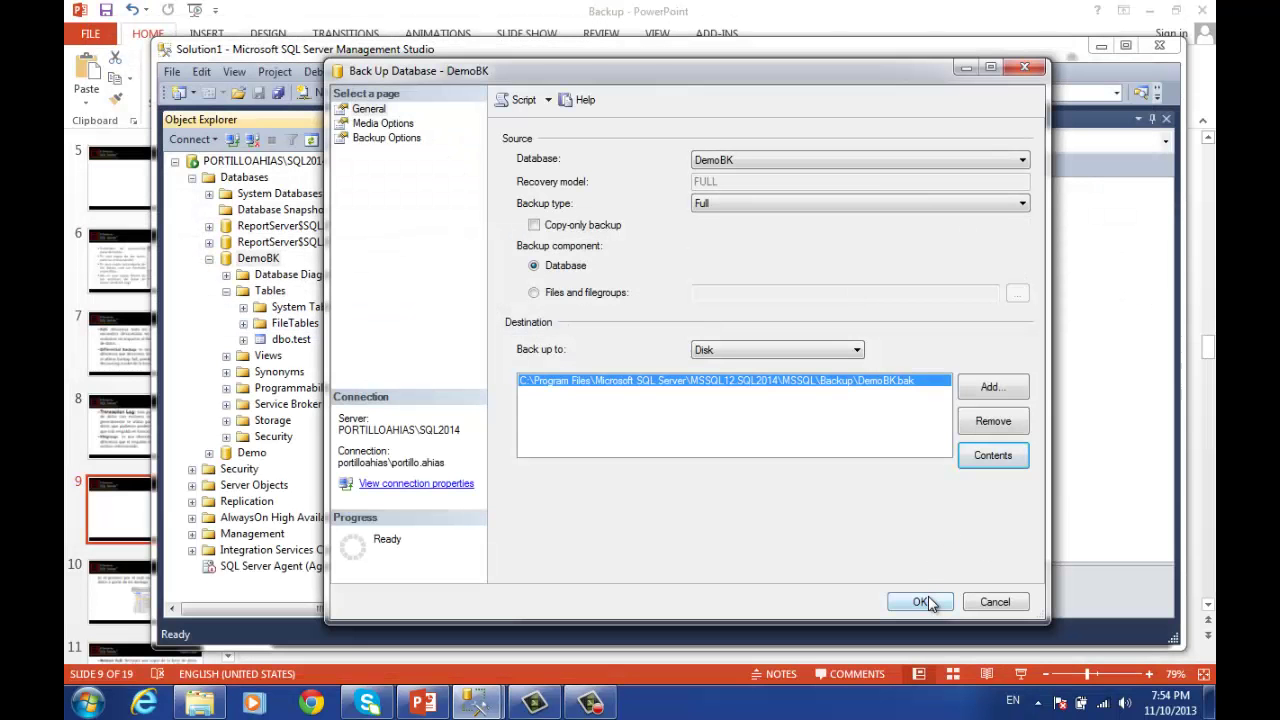
Step: Run another full backup of DemoBK to DemoBK.bak and switch to the Backup presentation in PowerPoint
left_click(920, 602)
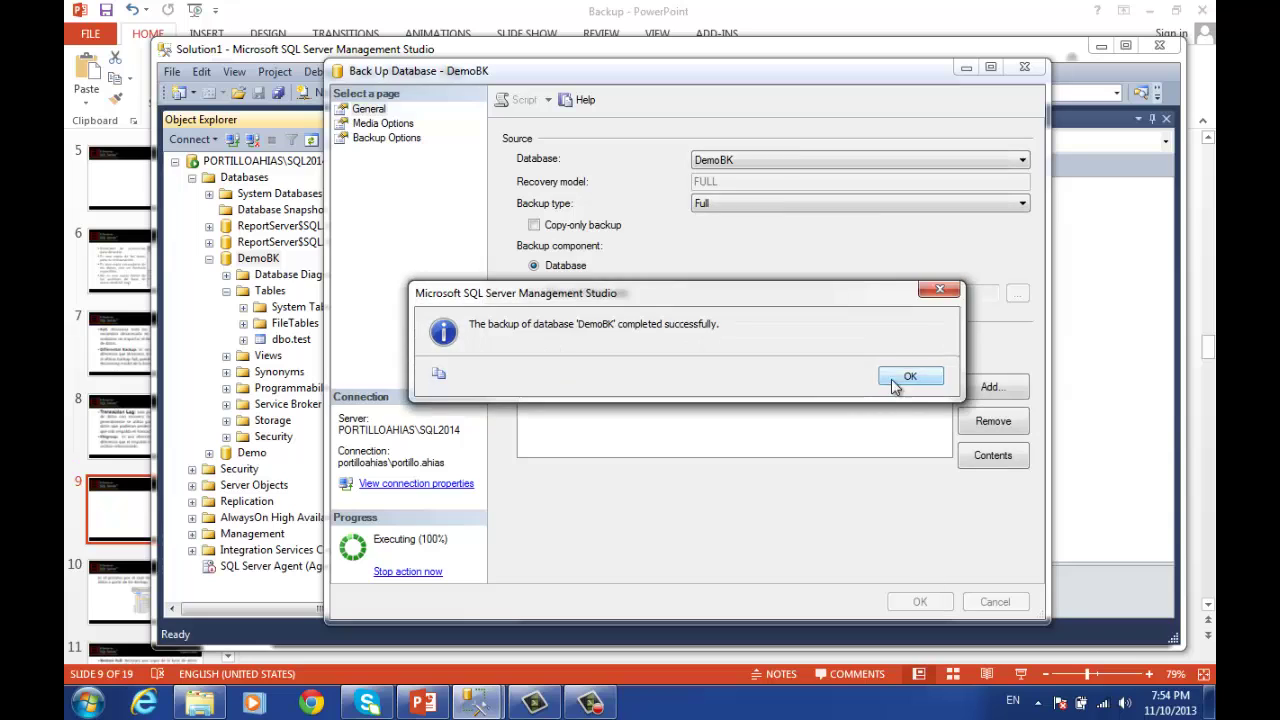
left_click(892, 379)
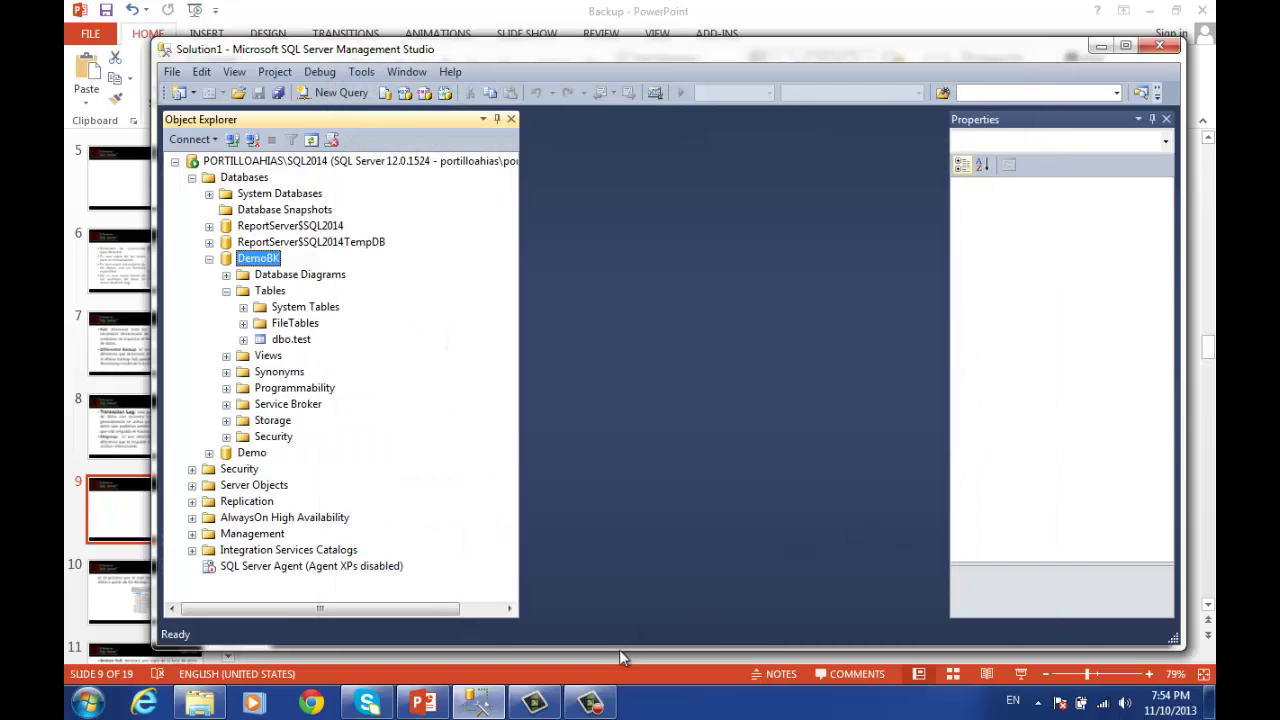
left_click(441, 705)
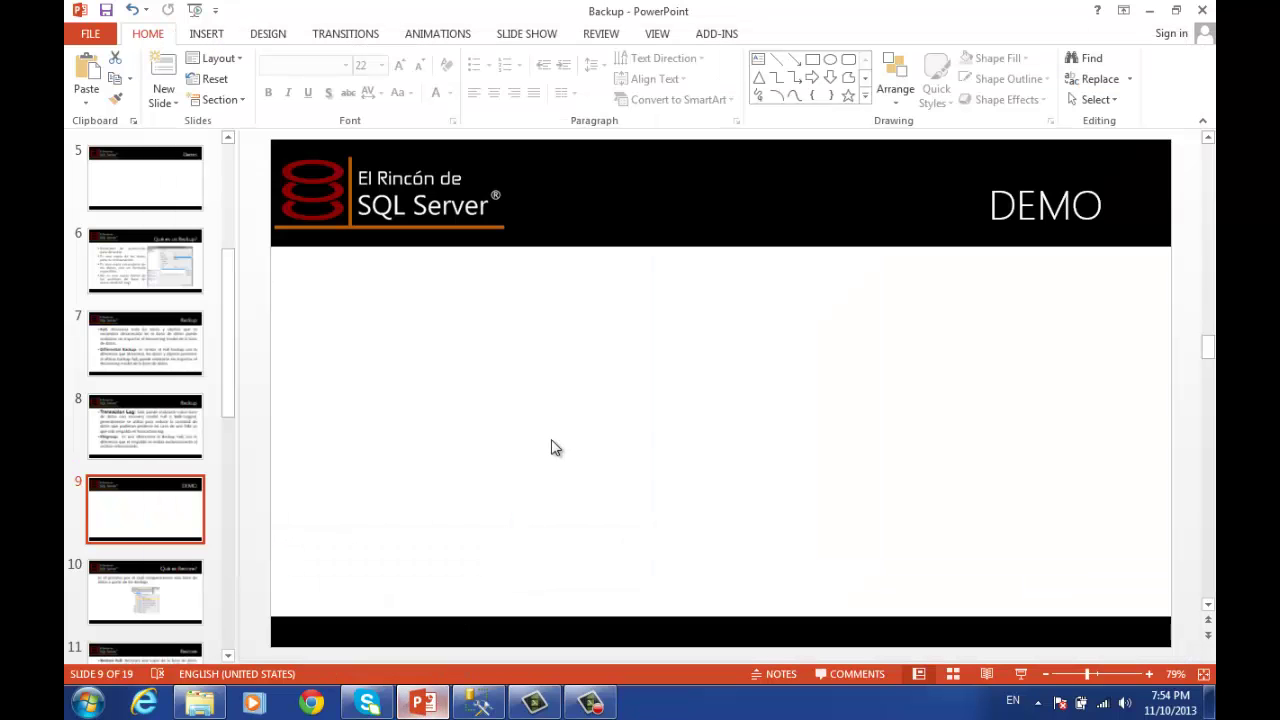
Step: Start the slide show from the DEMO slide and advance to the "Qué es Restore?" slide
left_click(1021, 674)
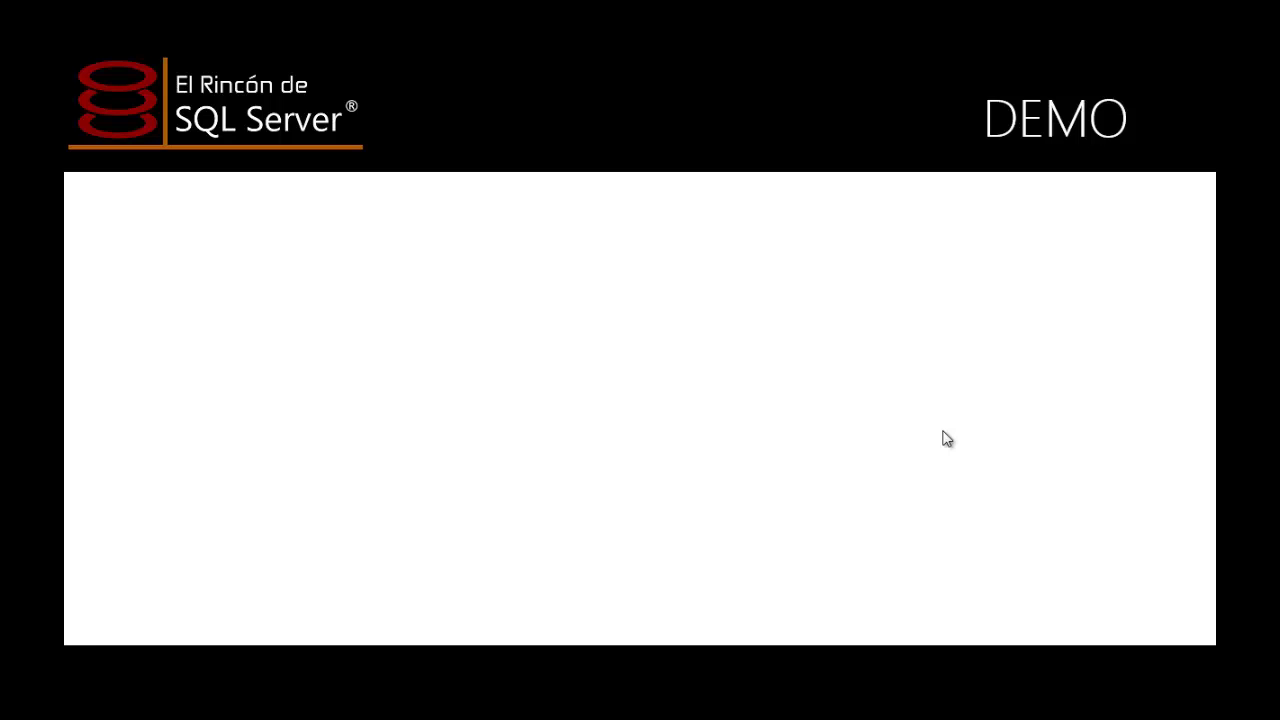
key("Right")
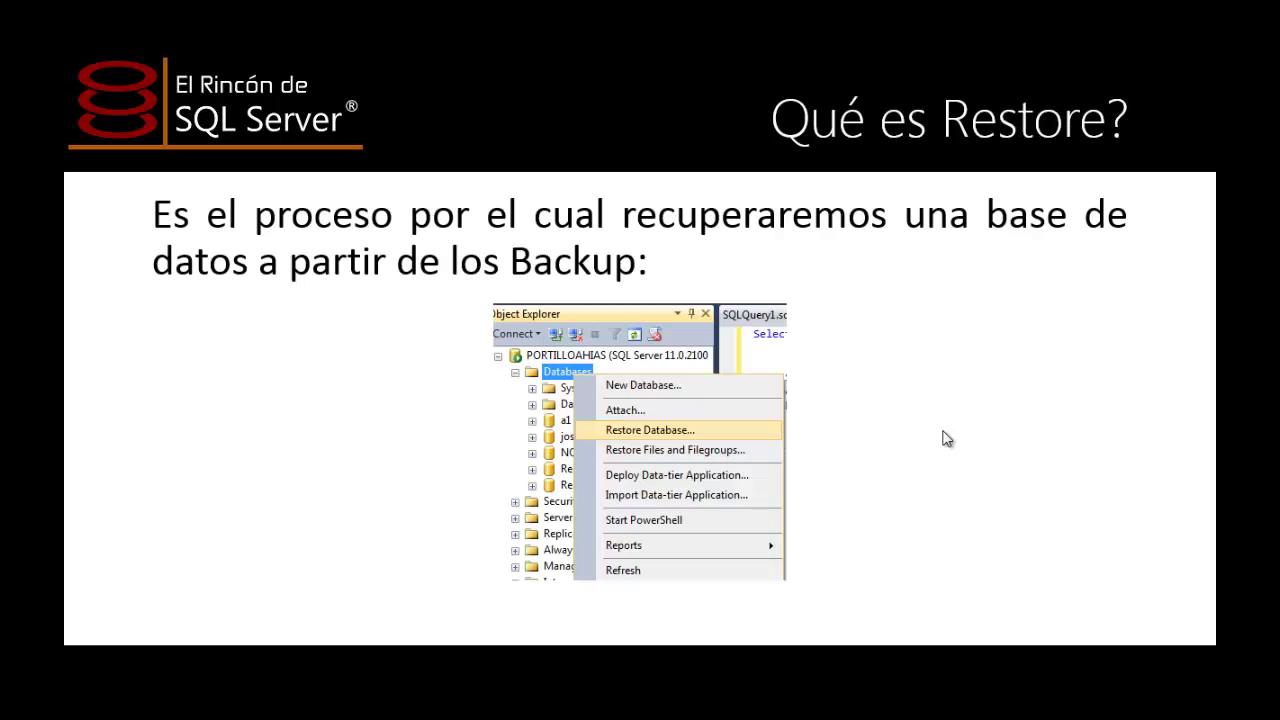
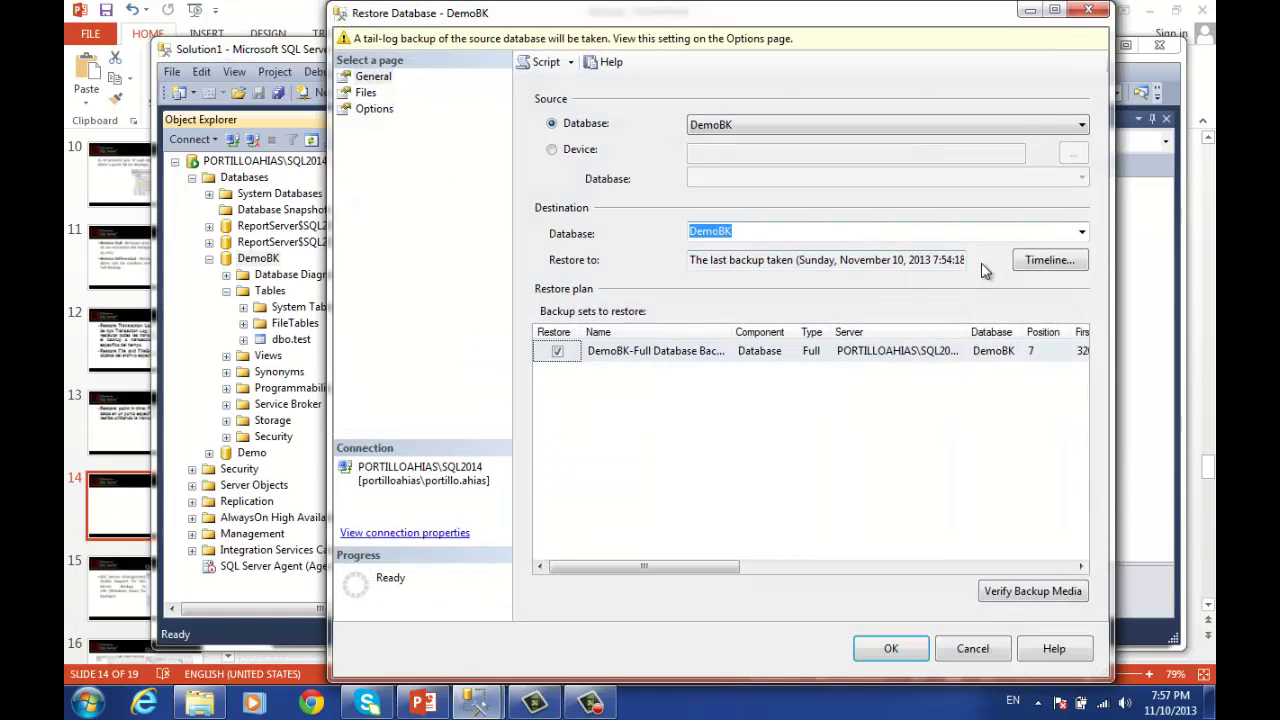
Step: Examine the DemoBK backup timeline with the last backup taken as restore point, and the full backup set in the restore plan
left_click(1048, 260)
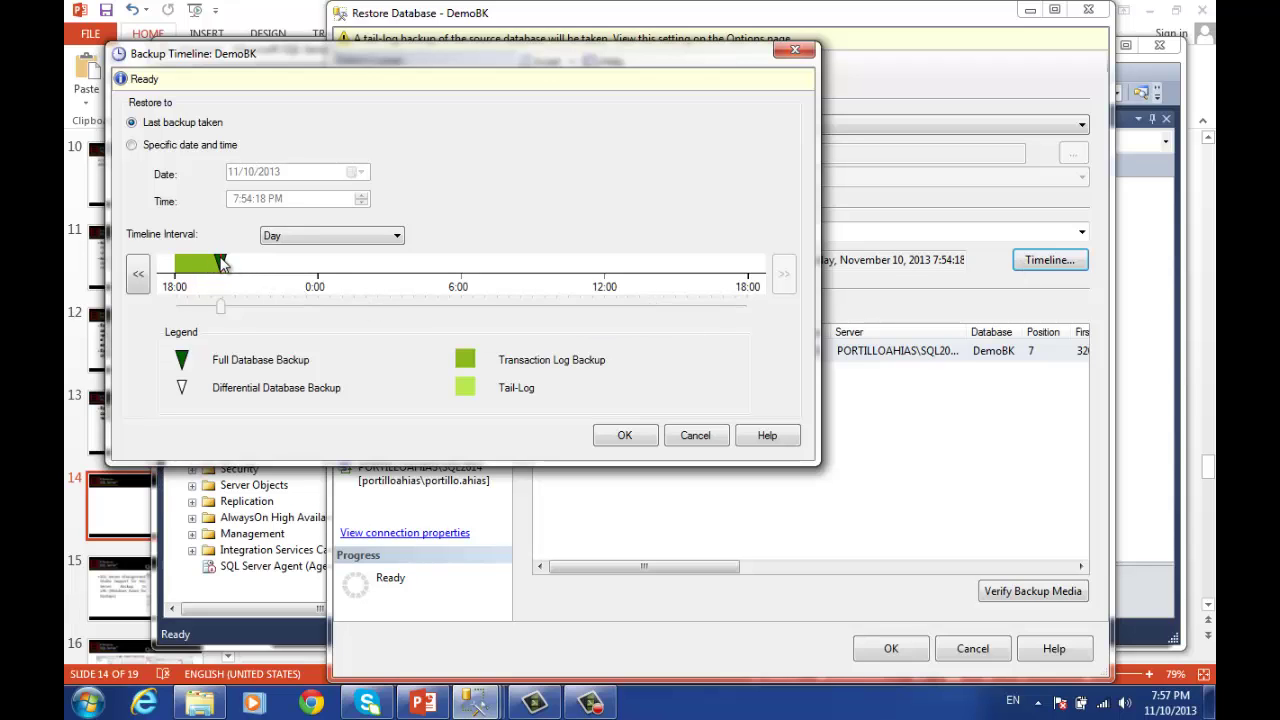
left_click(620, 437)
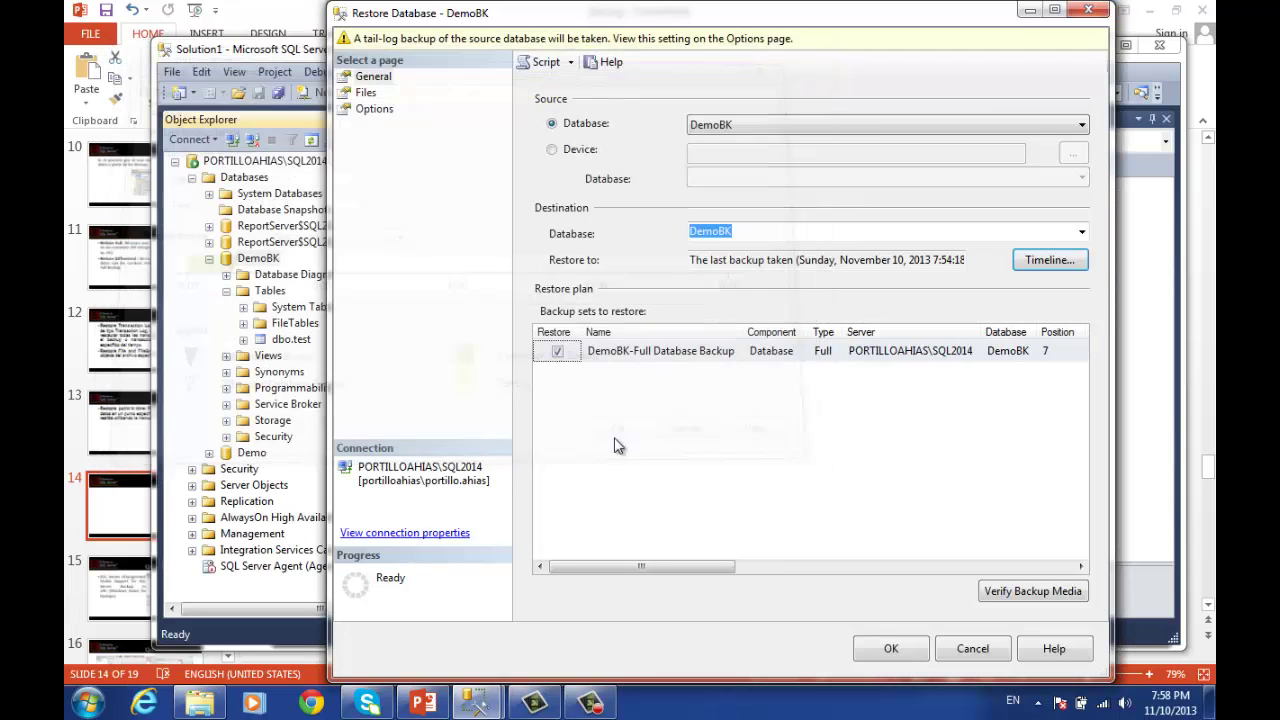
left_click(775, 352)
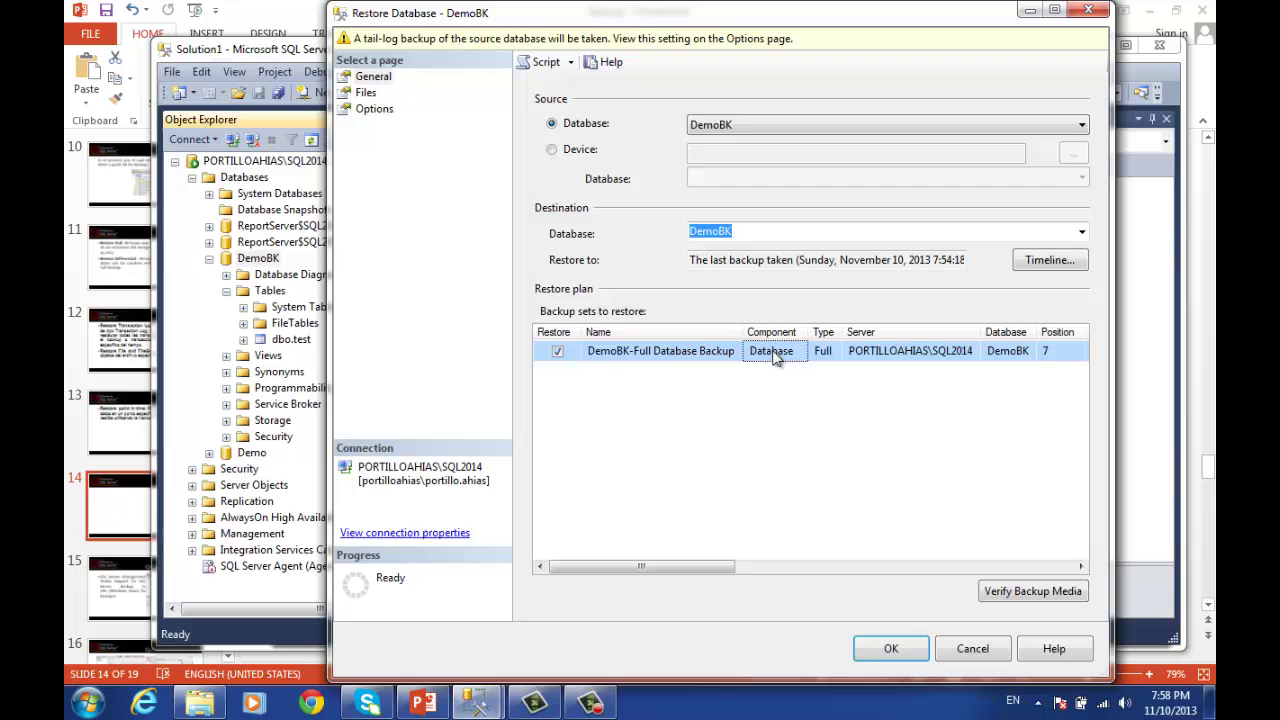
left_click(1028, 259)
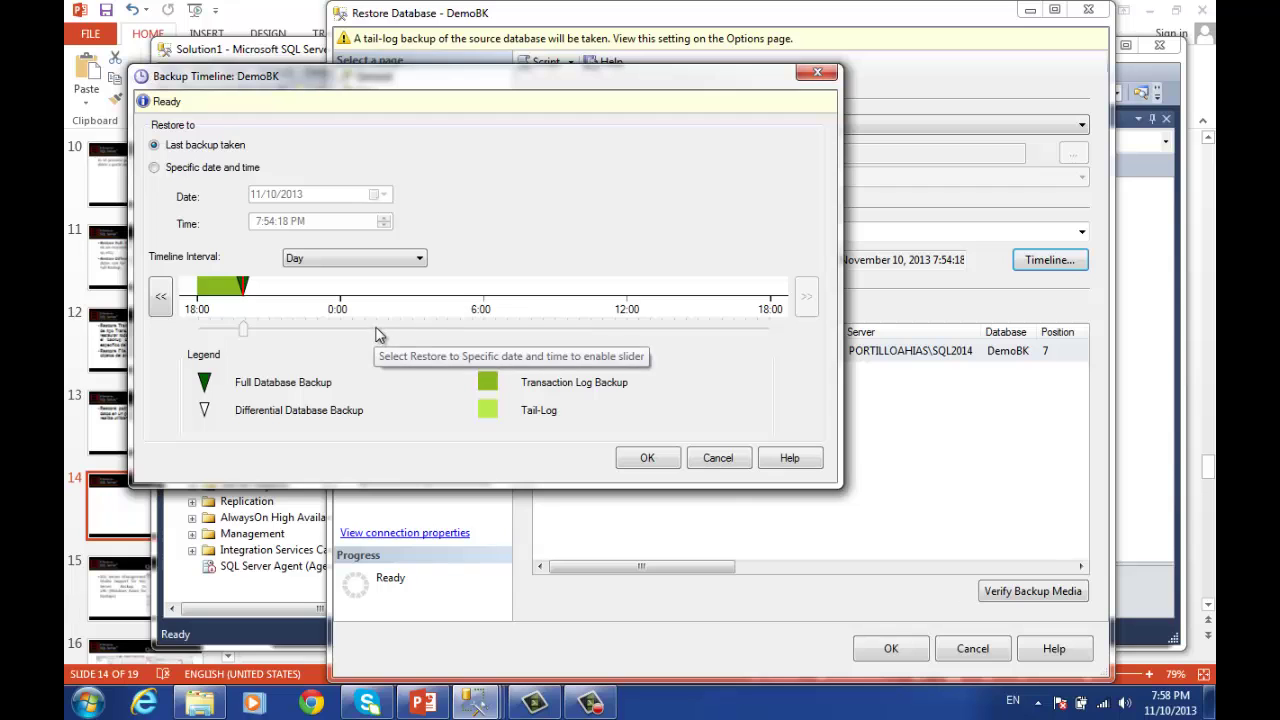
left_click(716, 458)
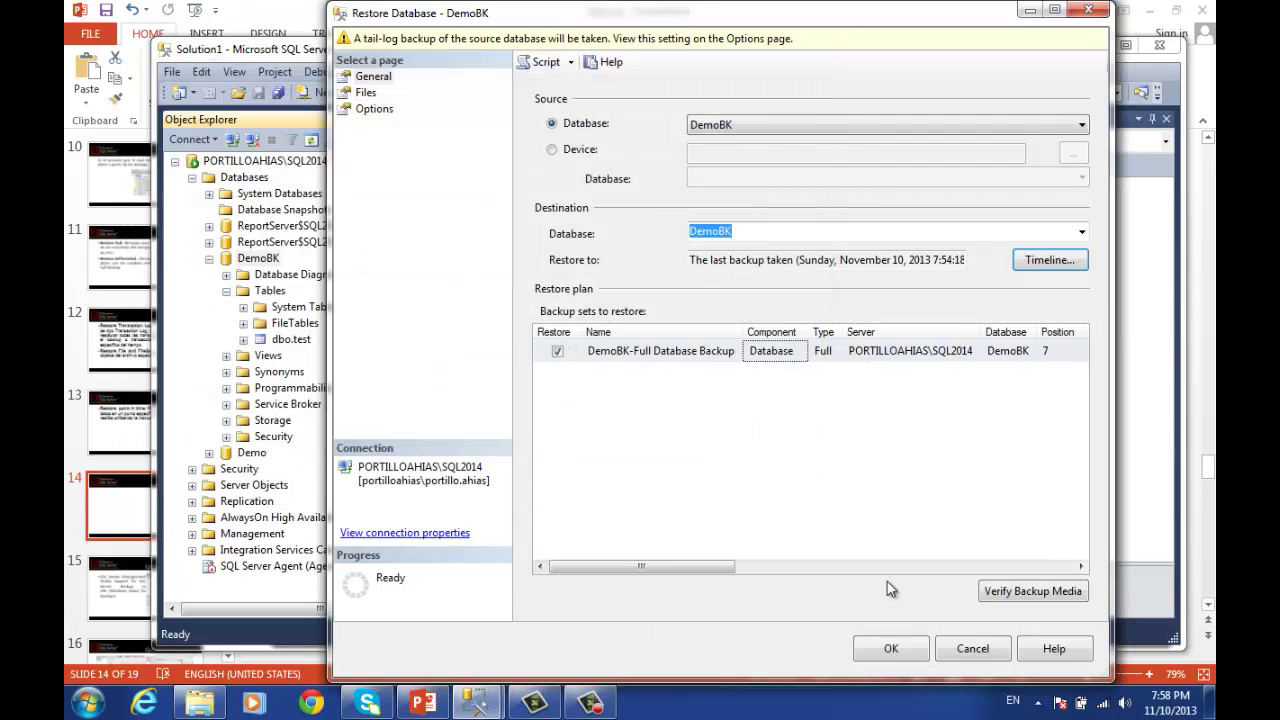
Step: Switch DemoBK's backup timeline to a specific date and time, trying 9:54:18 PM and the date 11/13/2013 before shifting the restore point earlier
left_click(1056, 260)
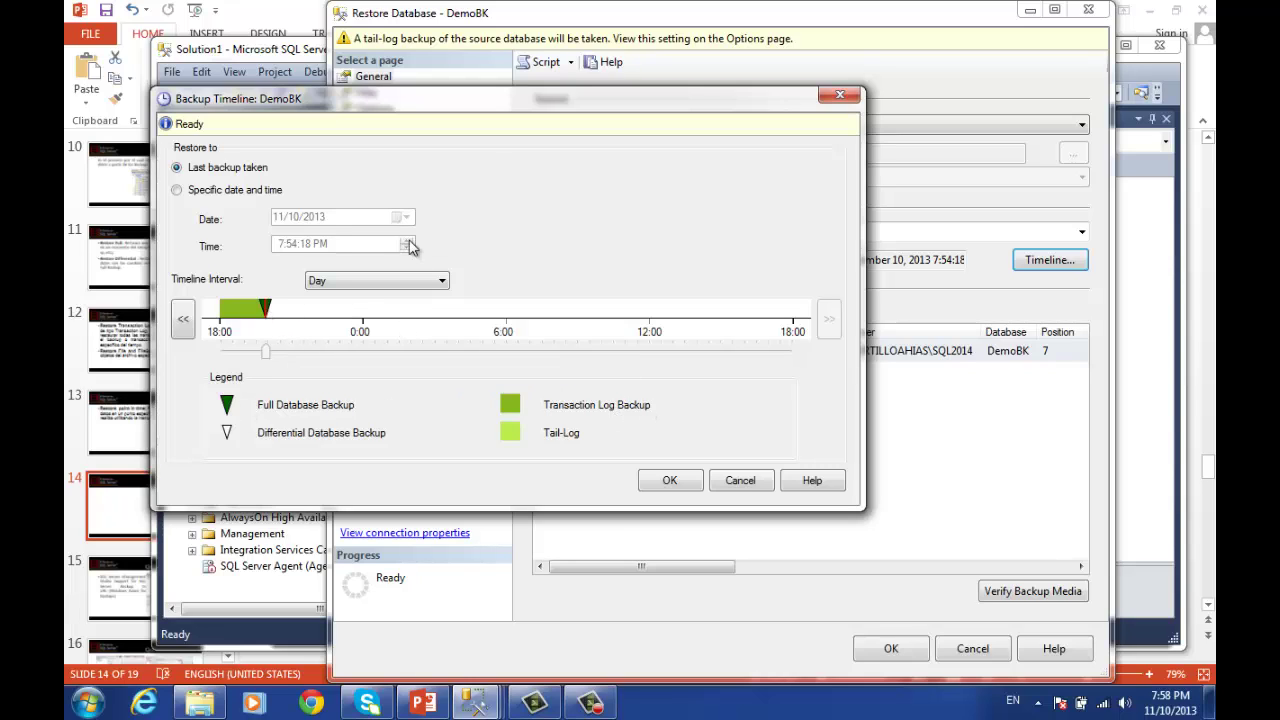
left_click(226, 195)
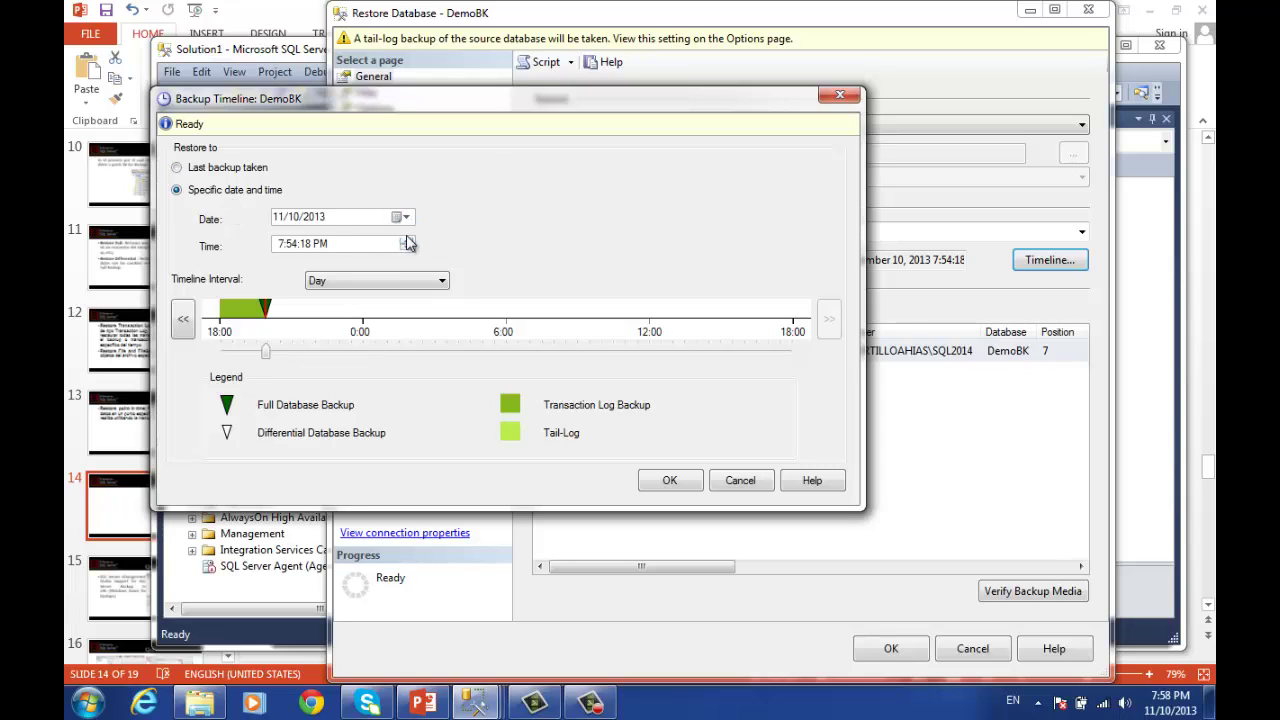
left_click(405, 240)
left_click(405, 240)
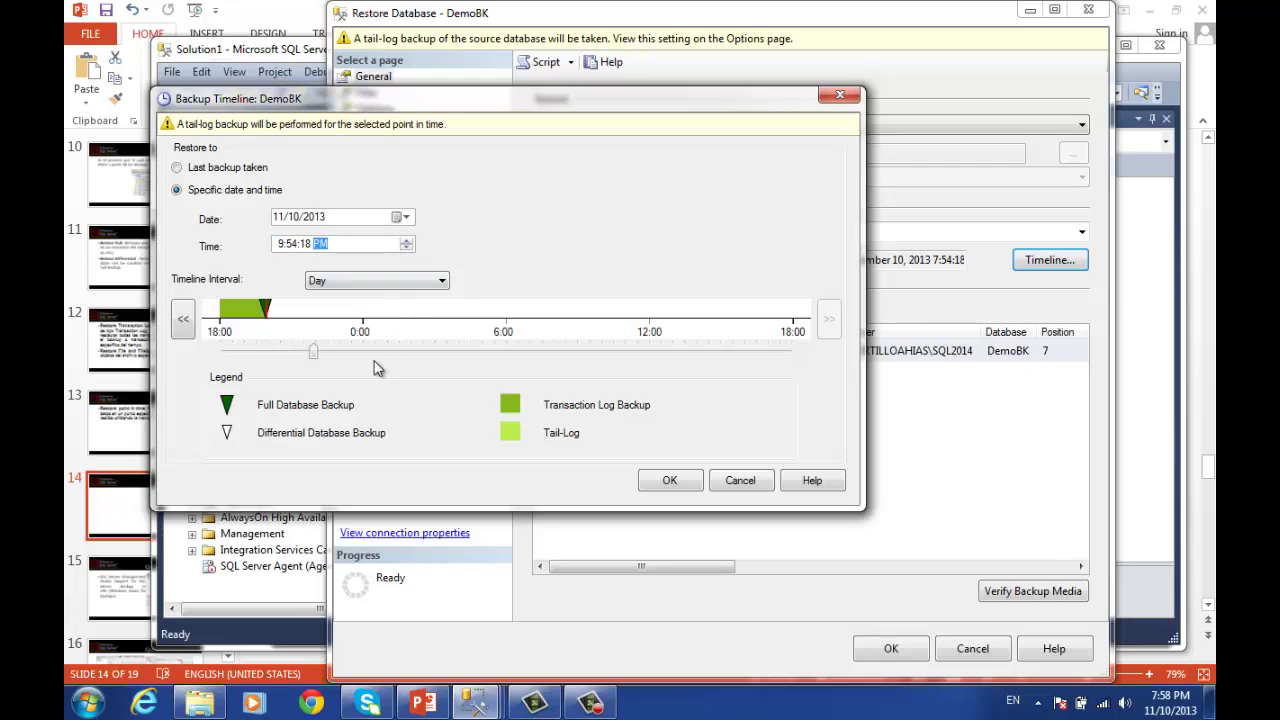
left_click(405, 217)
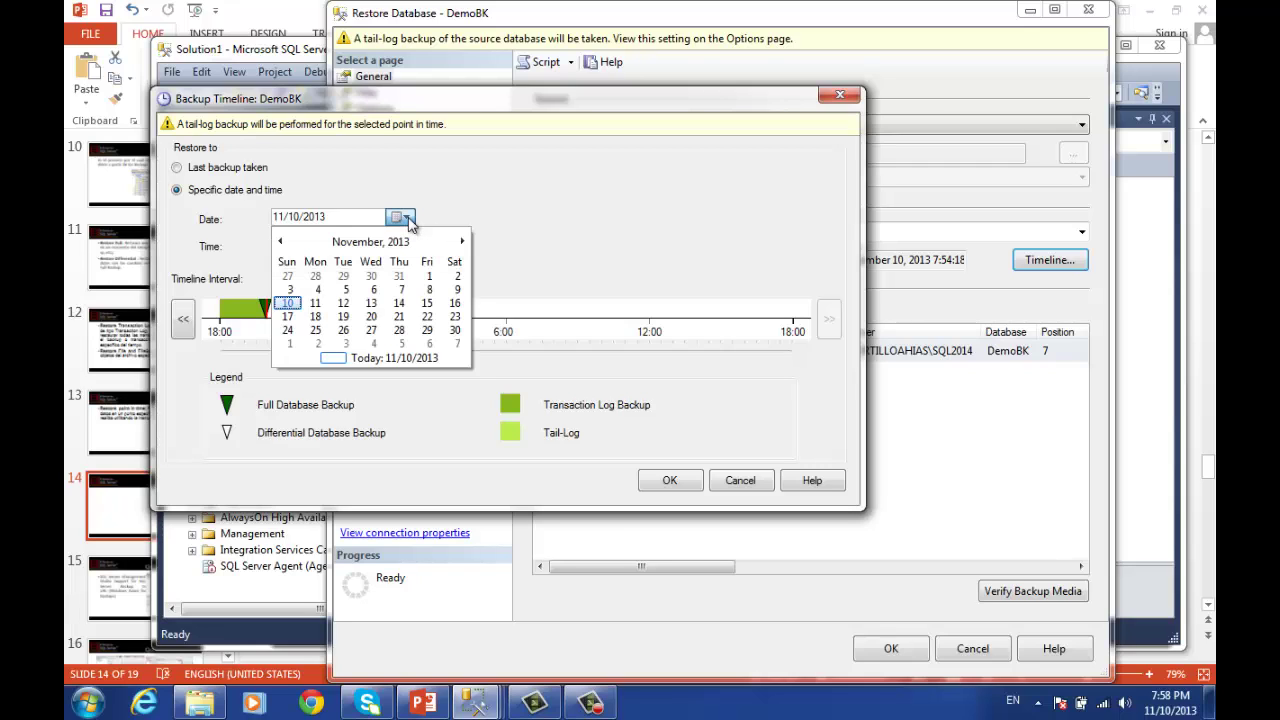
left_click(371, 304)
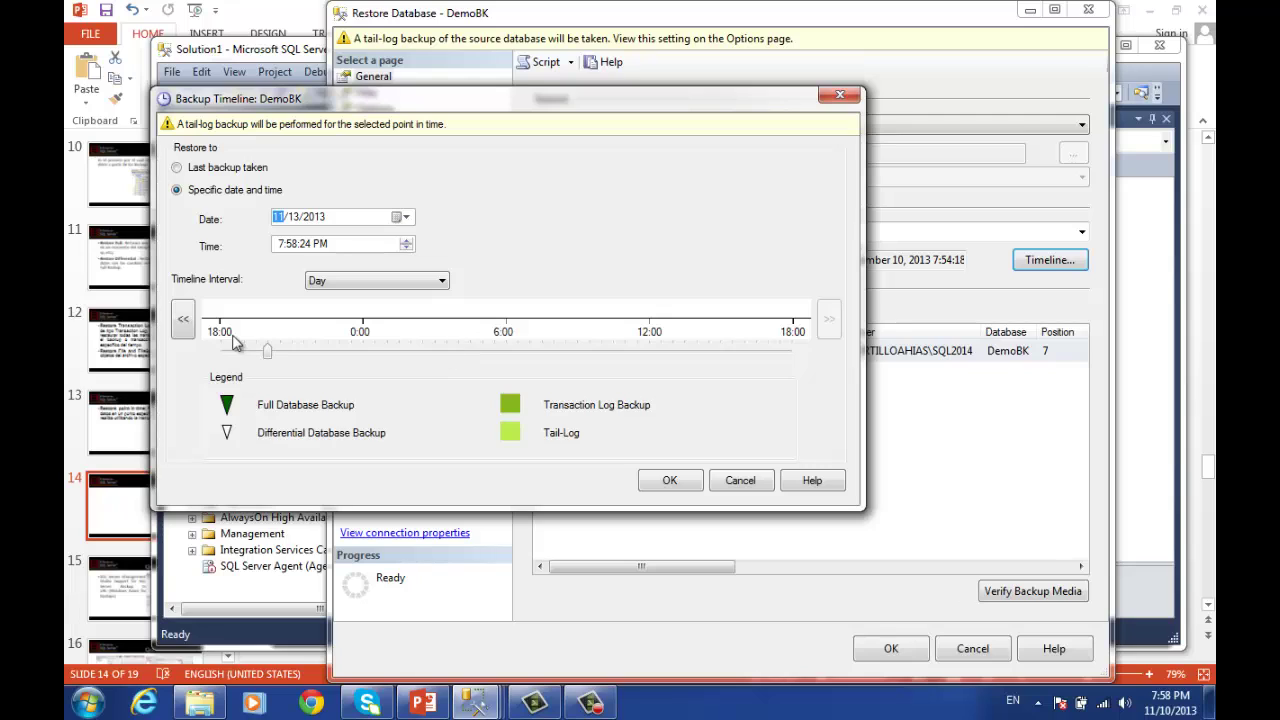
left_click(264, 352)
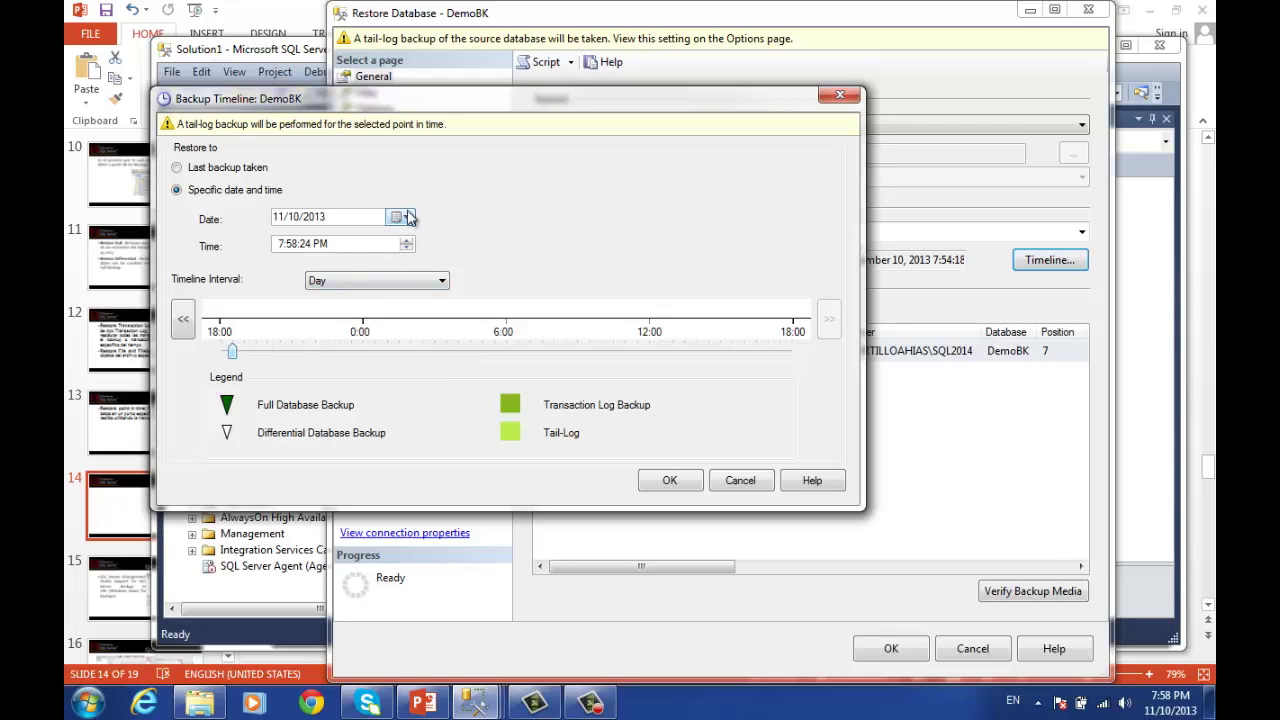
Step: Set the timeline's restore date to 11/9/2013 and inspect the differential backup marker
left_click(404, 218)
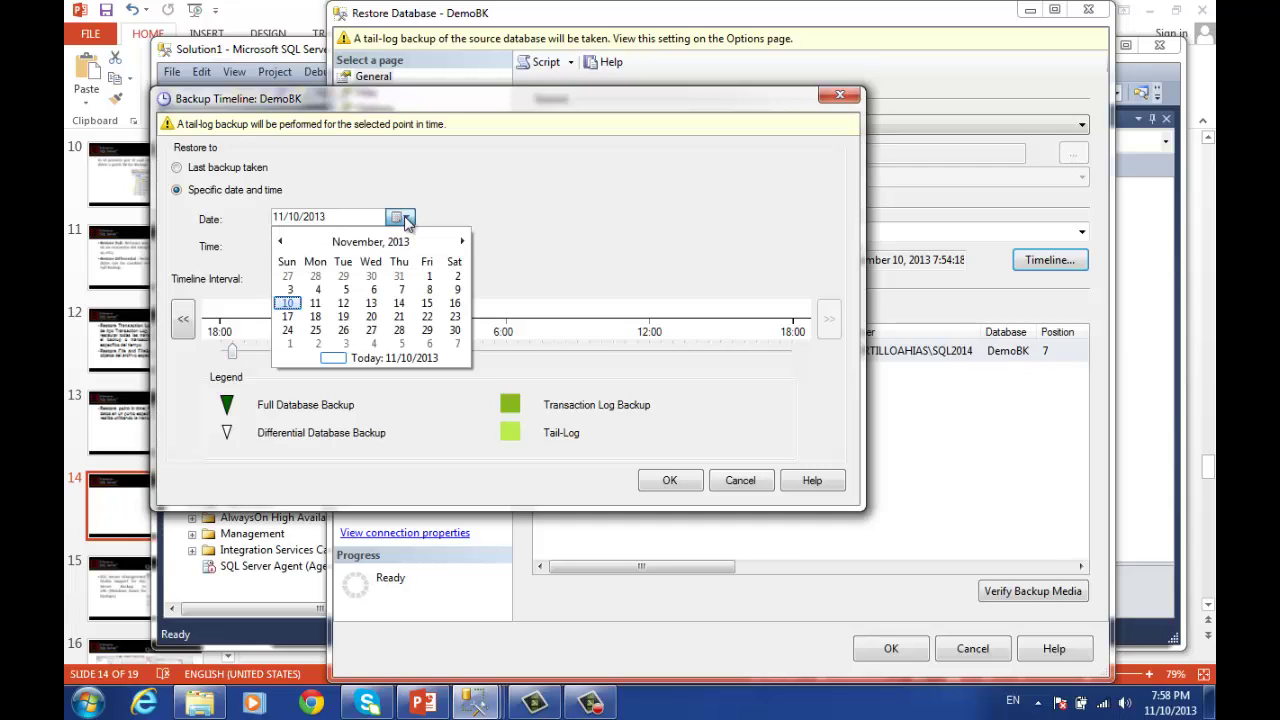
left_click(457, 289)
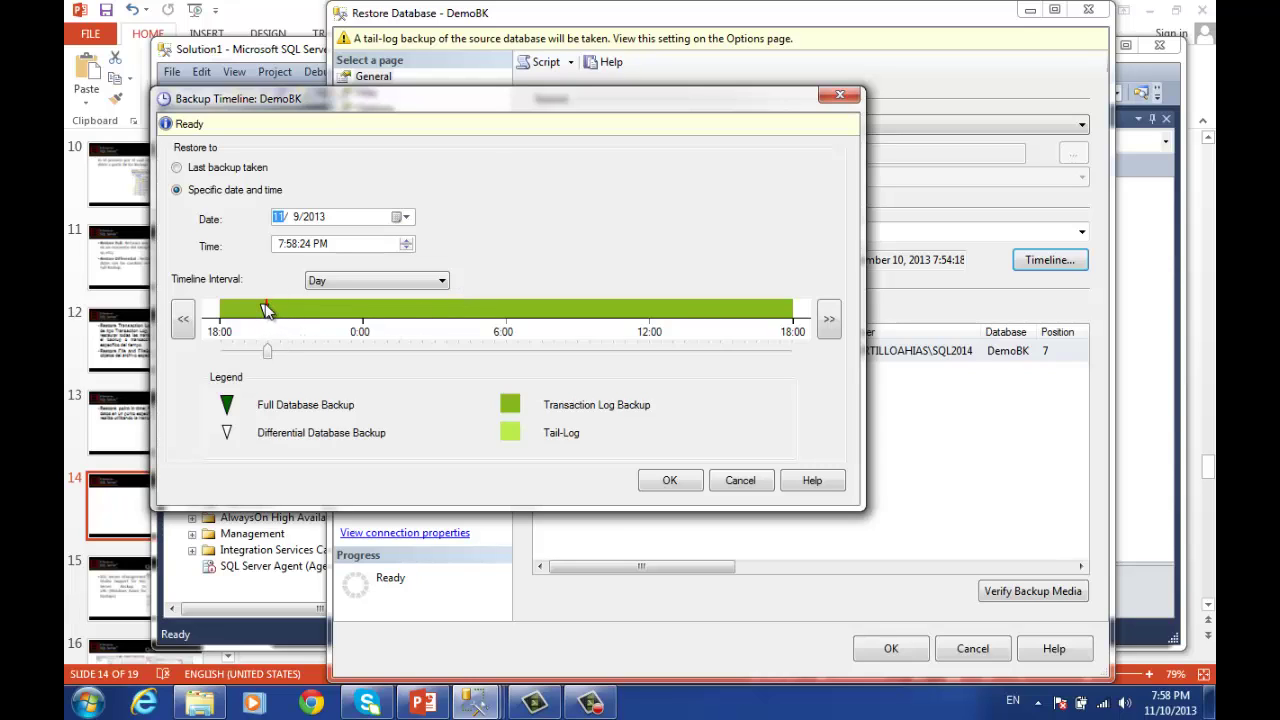
mouse_move(266, 310)
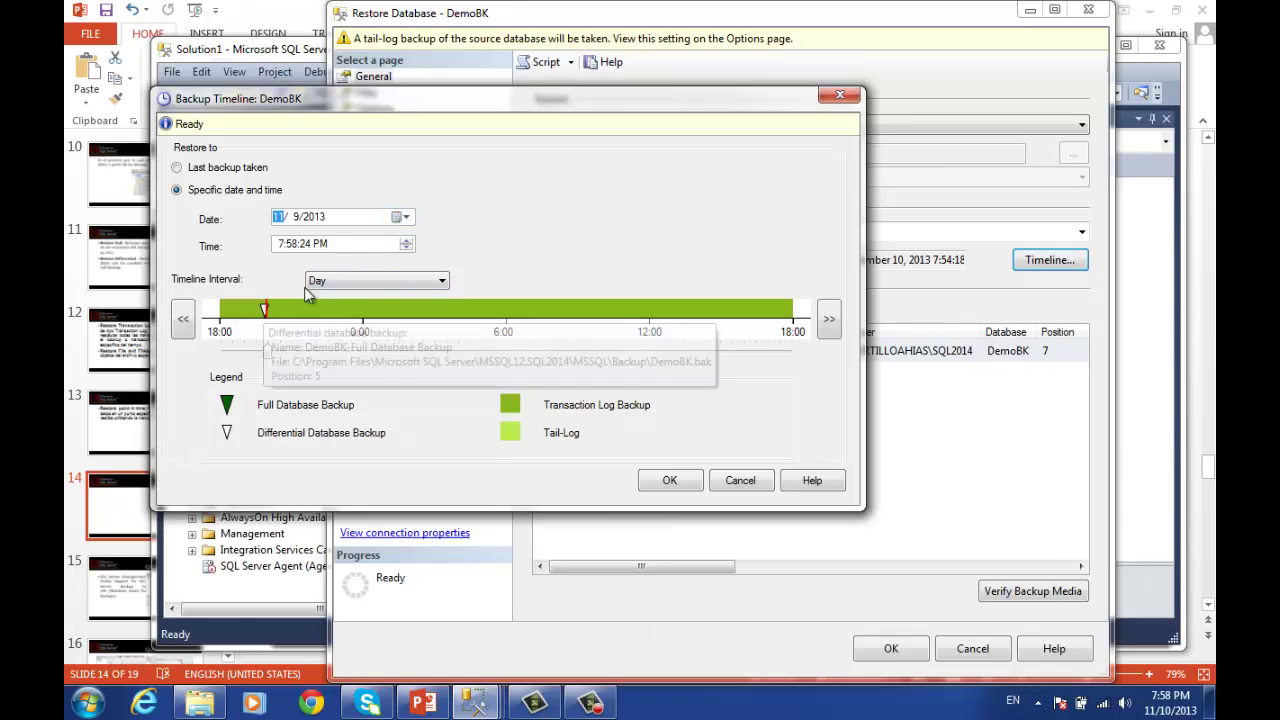
Step: View the backup timeline for 11/3/2013, 11/6/2013 and 11/5/2013, and inspect the details of the backups on 11/5/2013
left_click(403, 217)
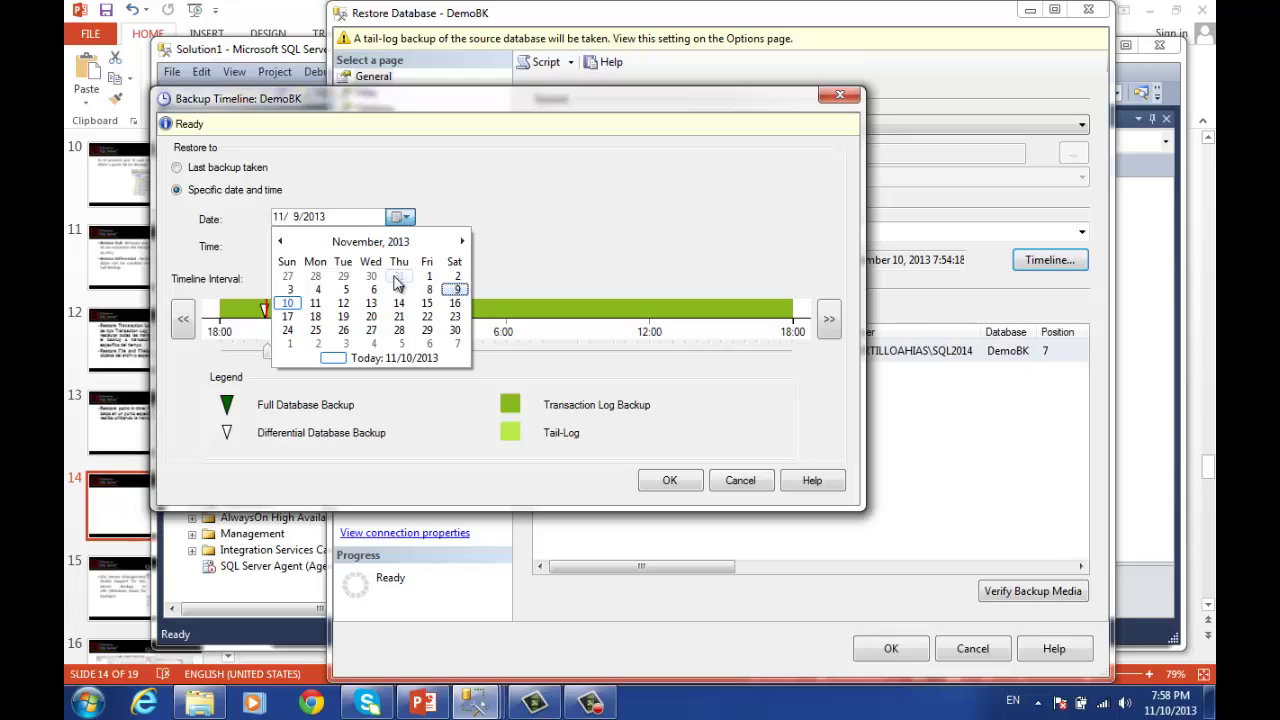
left_click(290, 290)
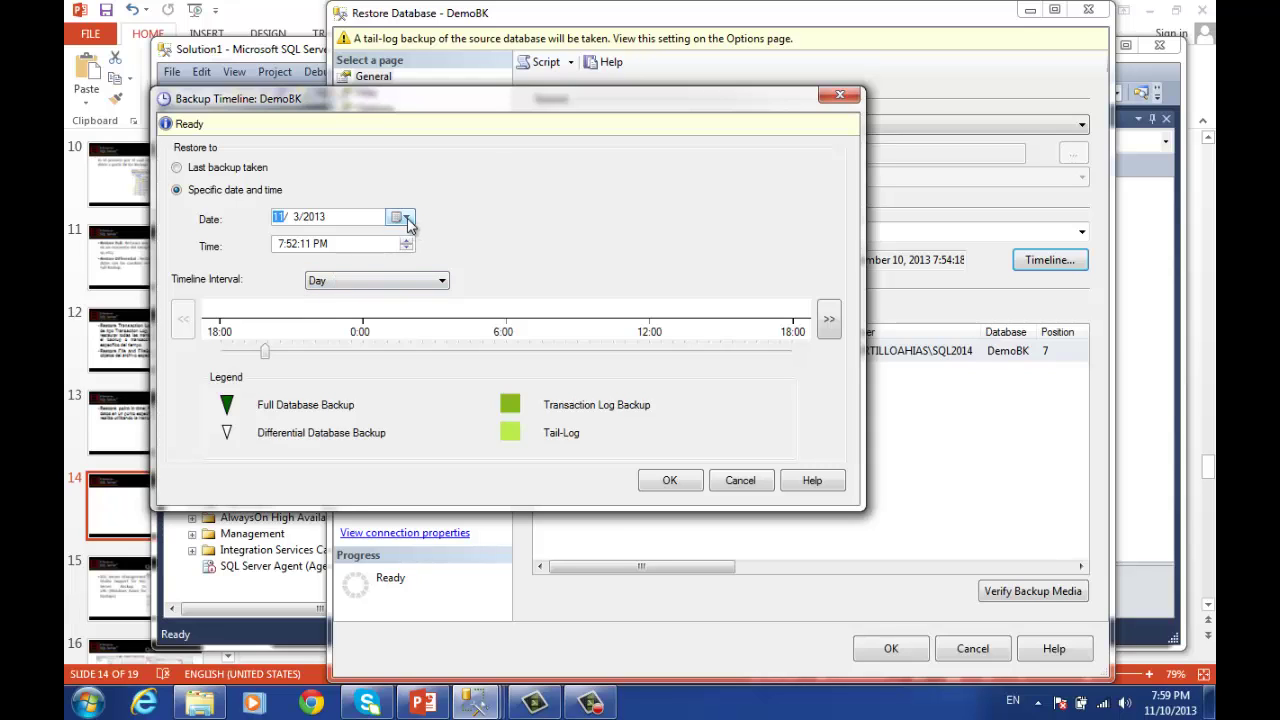
left_click(406, 219)
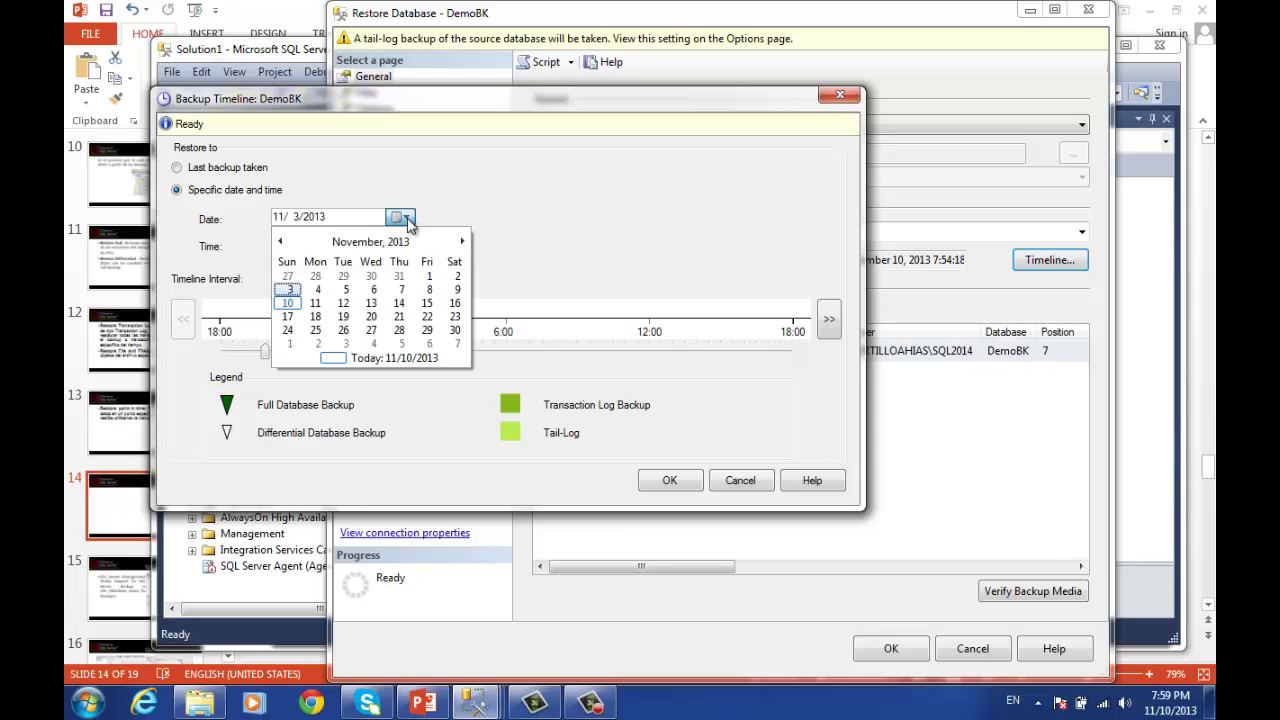
left_click(374, 290)
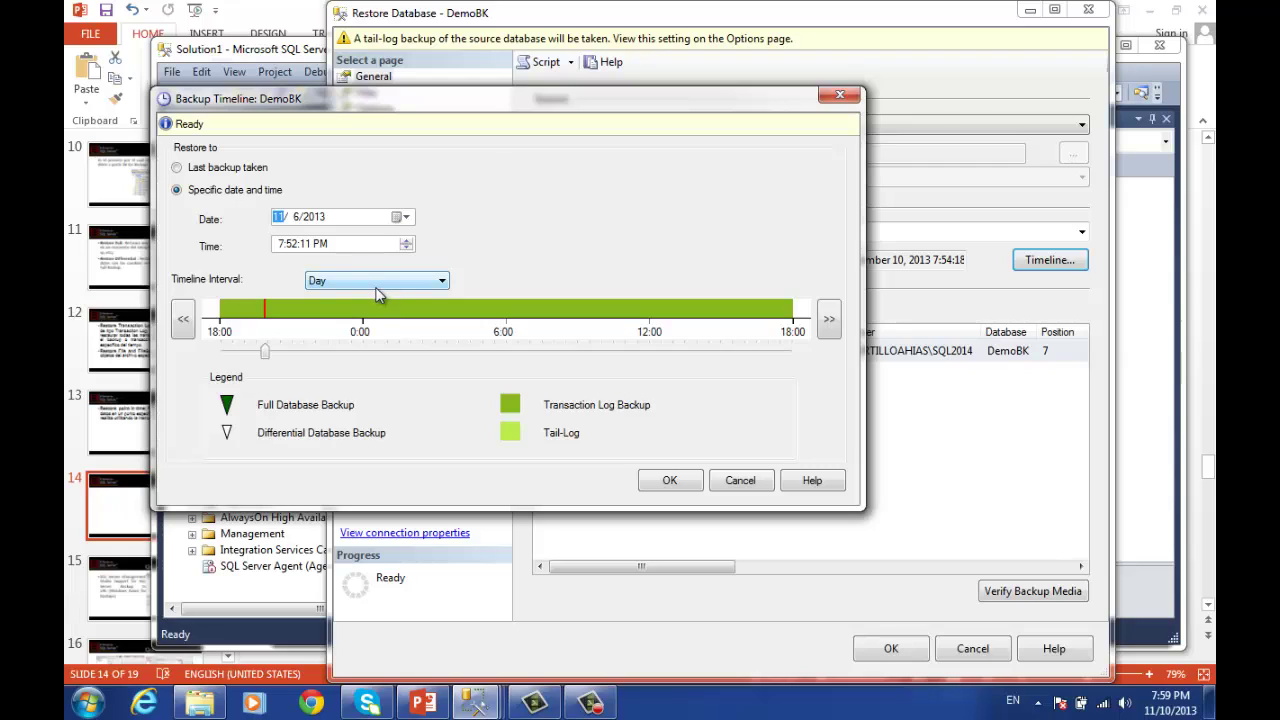
left_click(406, 217)
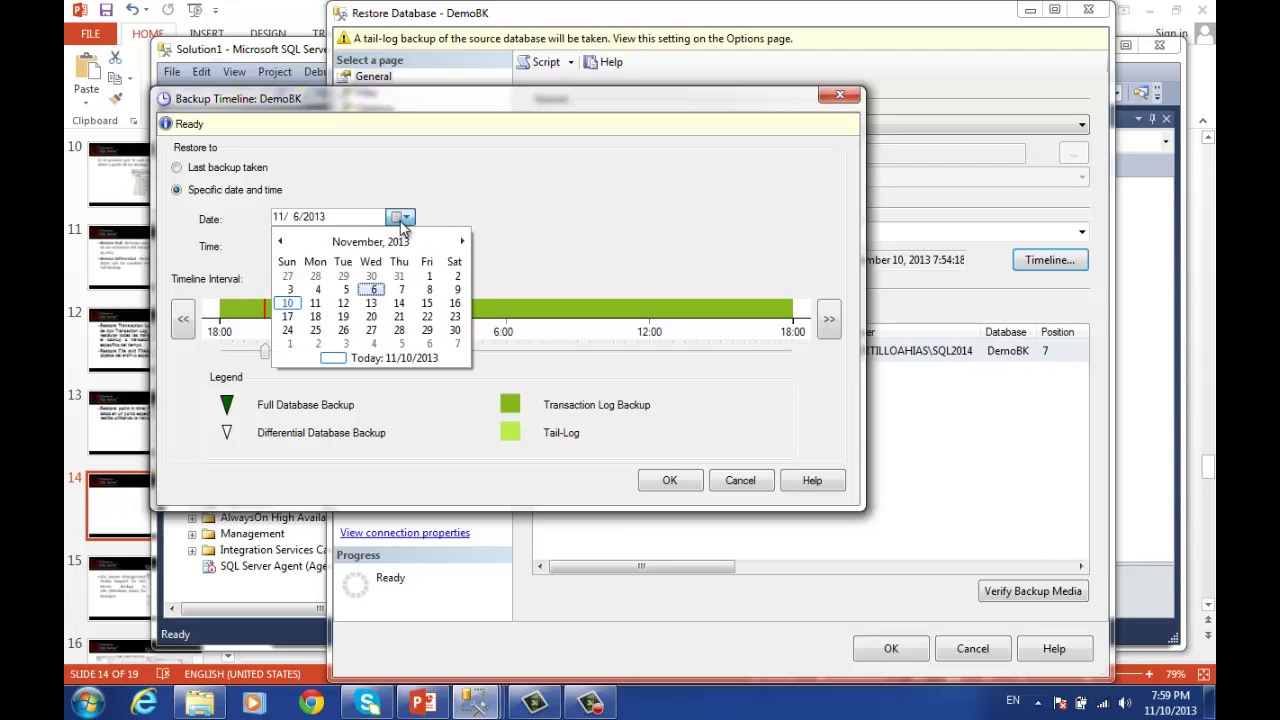
left_click(350, 297)
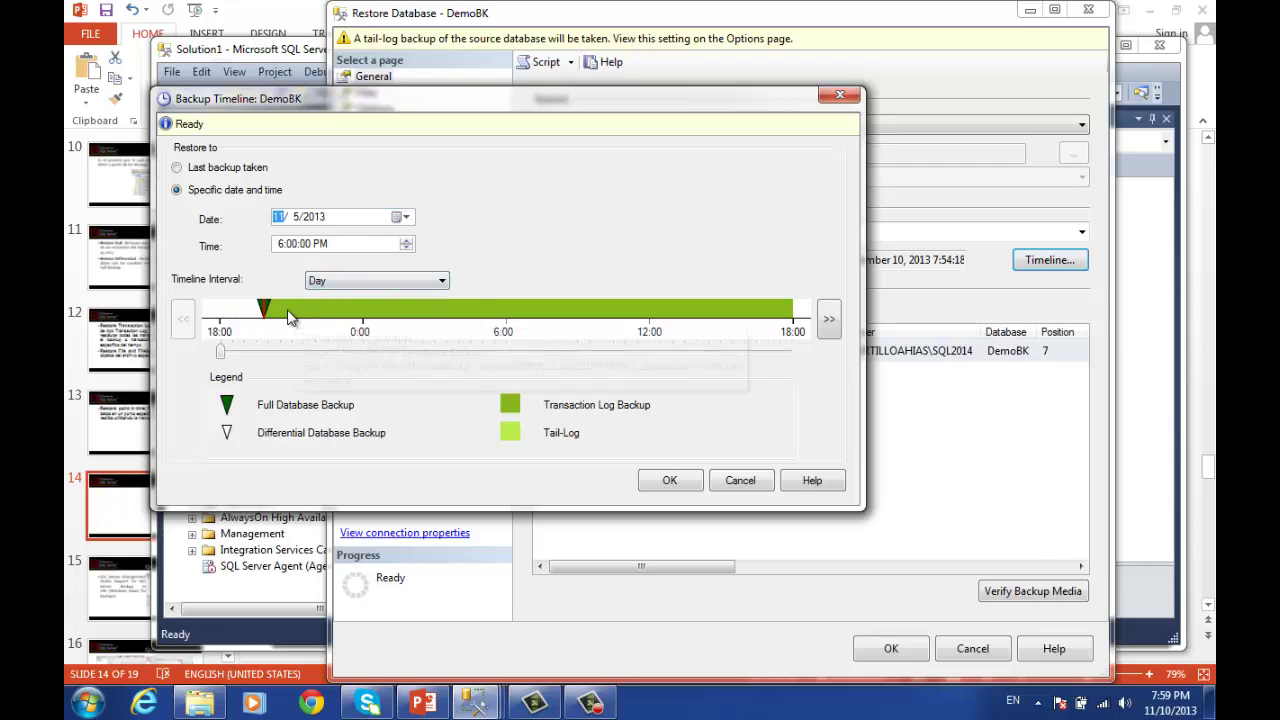
mouse_move(268, 310)
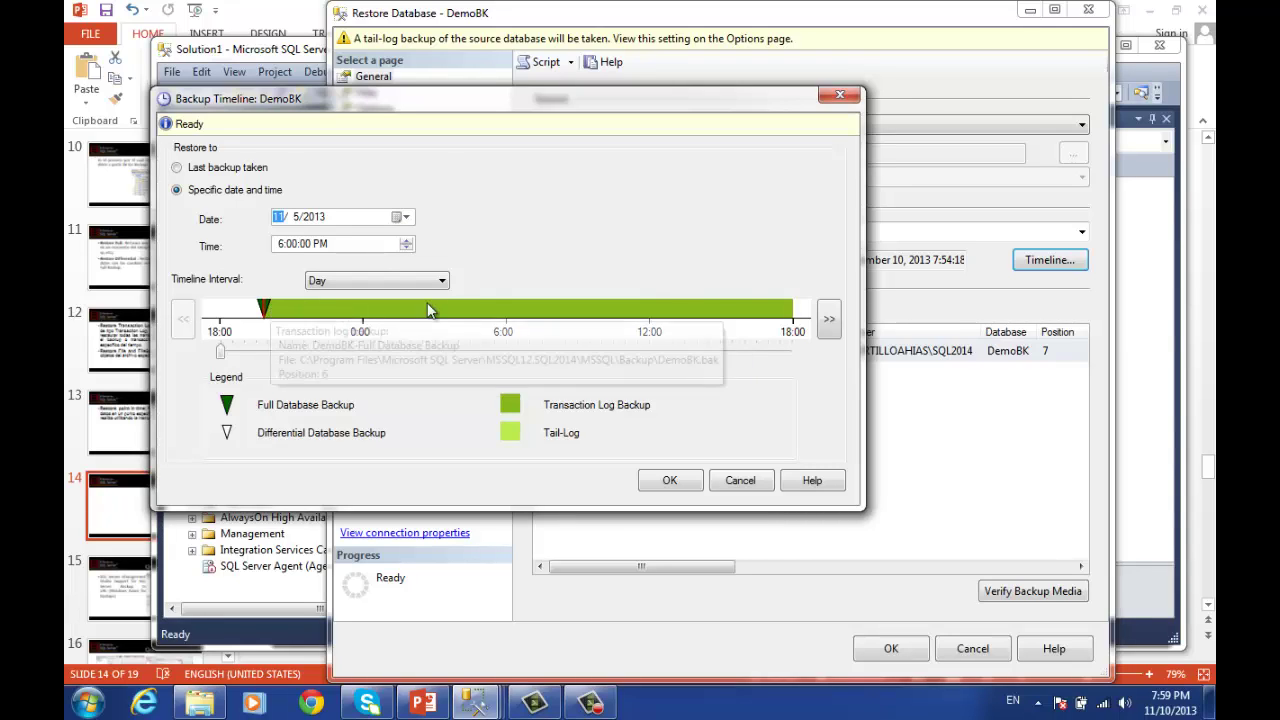
Step: Advance the backup timeline interval by interval to 11/10/2013, examining the differential, transaction log and full backup markers
left_click(830, 320)
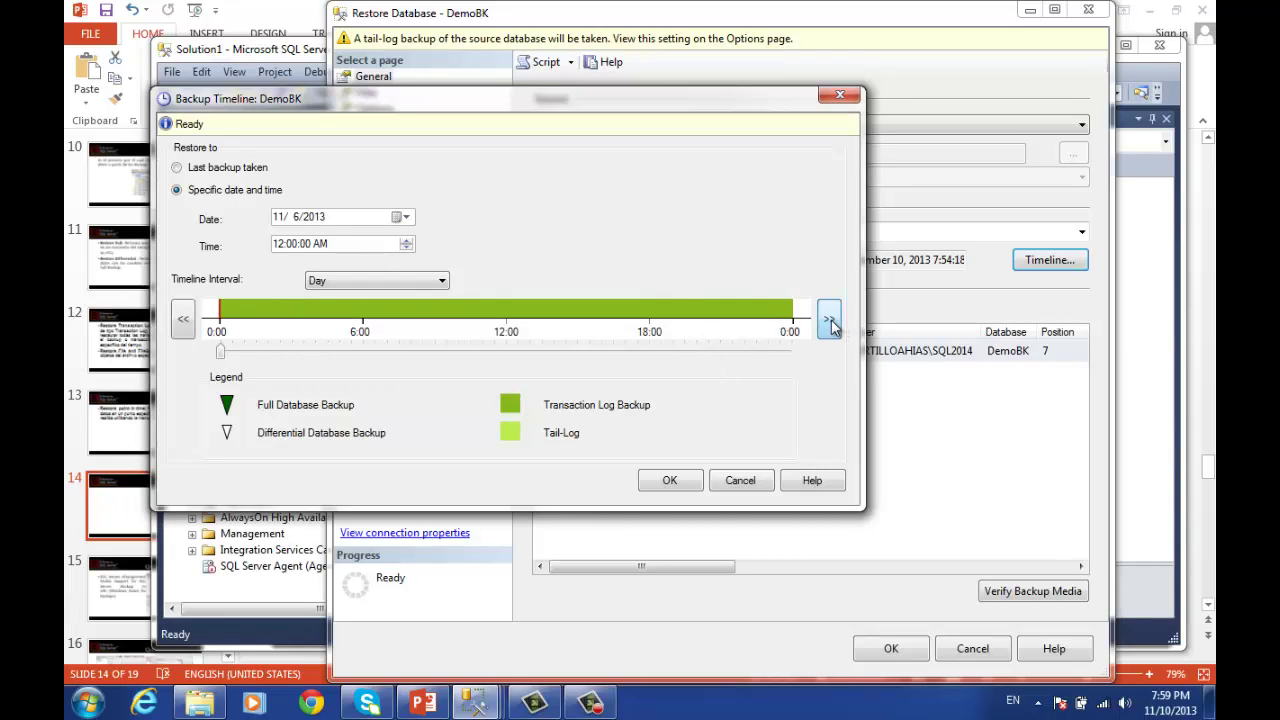
left_click(830, 320)
left_click(830, 320)
left_click(830, 320)
left_click(830, 320)
left_click(830, 320)
left_click(830, 320)
left_click(830, 320)
left_click(830, 320)
left_click(830, 320)
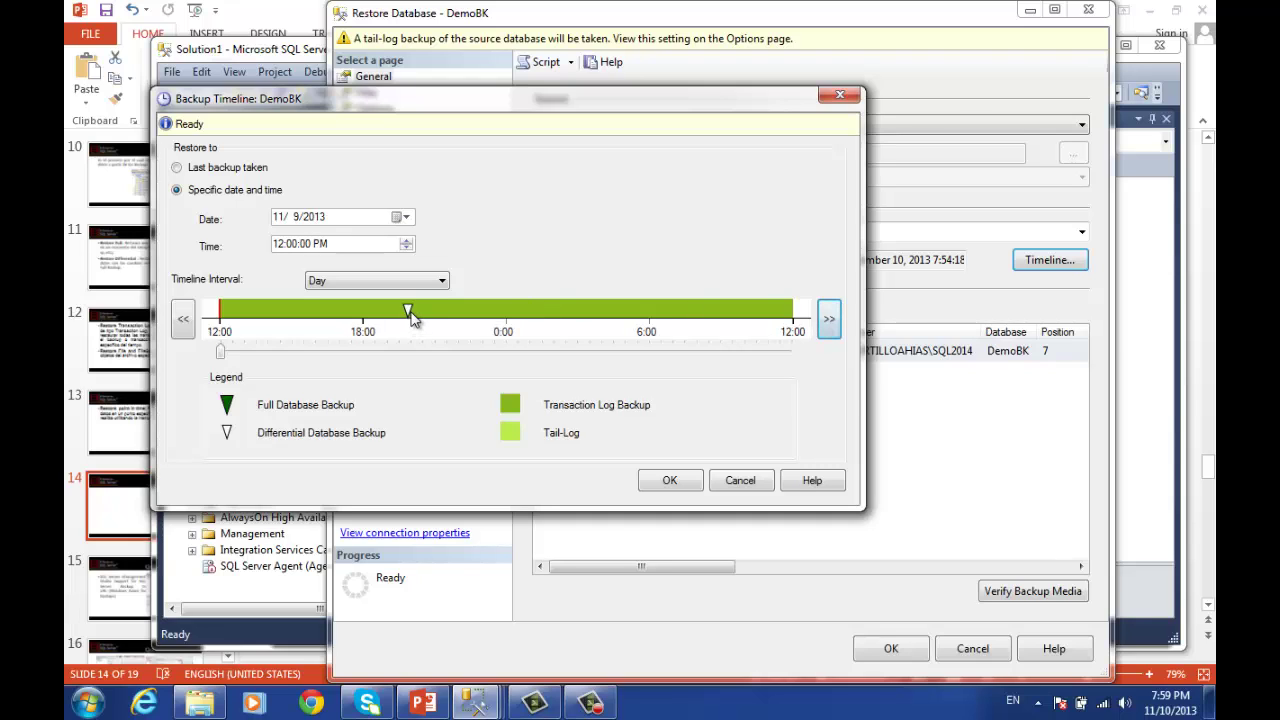
left_click(830, 318)
left_click(830, 318)
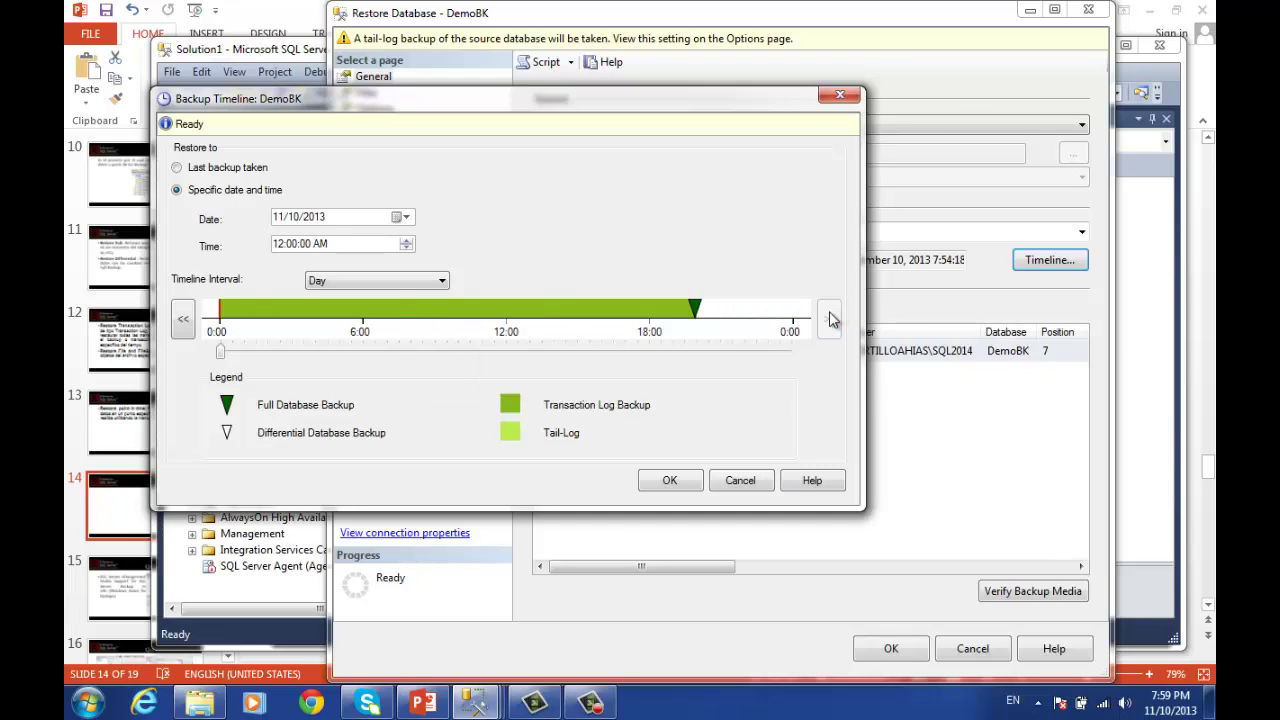
mouse_move(700, 313)
Step: Try a restore point of 11/10/2013 at 5:00:00 PM, and cancel both the timeline and the DemoBK restore
left_click(403, 218)
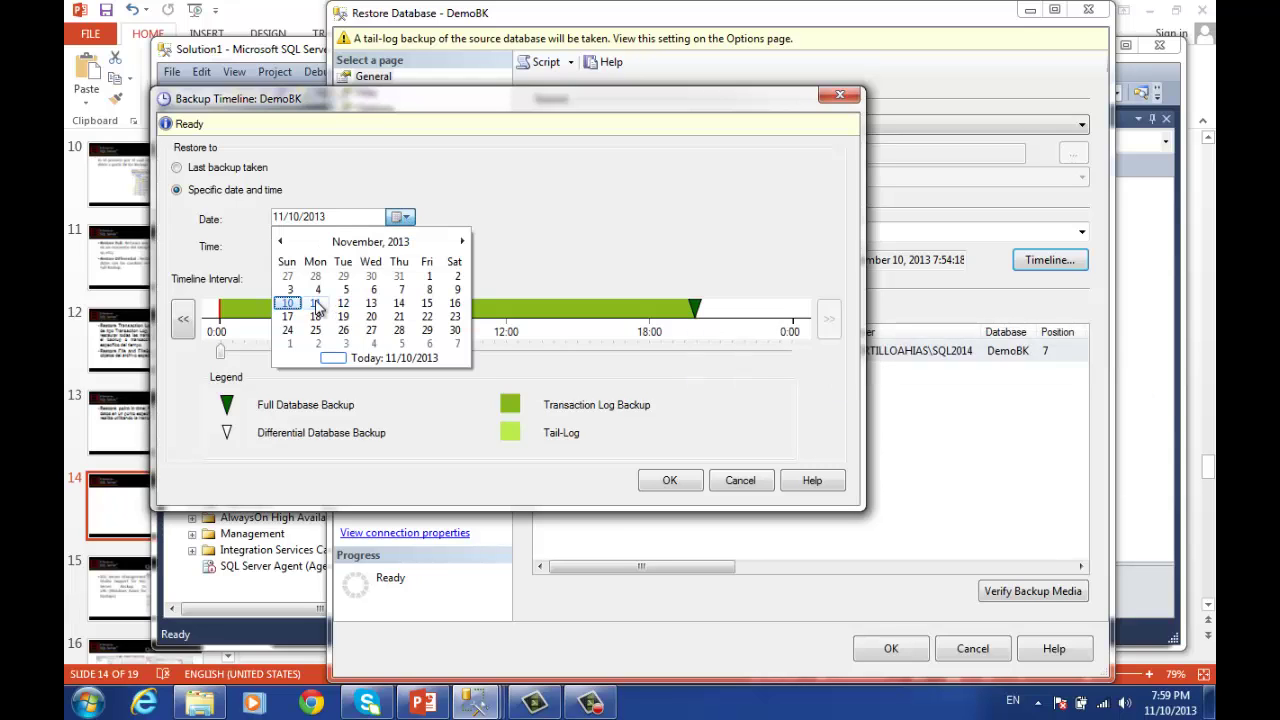
left_click(488, 226)
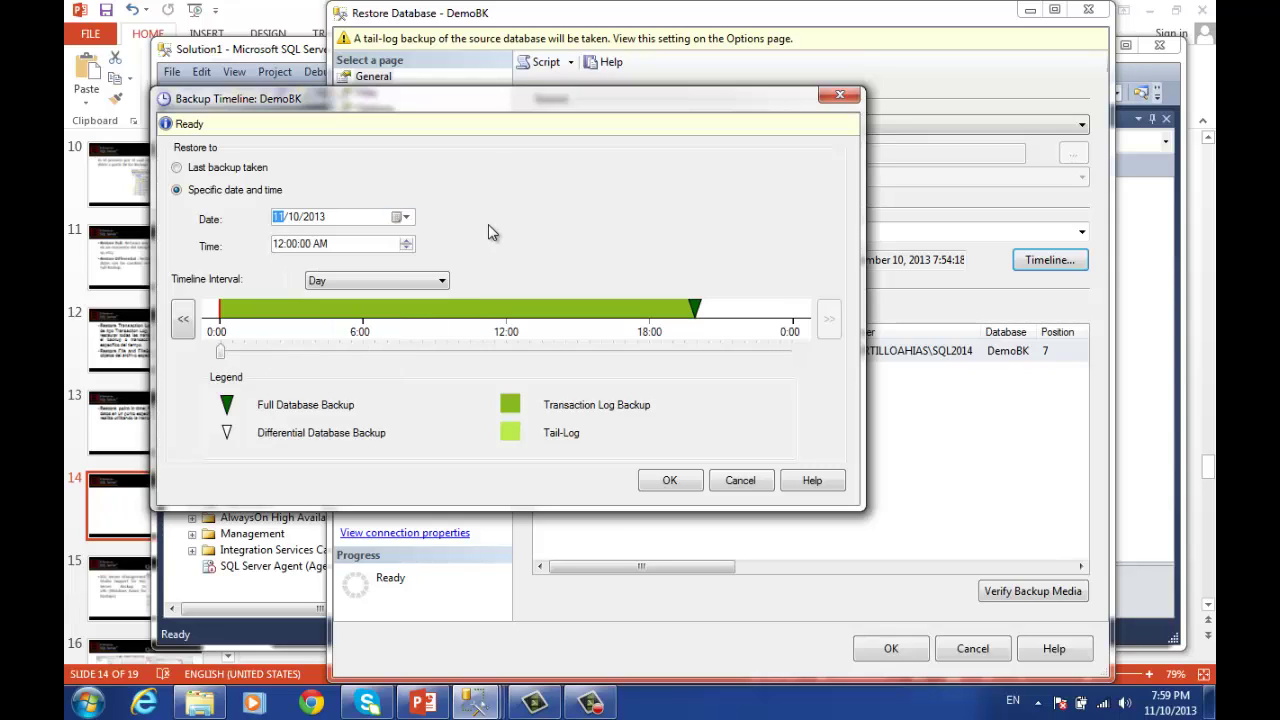
left_click(406, 241)
left_click(406, 241)
left_click(406, 241)
left_click(406, 241)
left_click(406, 241)
left_click(406, 241)
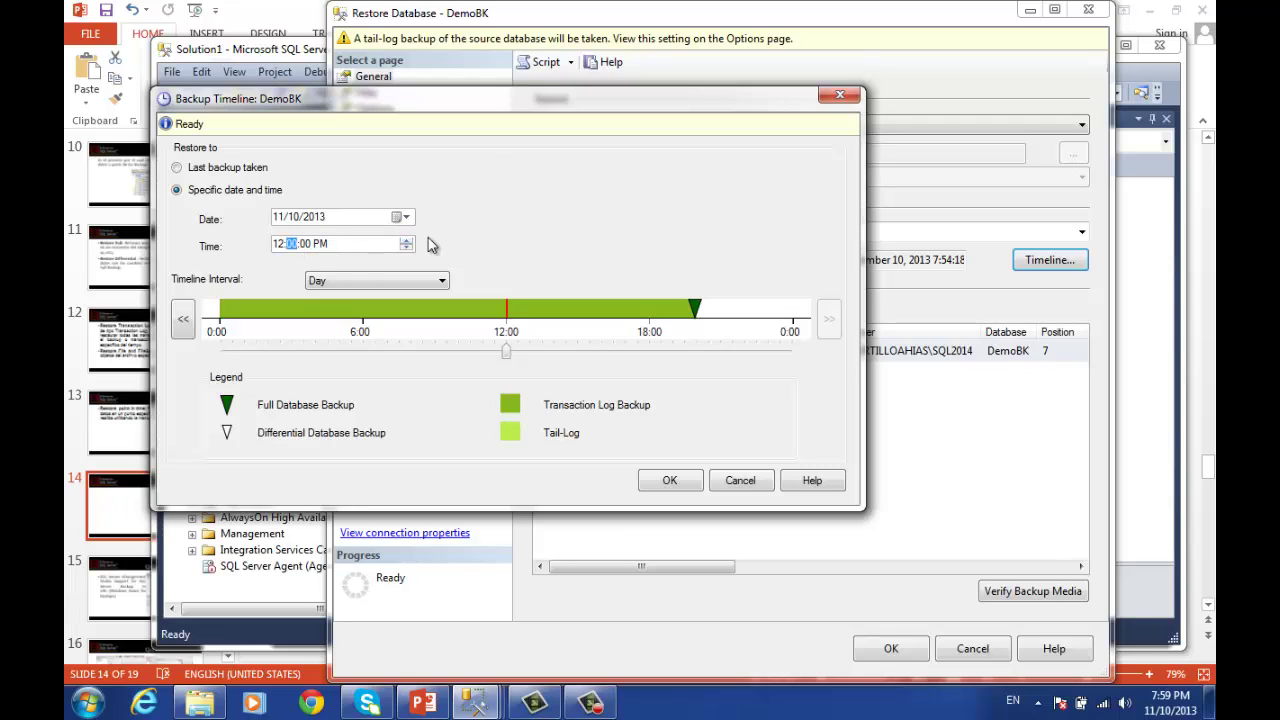
left_click(284, 246)
left_click(406, 241)
left_click(406, 241)
left_click(406, 241)
left_click(406, 241)
left_click(406, 241)
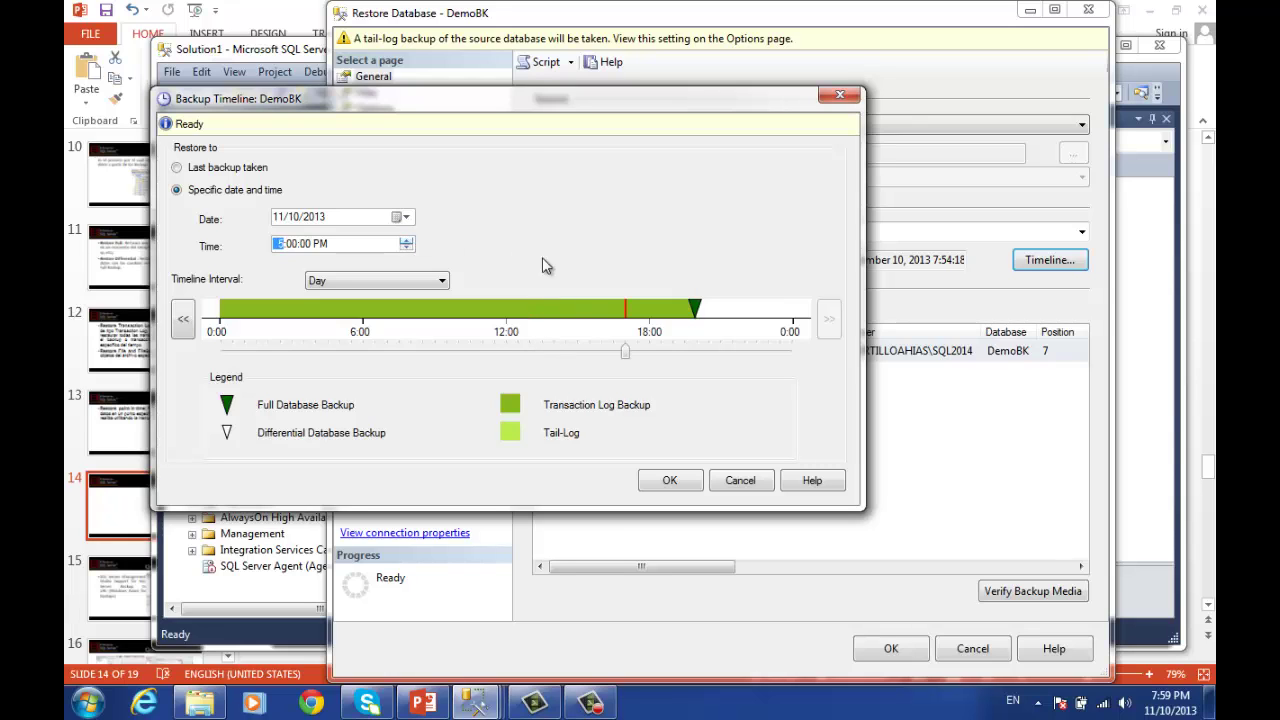
left_click(735, 481)
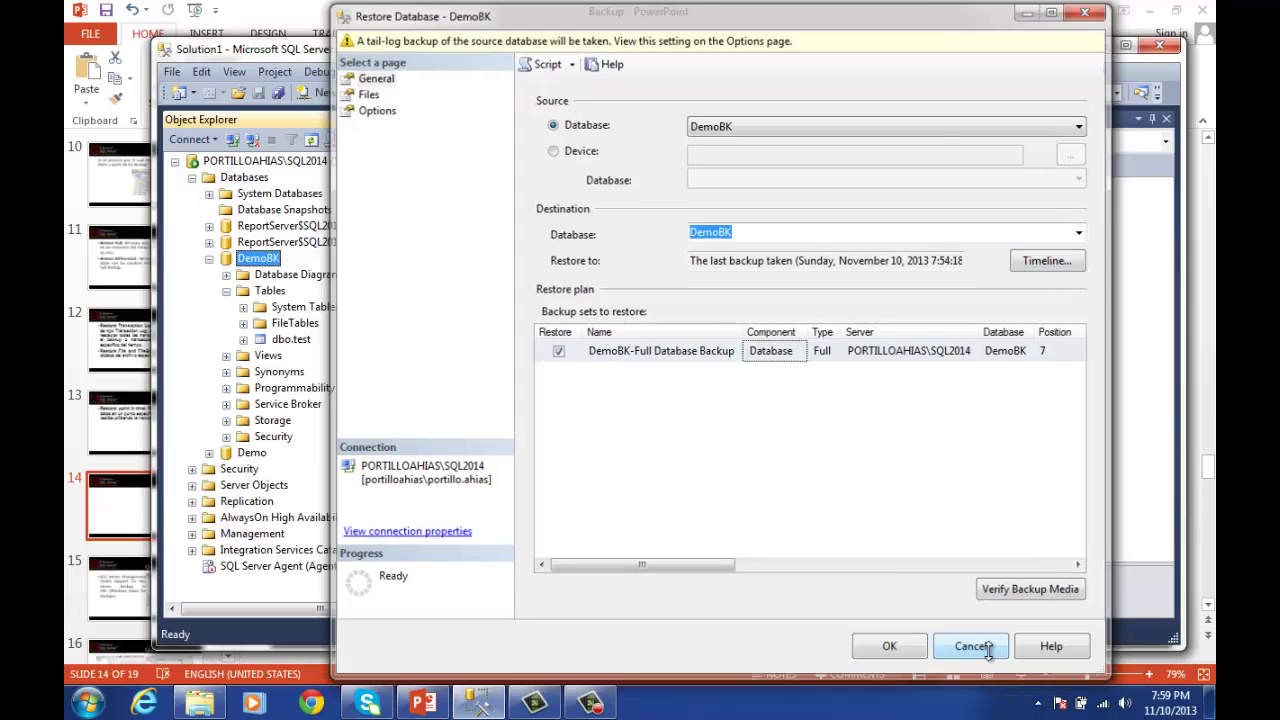
left_click(972, 646)
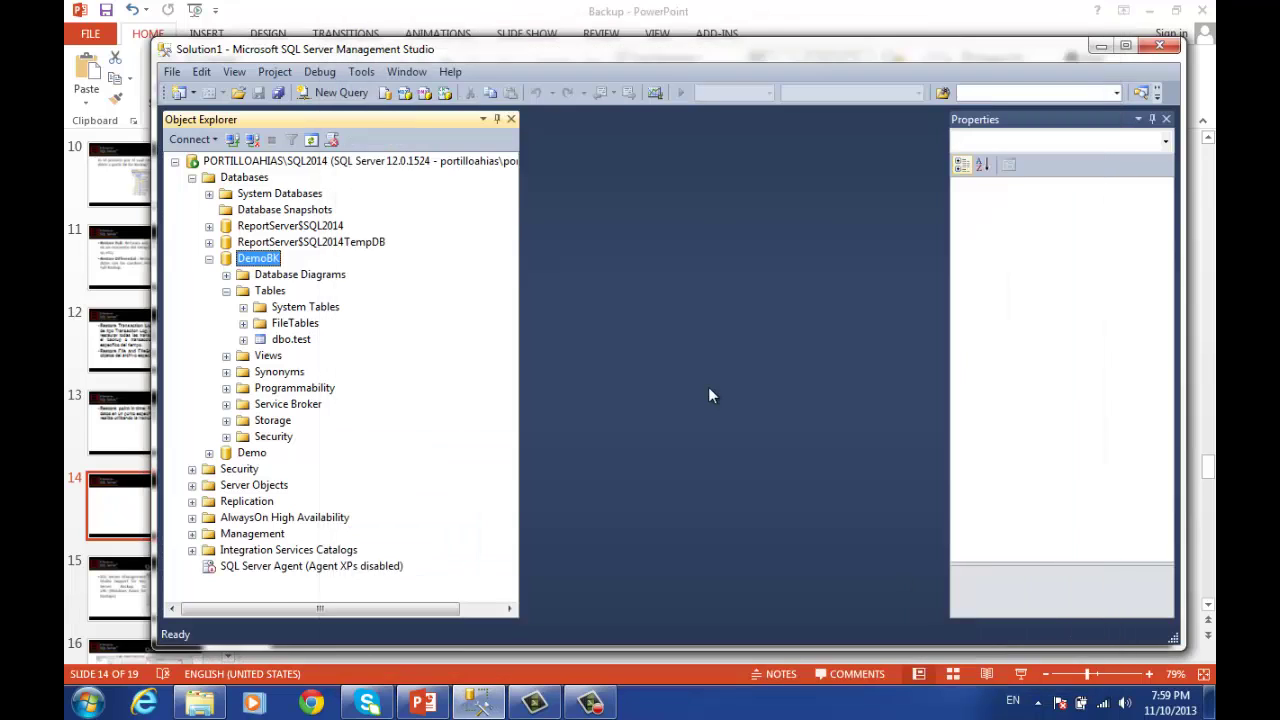
Step: Stop the MSSQL$SQL2014 service from Management Studio, bringing up the C: drive in Windows Explorer while waiting for the confirmation
left_click(341, 163)
right_click(341, 168)
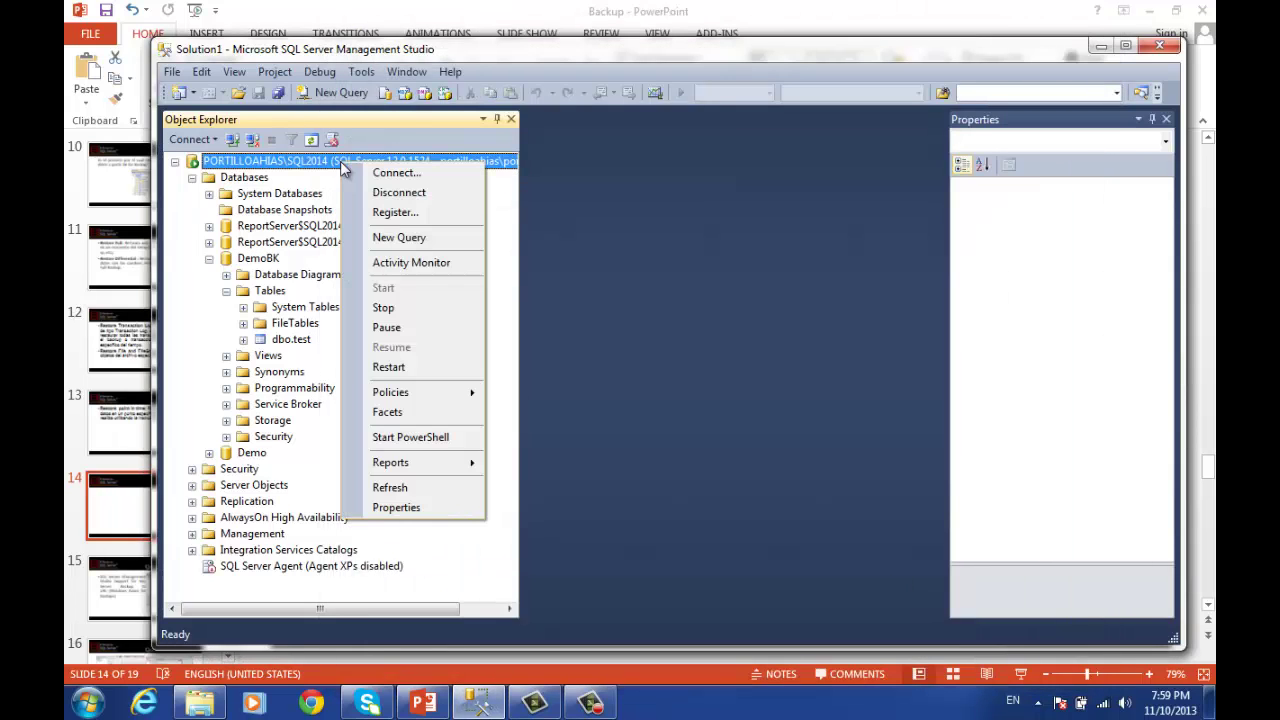
left_click(417, 307)
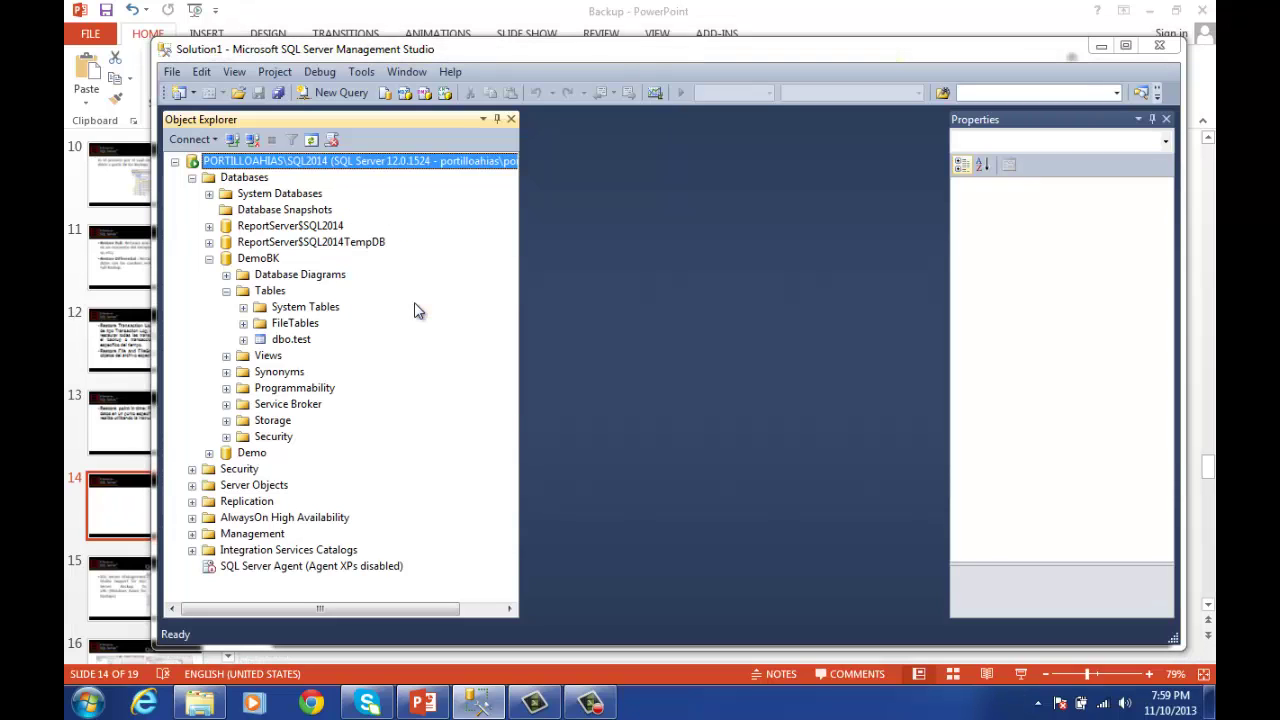
left_click(200, 703)
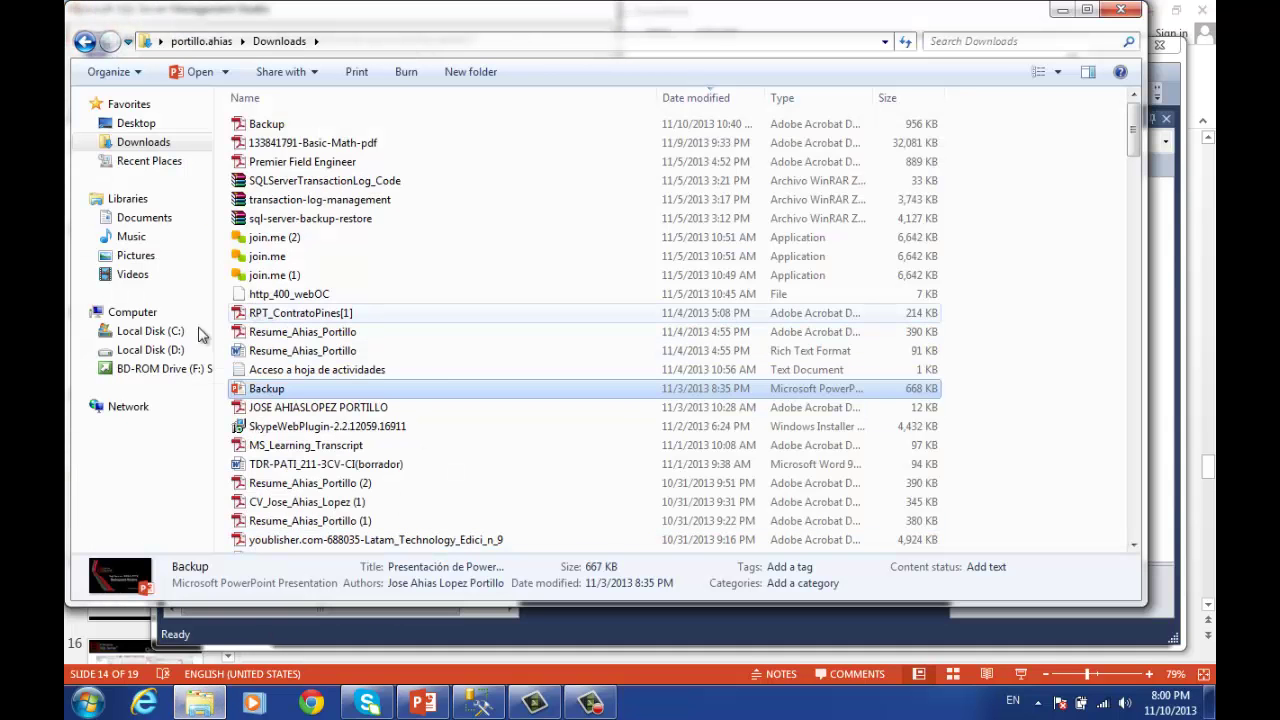
left_click(165, 331)
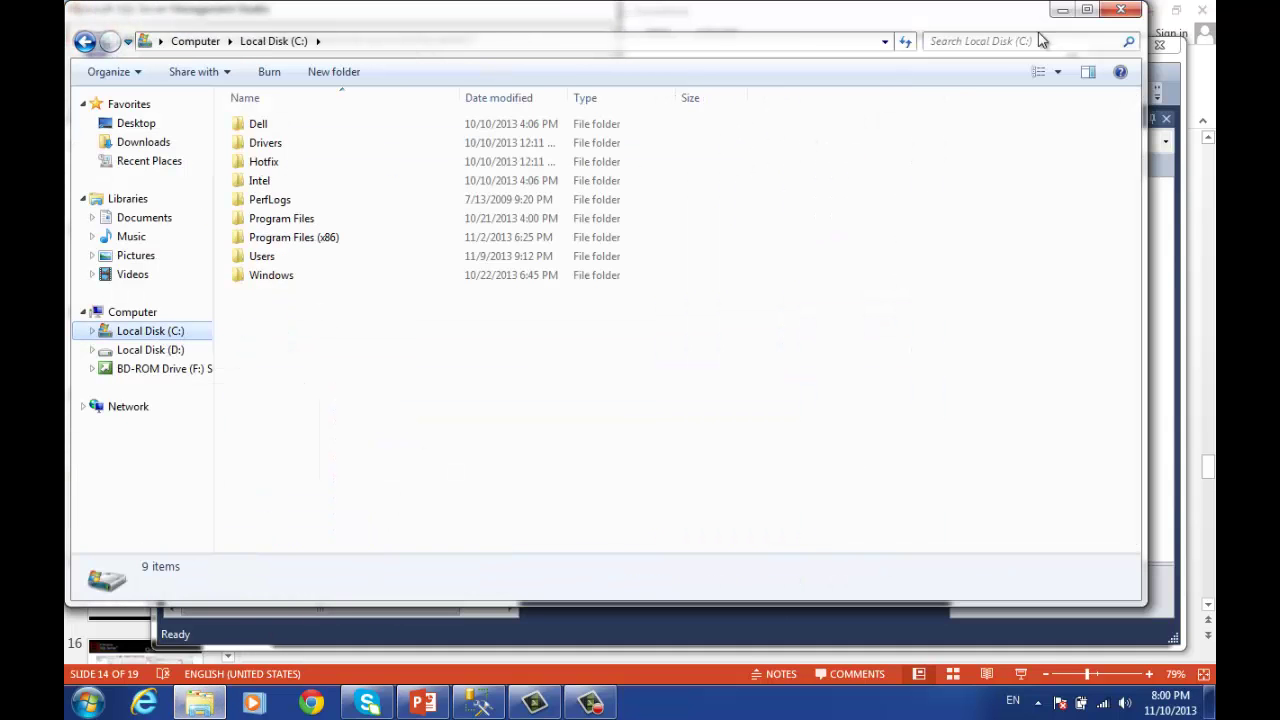
left_click(1062, 10)
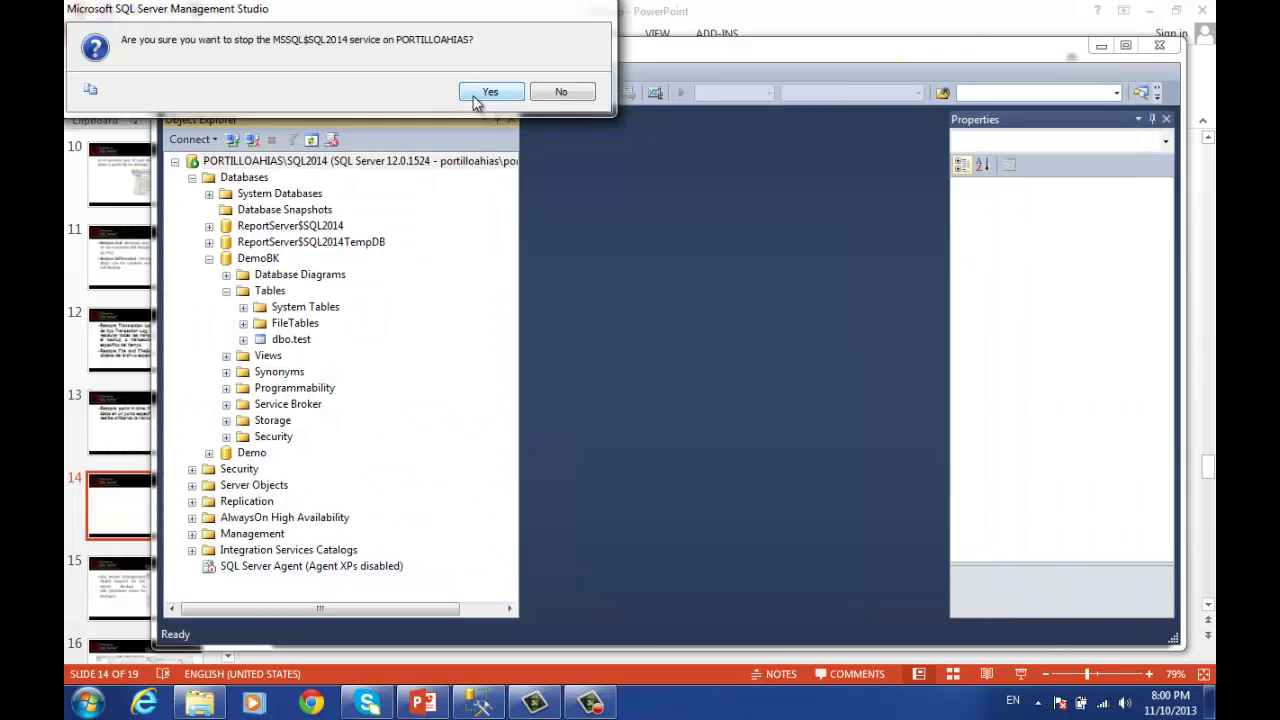
left_click(485, 93)
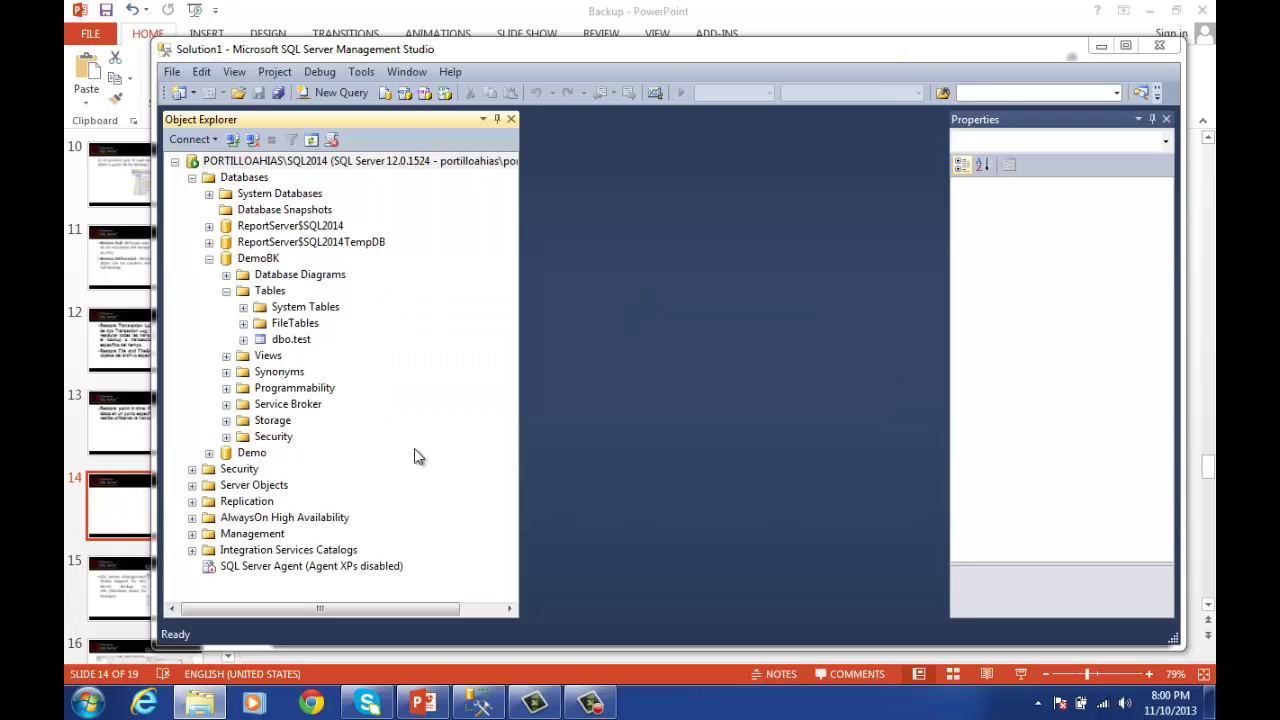
Step: In Windows Explorer, open the instance's data folder C:\Program Files\Microsoft SQL Server\MSSQL12.SQL2014\MSSQL\DATA
left_click(199, 703)
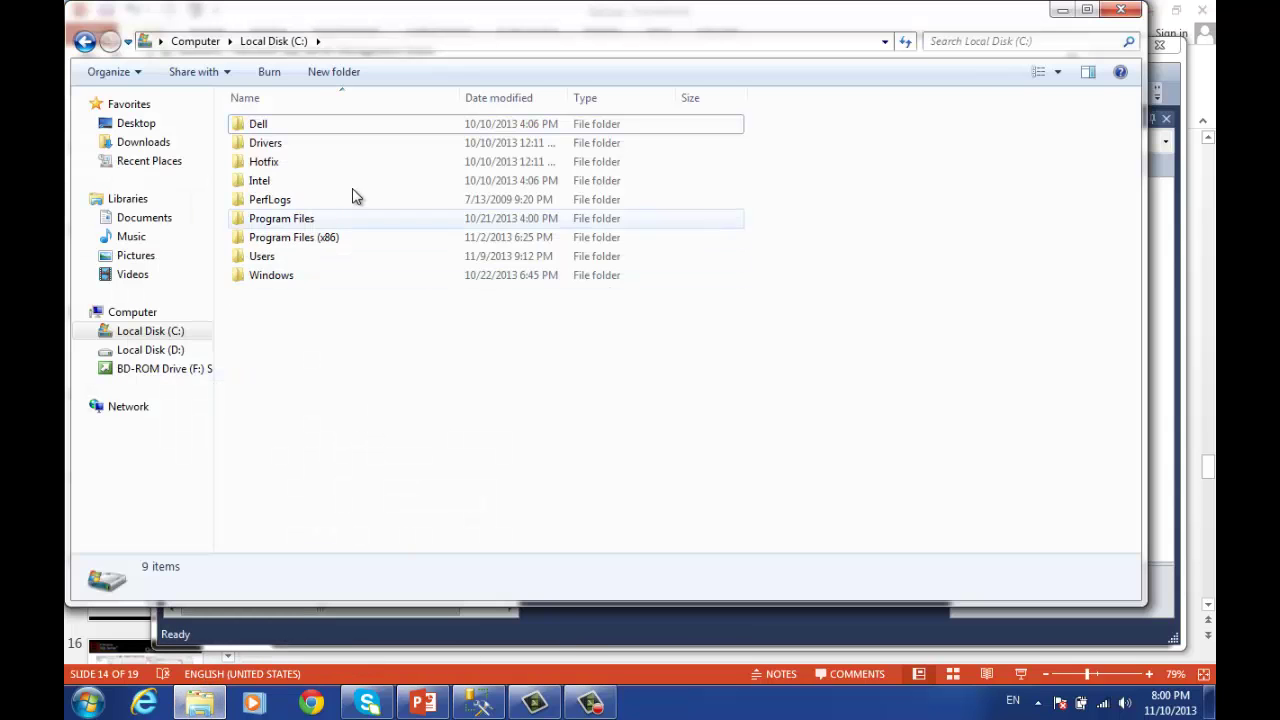
double_click(314, 219)
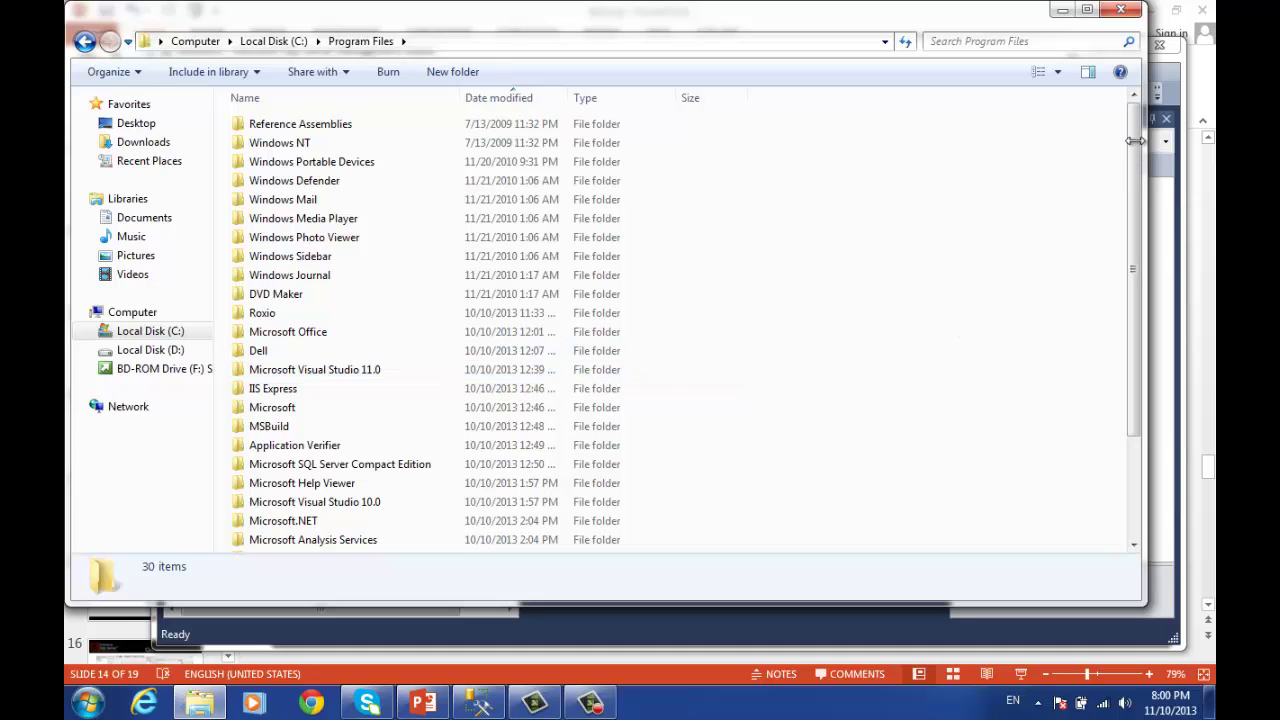
scroll(1133, 200, "down", 2)
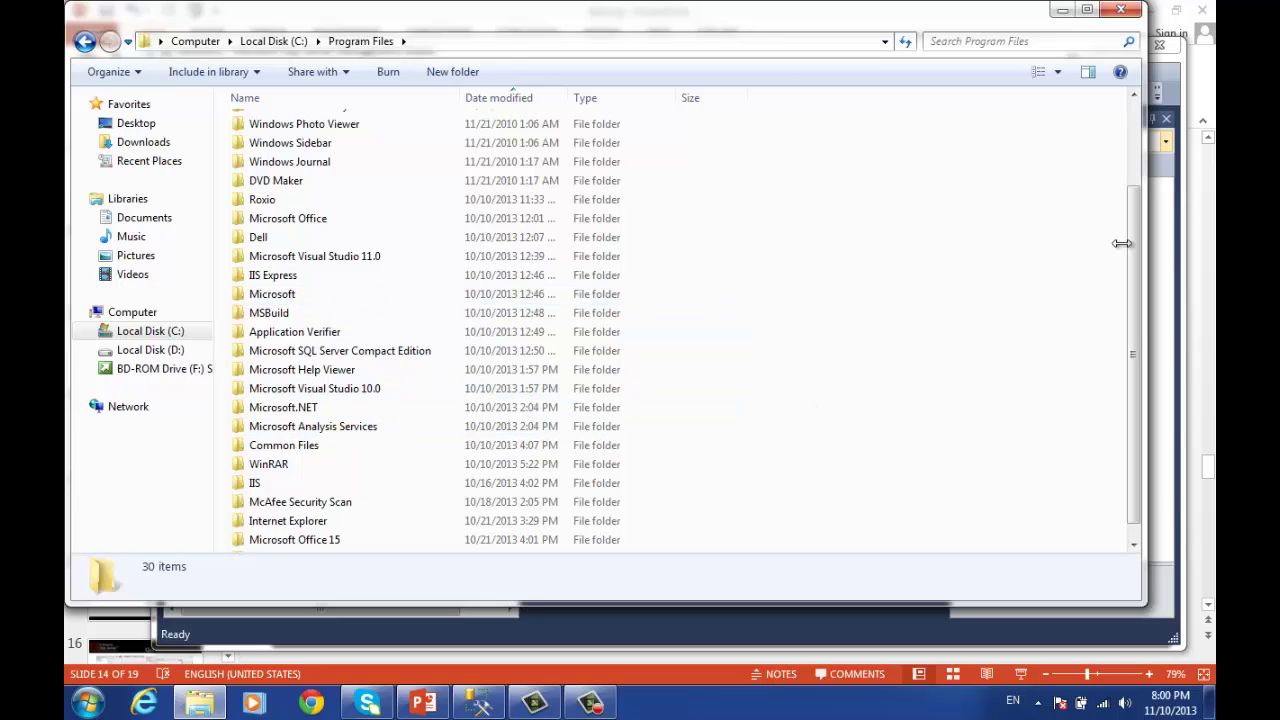
left_click_drag(1134, 212, 1133, 305)
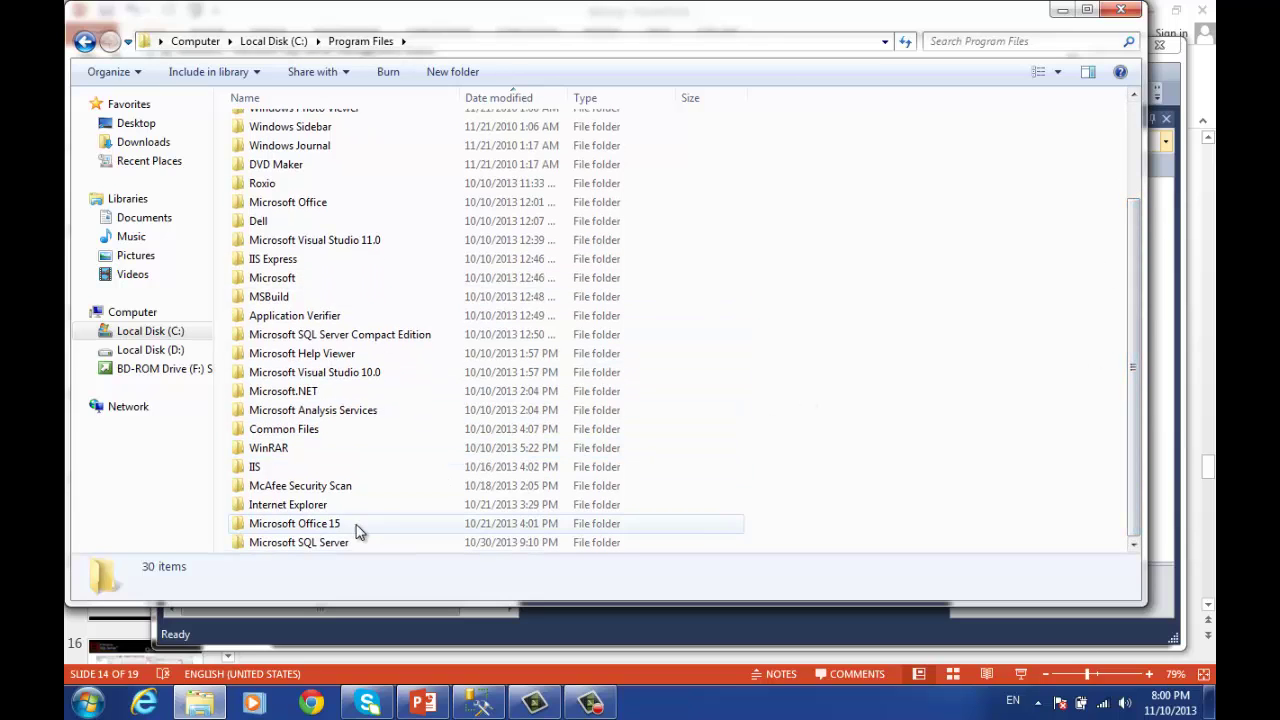
double_click(323, 545)
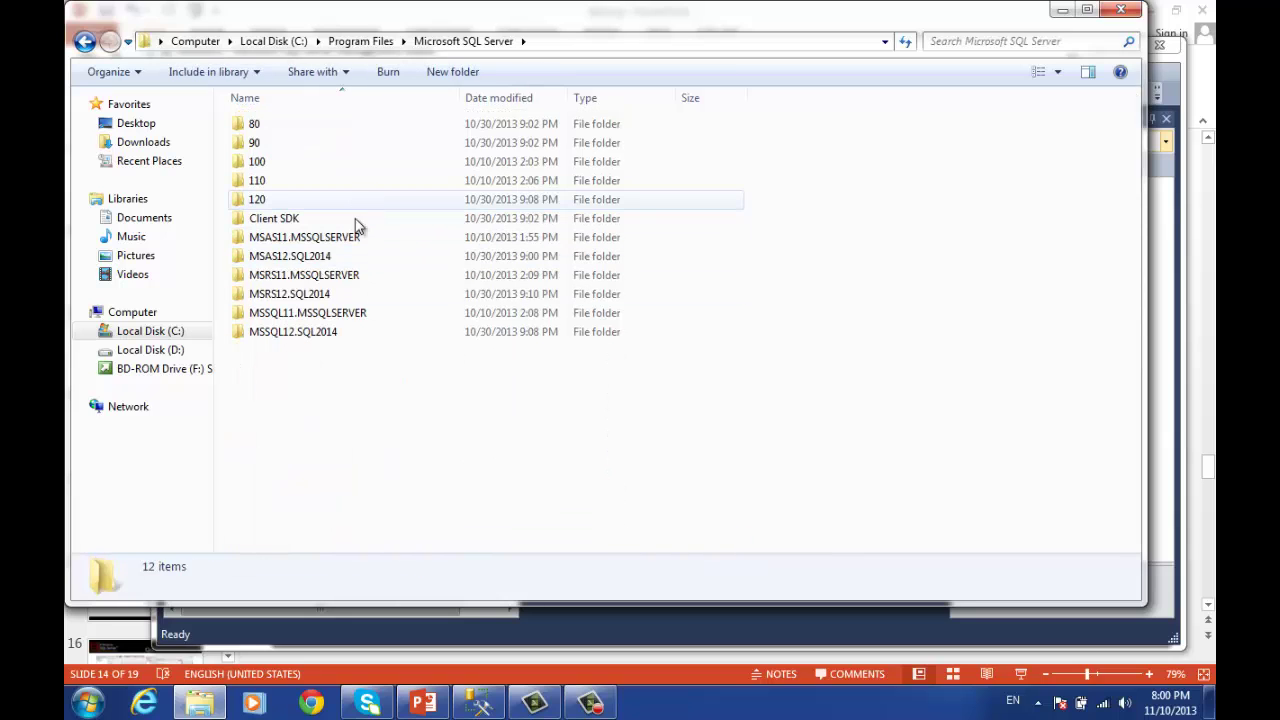
left_click(323, 335)
double_click(323, 335)
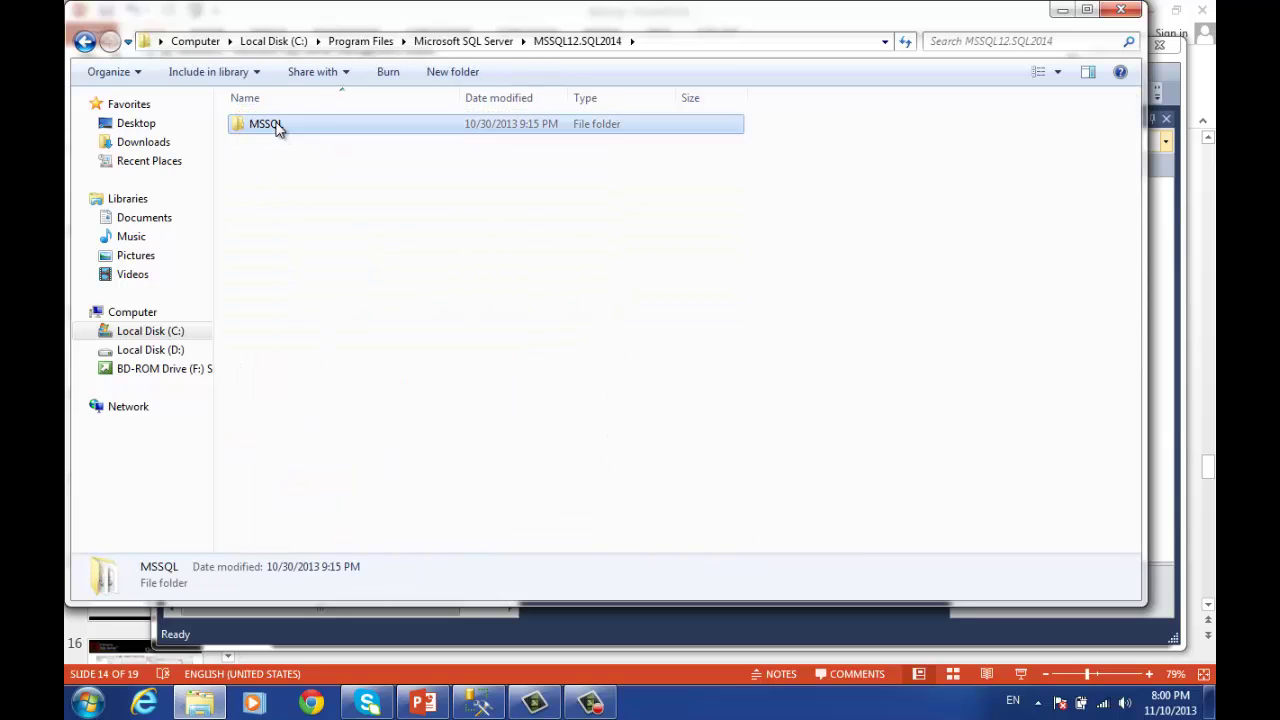
double_click(277, 125)
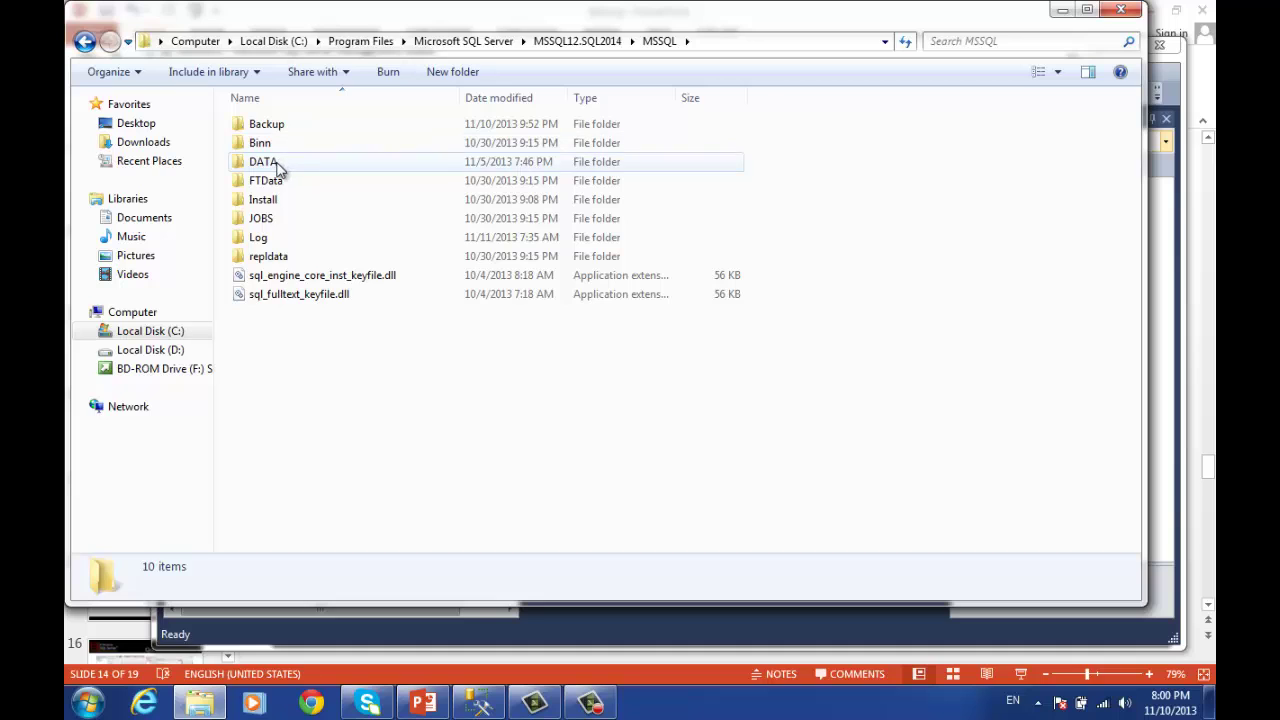
double_click(277, 163)
Step: Delete the Demo primary data file from the DATA folder with administrator permission, and return to Management Studio
left_click(287, 125)
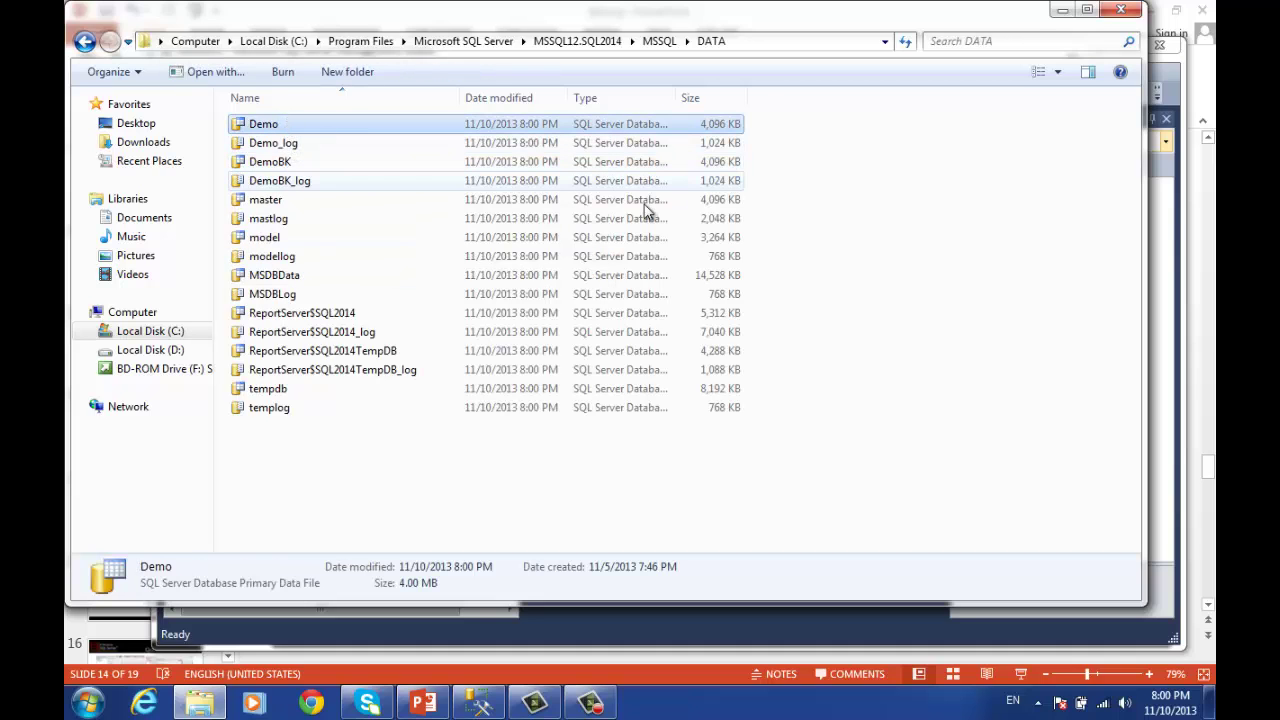
key("Delete")
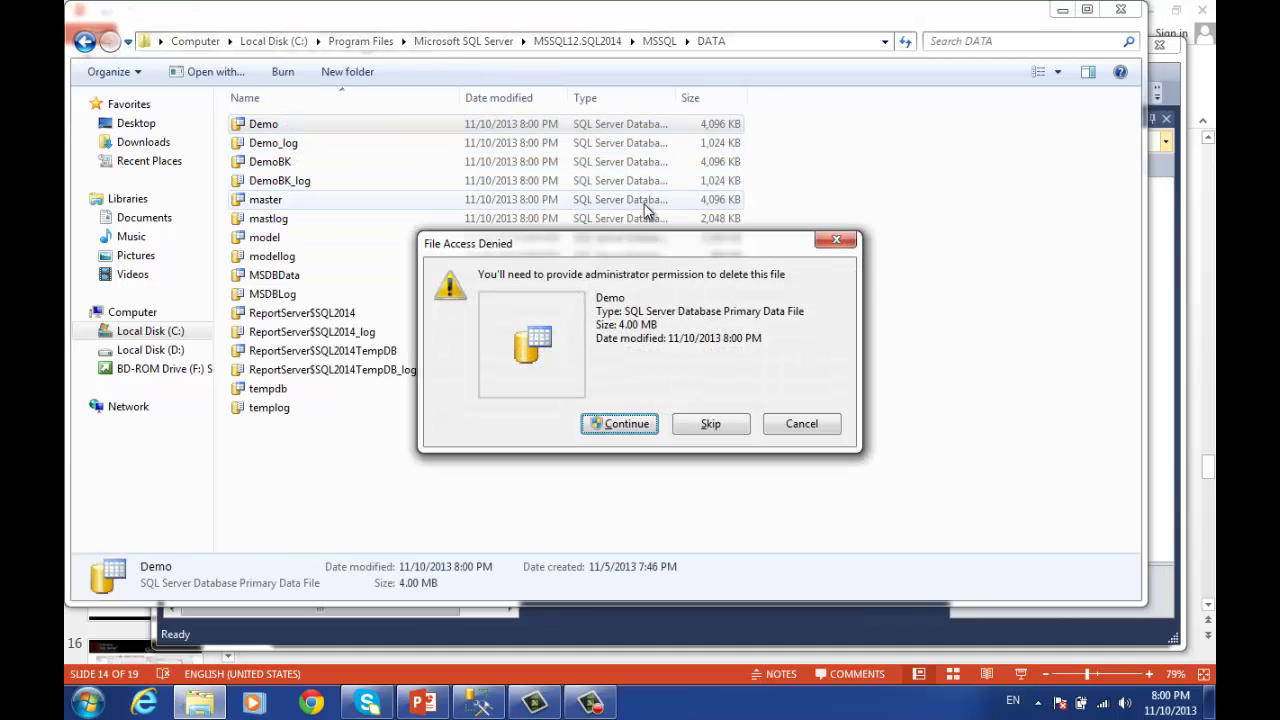
key("Escape")
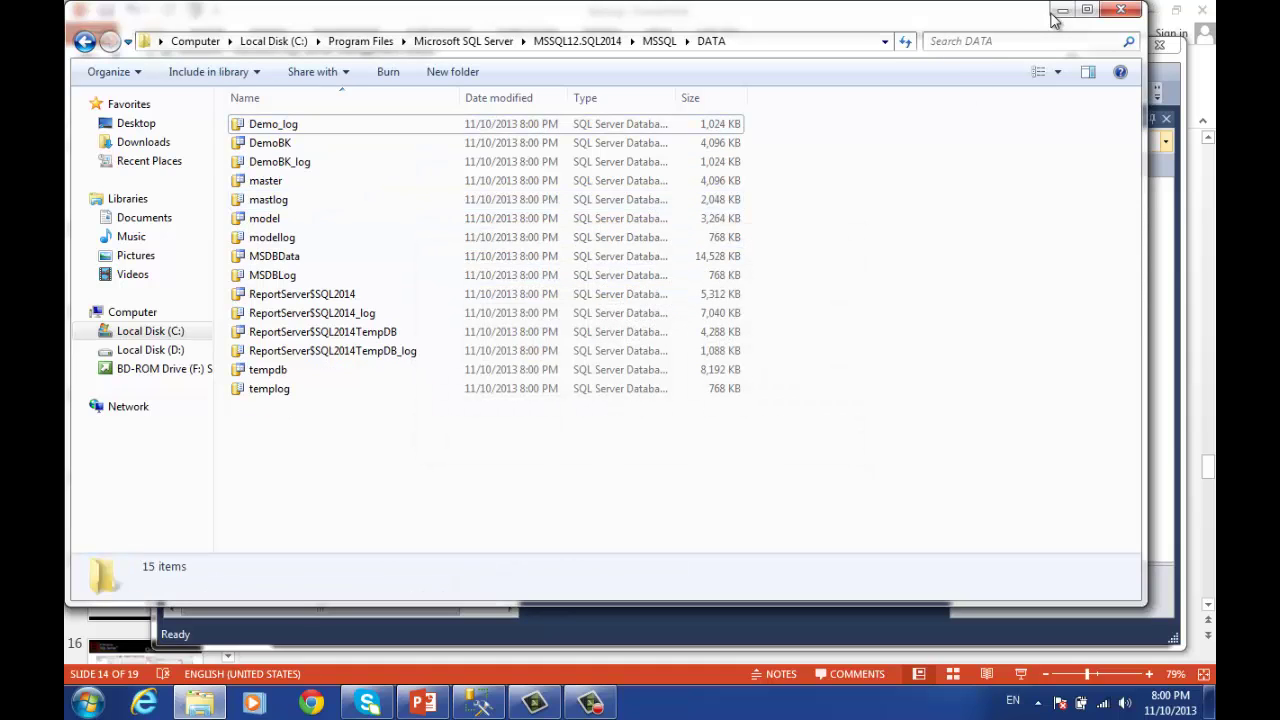
left_click(1062, 10)
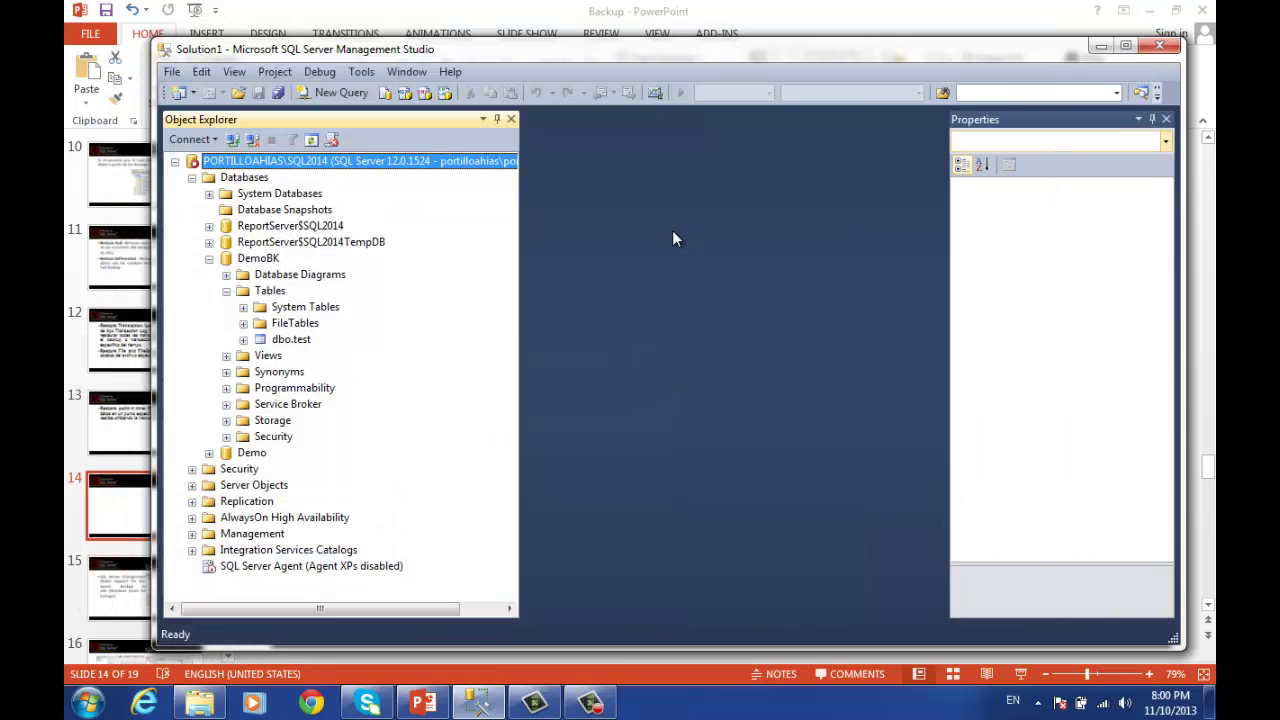
Step: Start the MSSQL$SQL2014 service and refresh the instance's Databases list
right_click(362, 168)
left_click(423, 287)
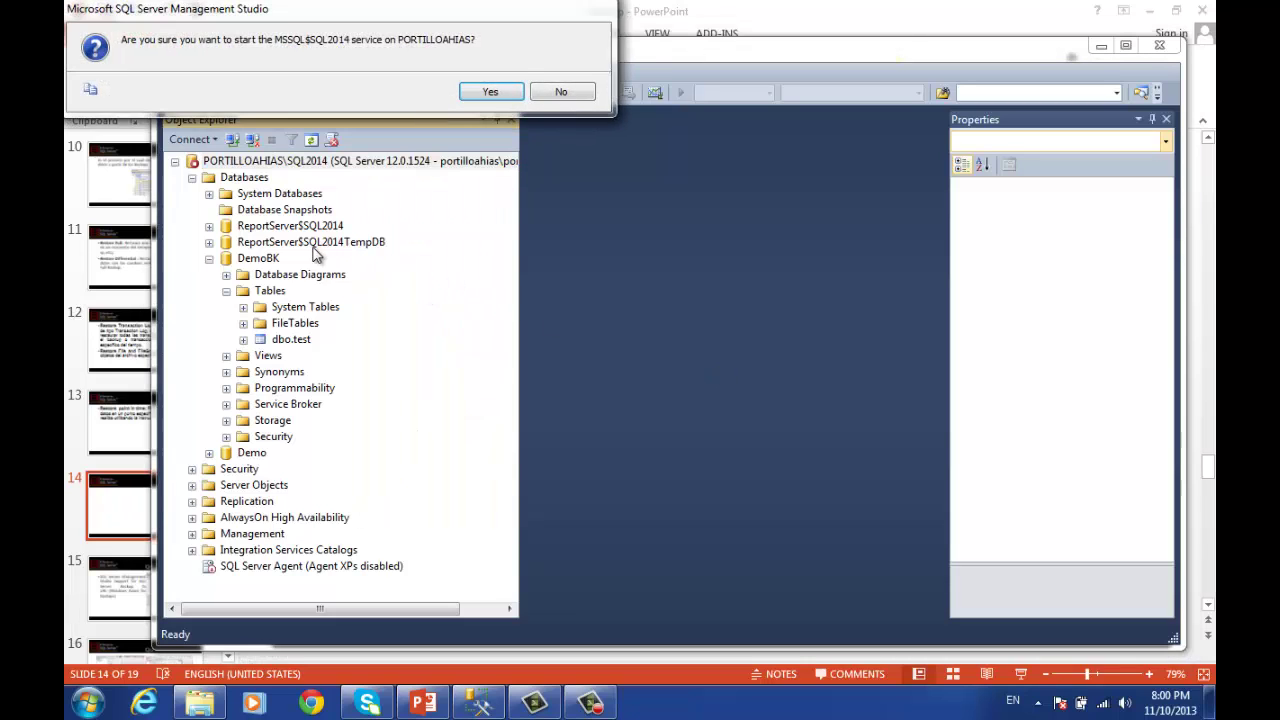
left_click(497, 92)
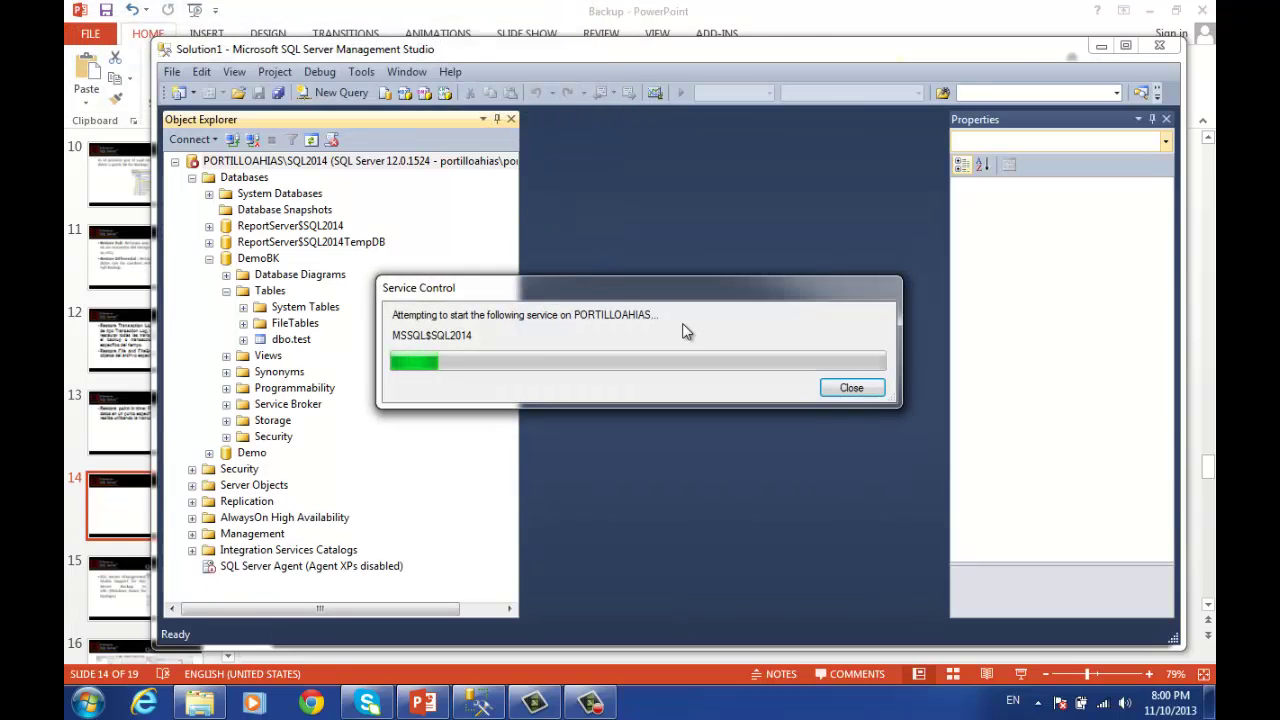
left_click(252, 180)
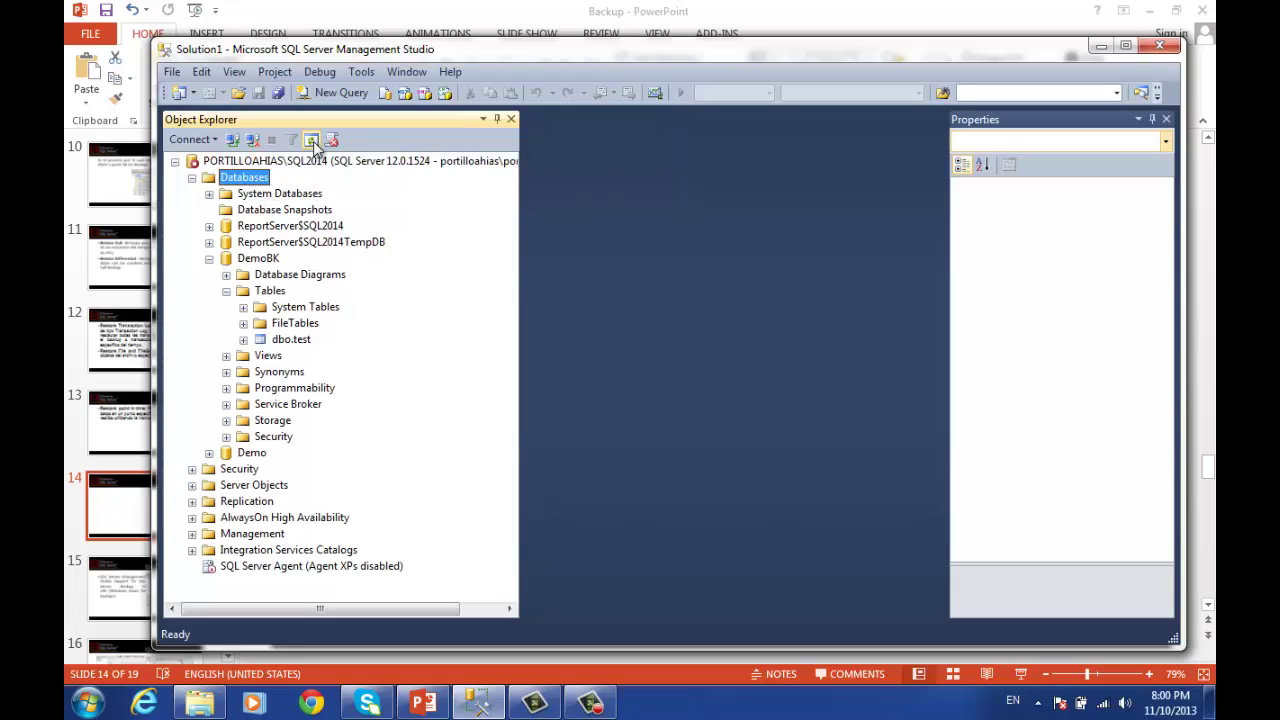
left_click(311, 139)
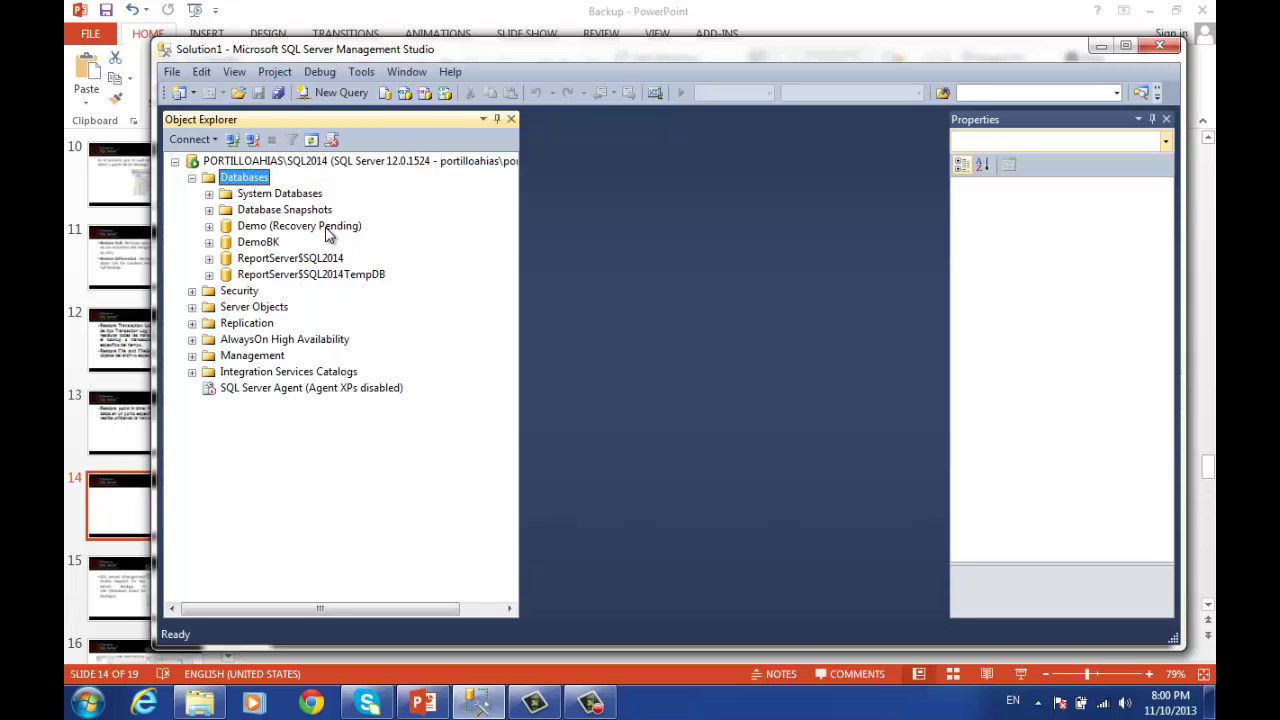
Step: Stop the MSSQL$SQL2014 service once more to release the DemoBK database files
left_click(199, 703)
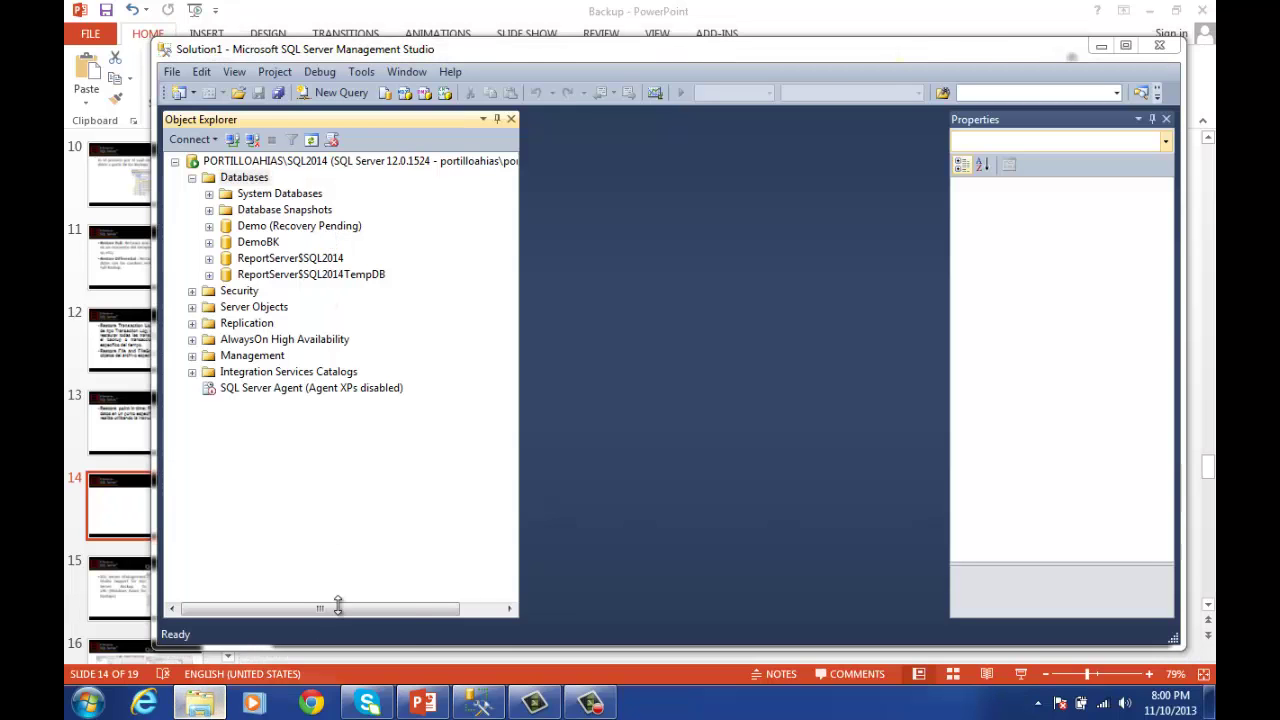
left_click(198, 705)
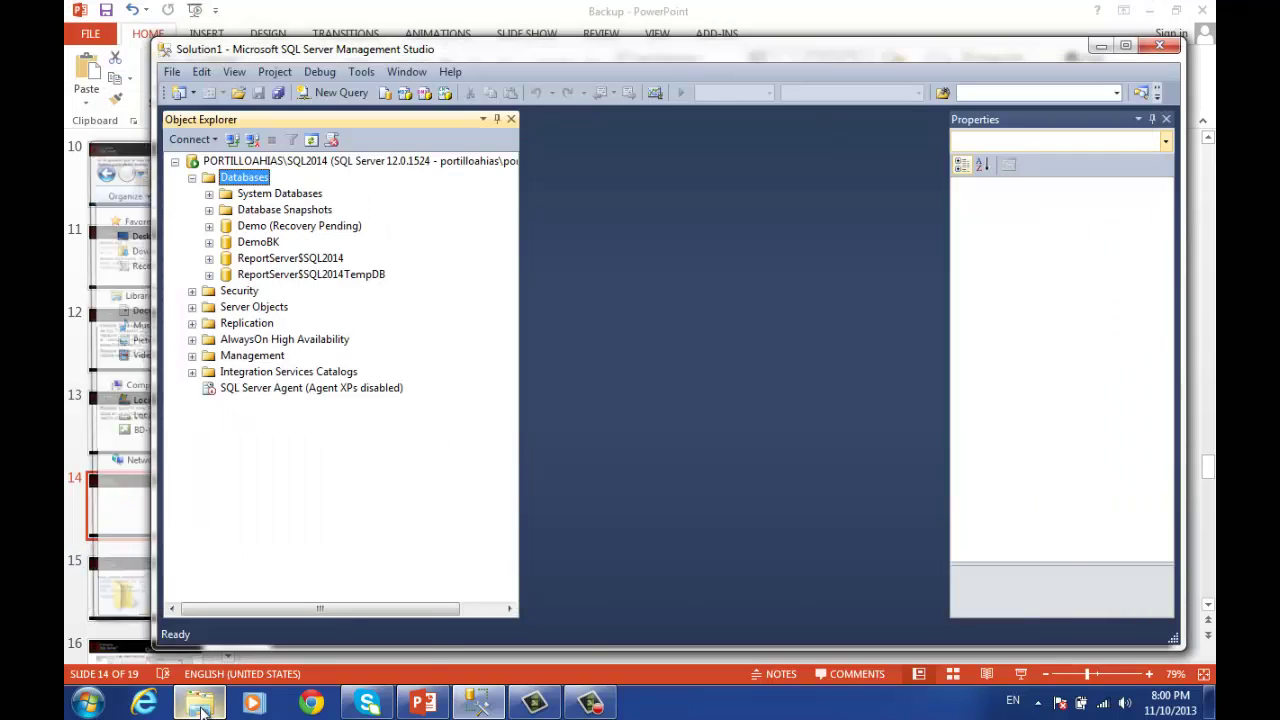
right_click(298, 166)
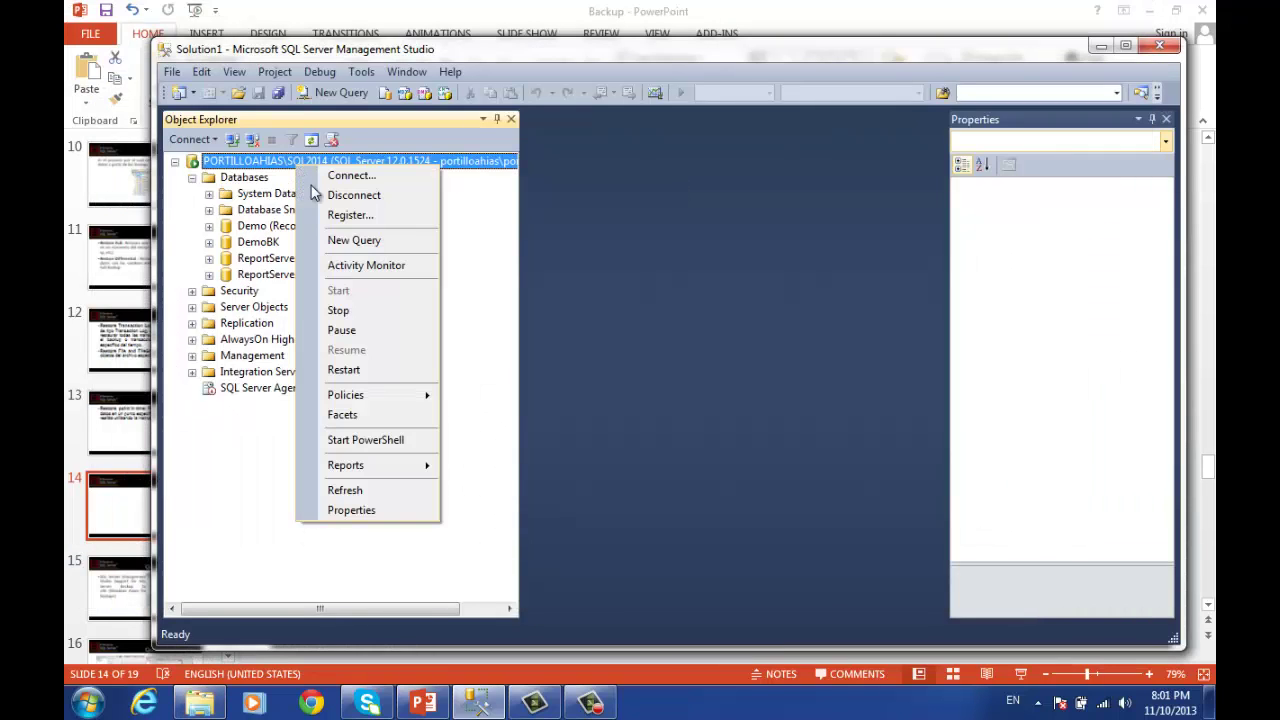
left_click(353, 313)
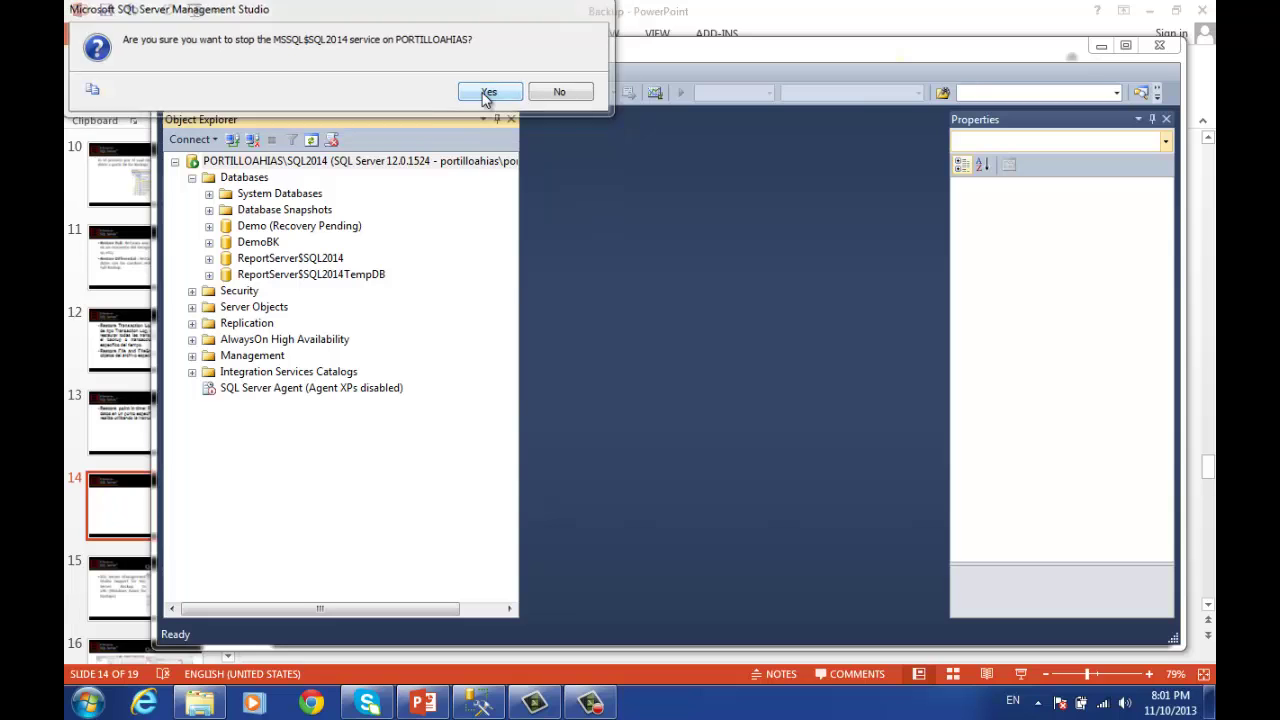
left_click(488, 92)
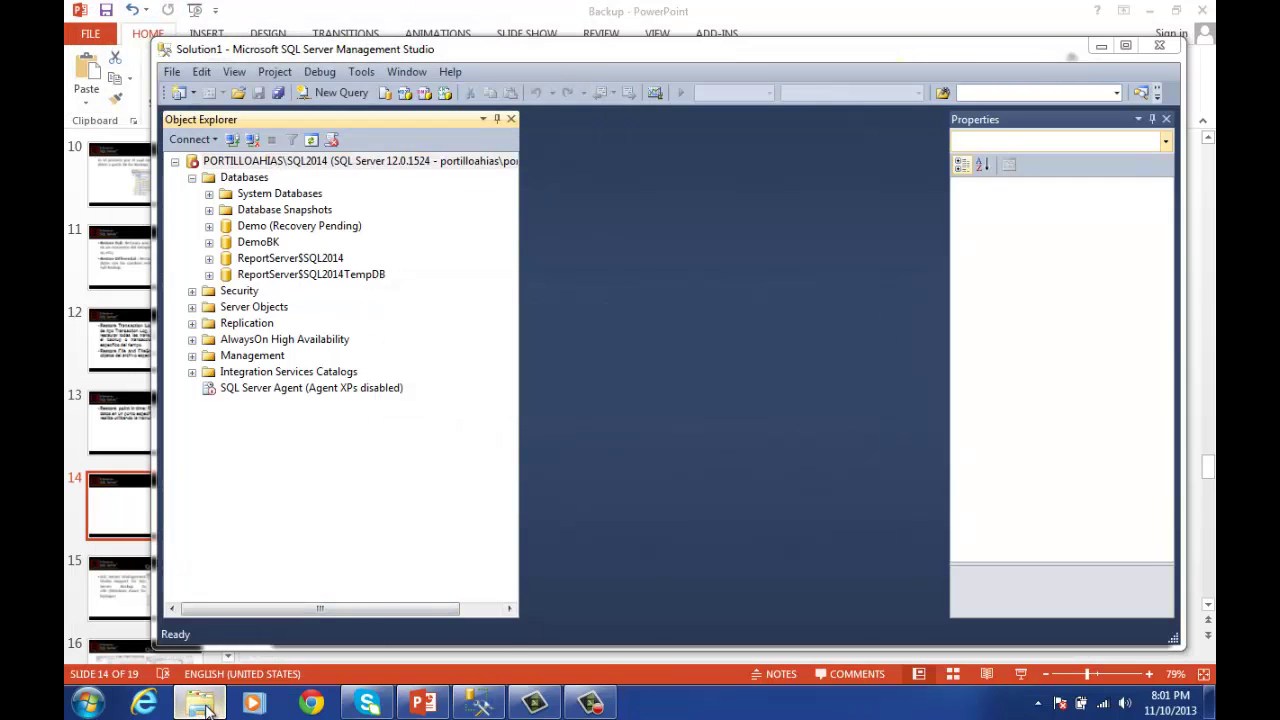
Step: Delete the DemoBK primary data file from the DATA folder with administrator permission, and switch back to Management Studio
left_click(200, 704)
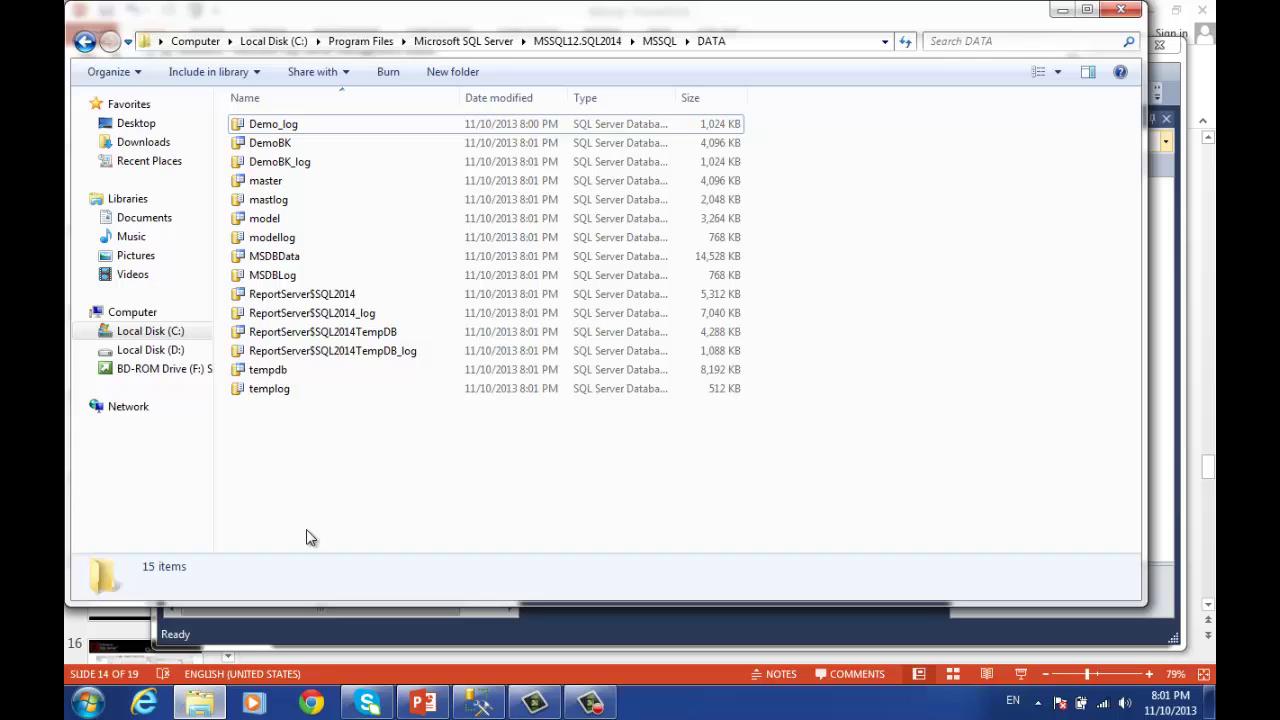
left_click(287, 145)
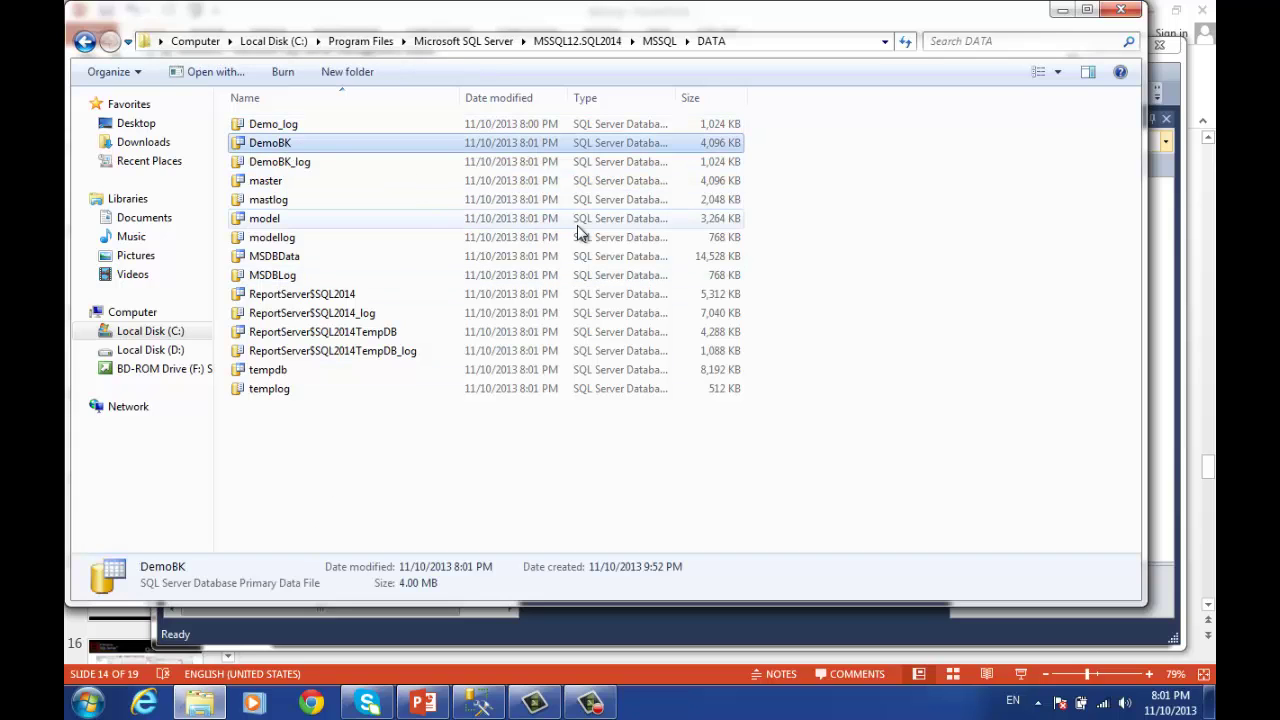
key("Delete")
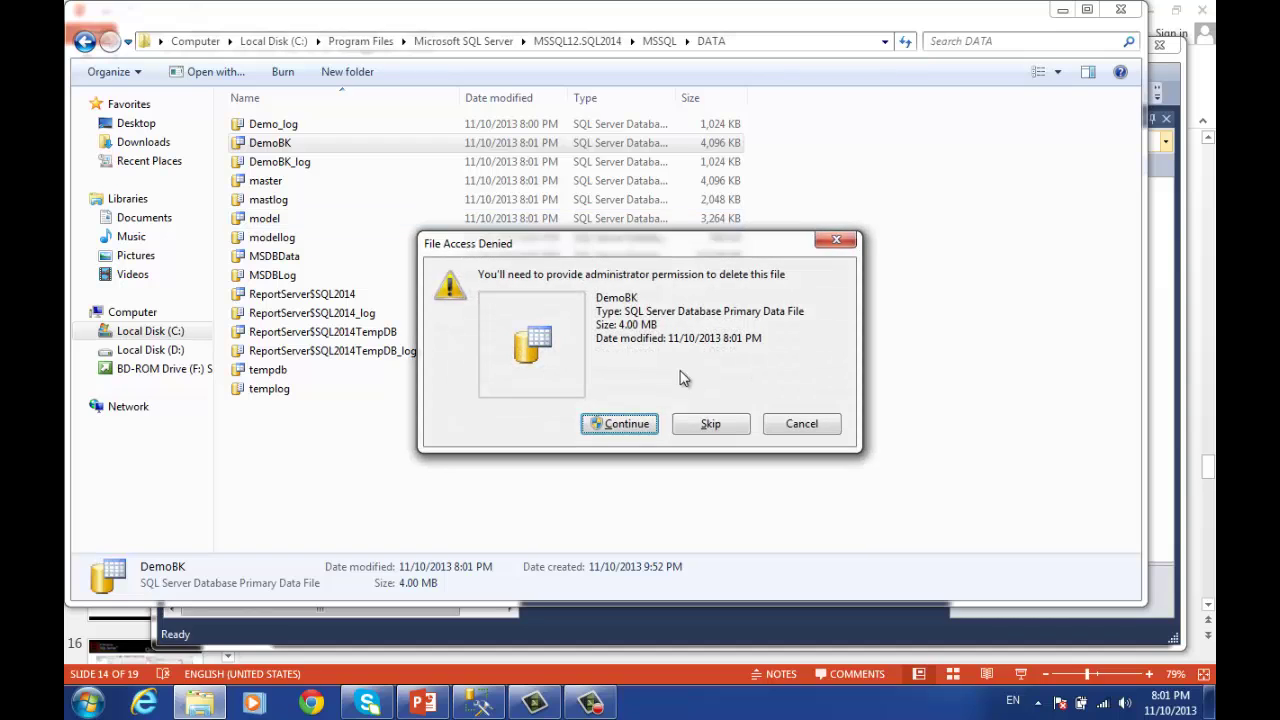
left_click(633, 428)
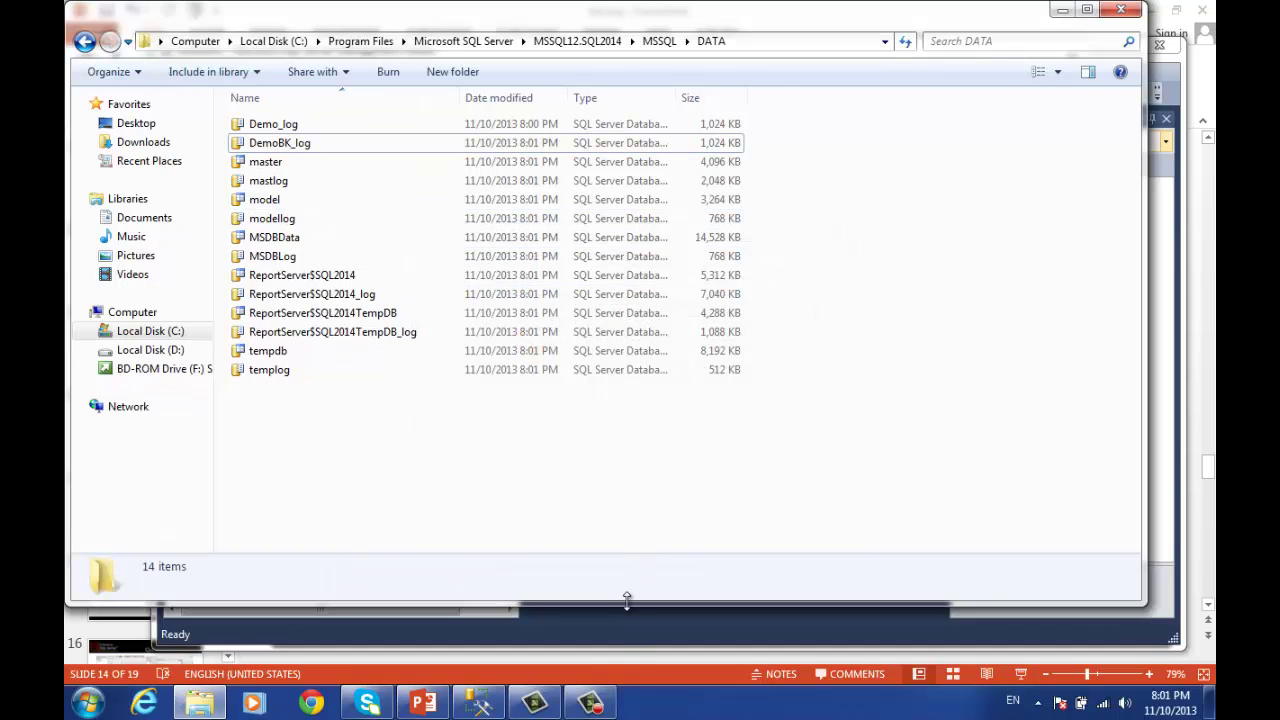
left_click(614, 640)
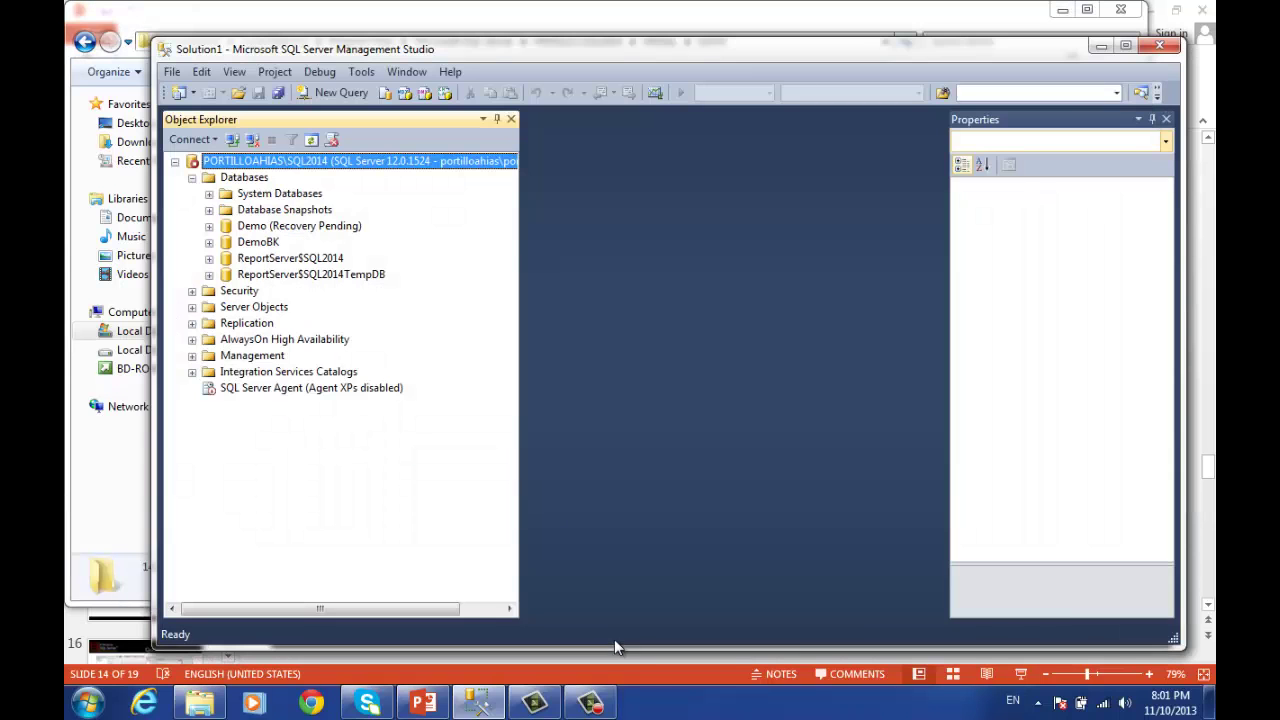
Step: Start the MSSQL$SQL2014 service again and refresh the server node to update the database states
right_click(260, 164)
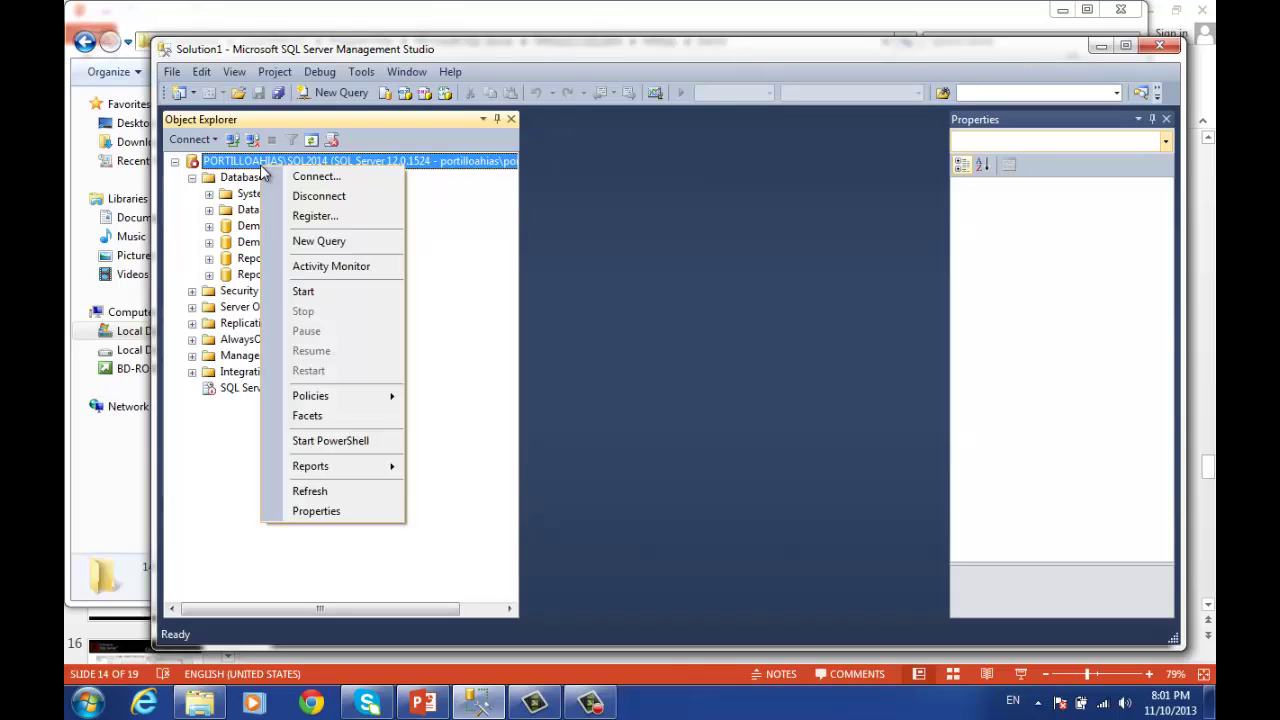
left_click(320, 290)
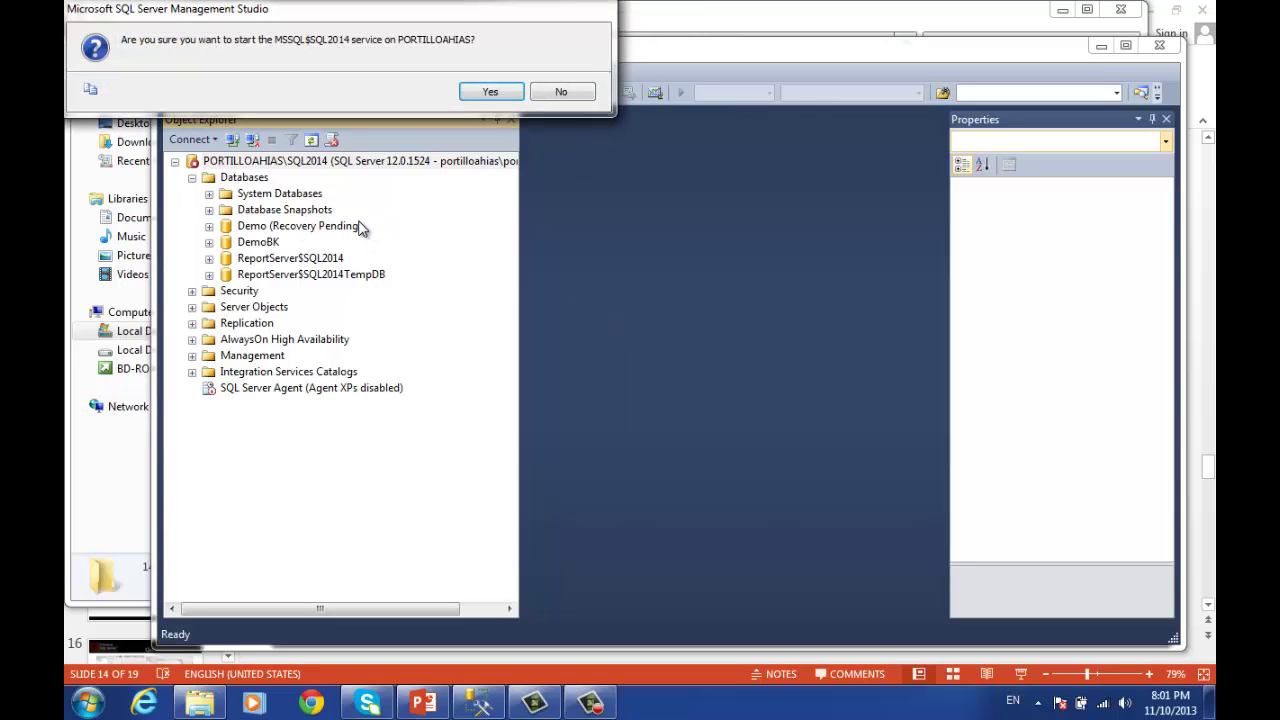
left_click(489, 92)
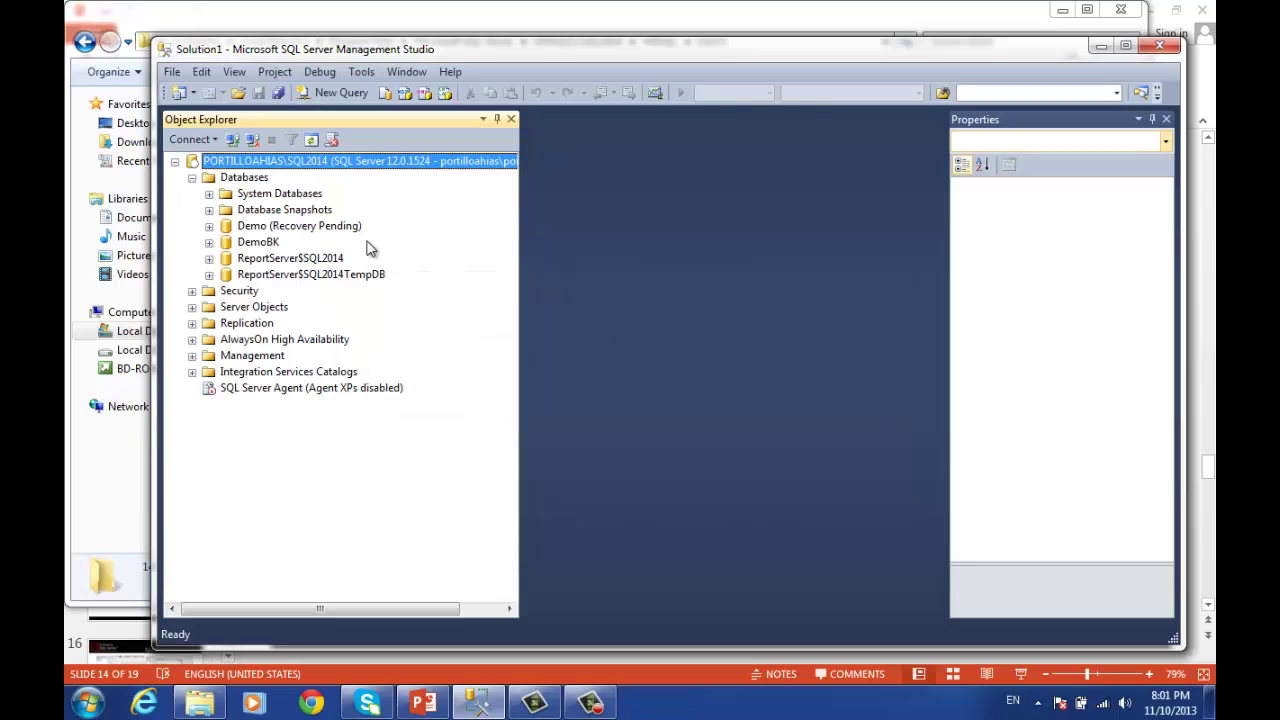
left_click(243, 178)
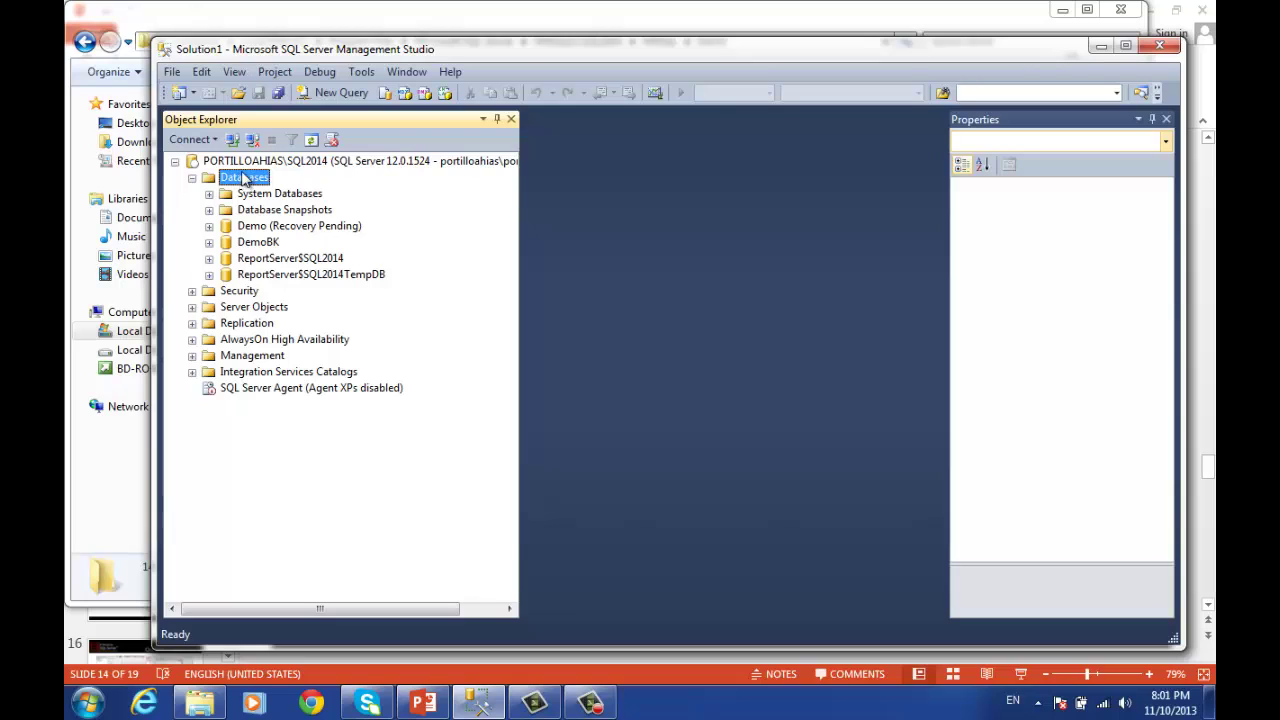
left_click(252, 162)
left_click(311, 141)
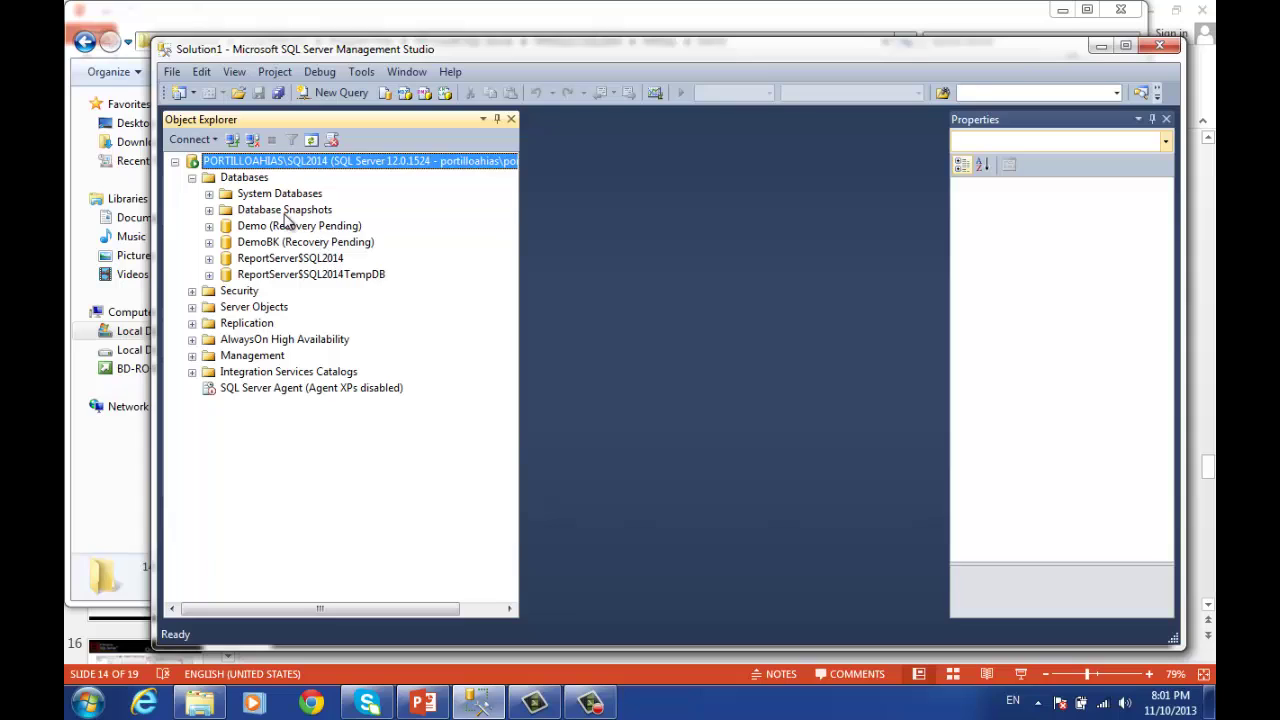
Step: Open the database restore dialog for DemoBK and select its full database backup set in the restore plan
left_click(345, 245)
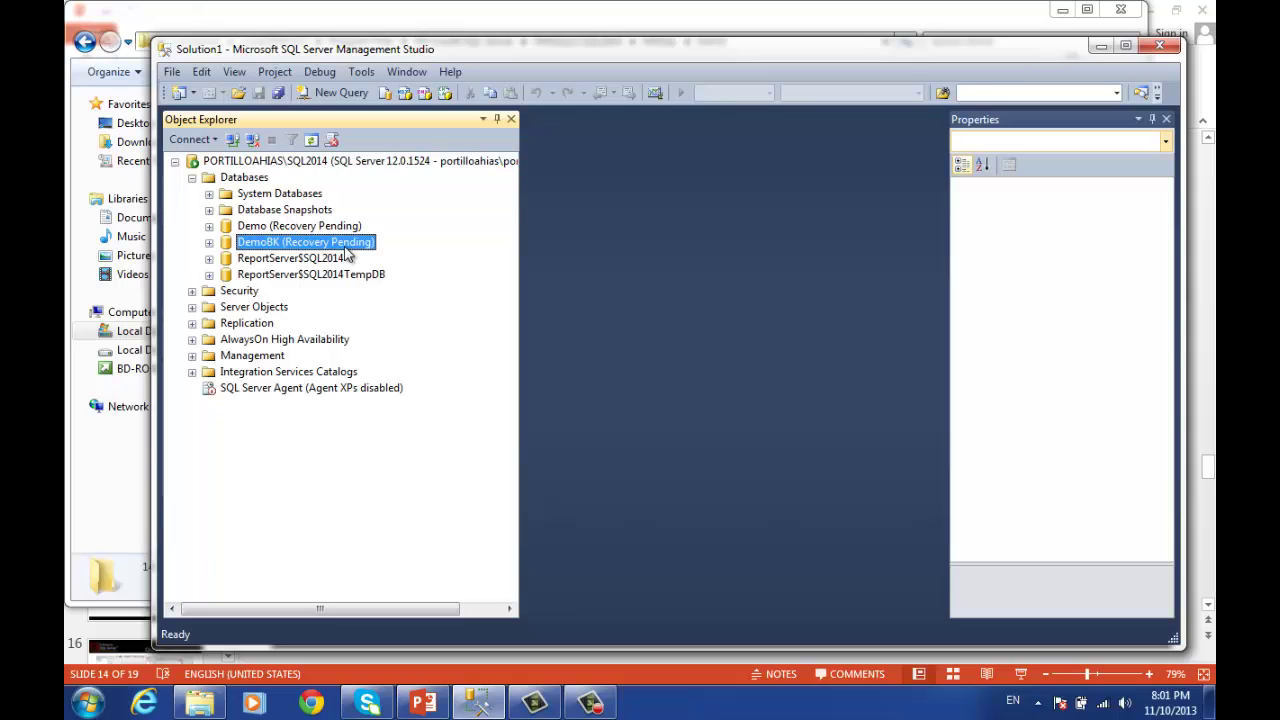
right_click(345, 246)
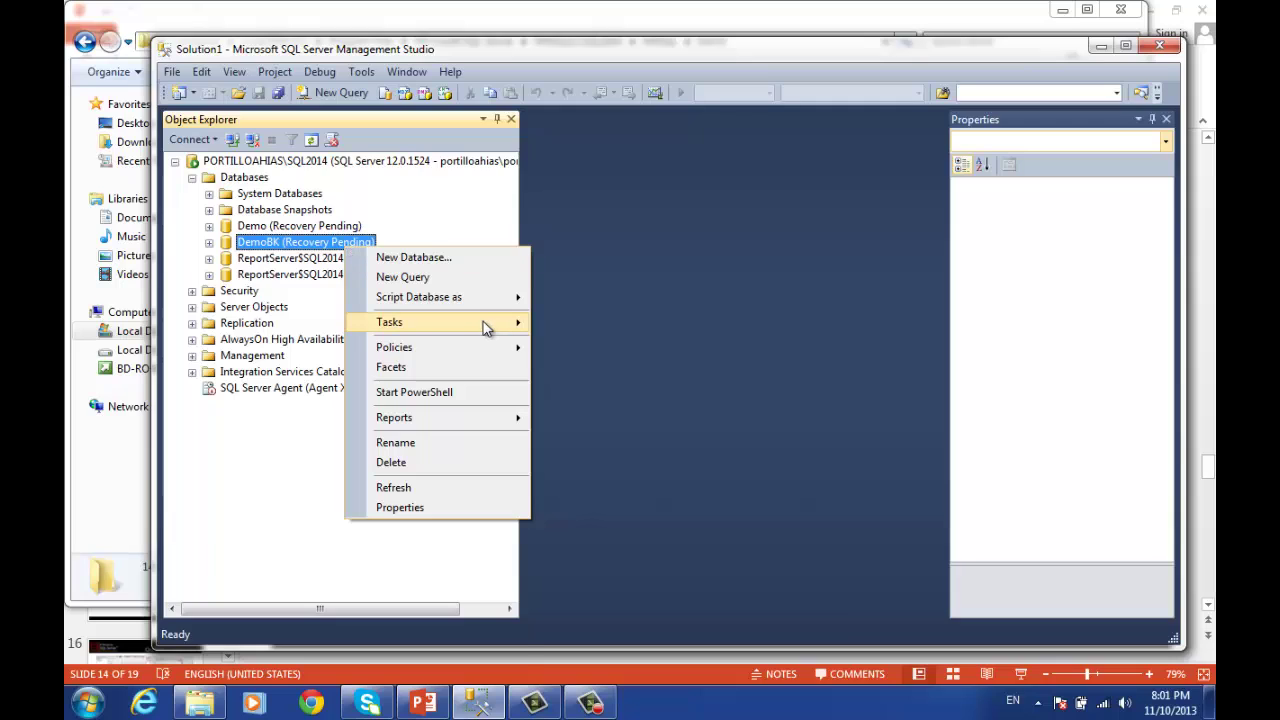
mouse_move(483, 328)
mouse_move(612, 367)
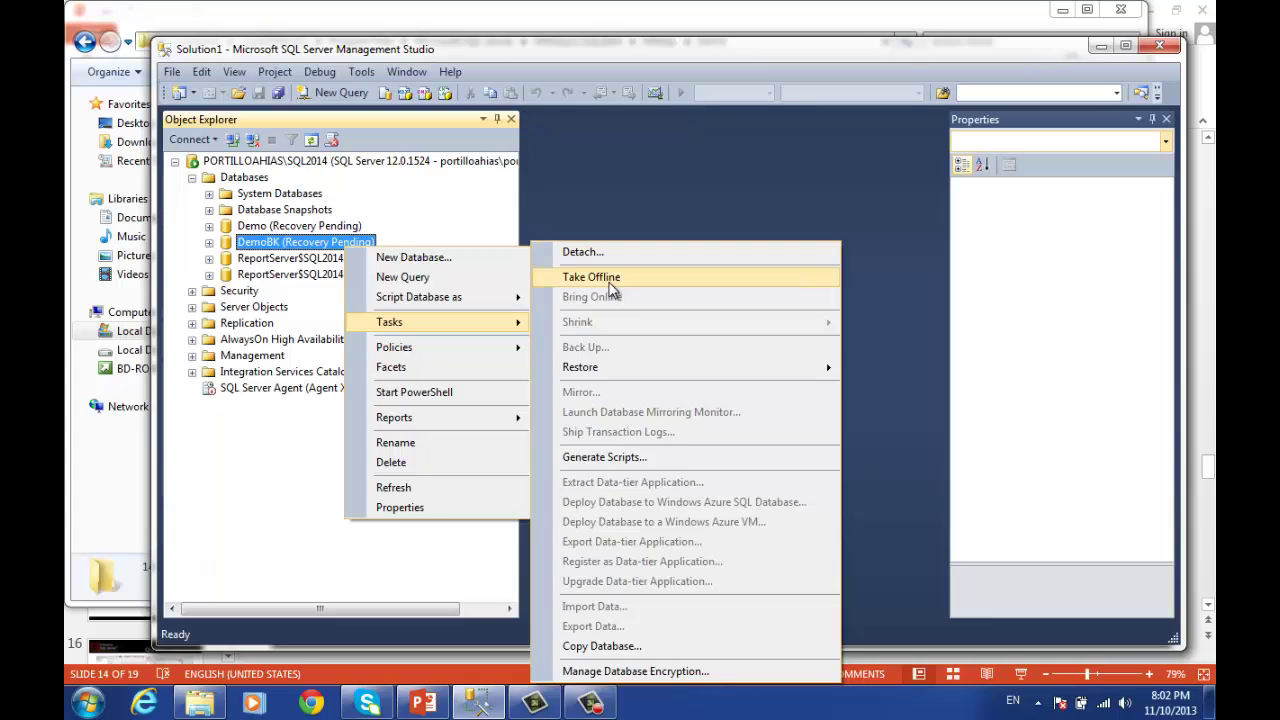
mouse_move(712, 383)
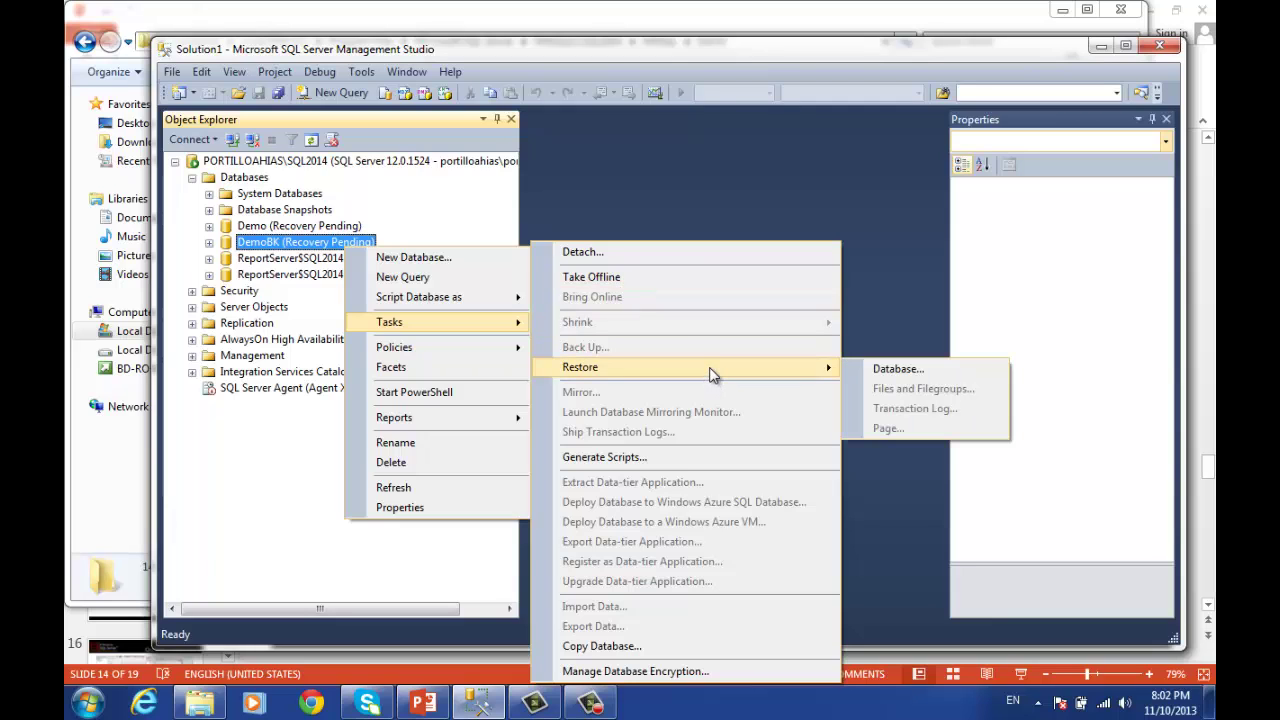
left_click(910, 373)
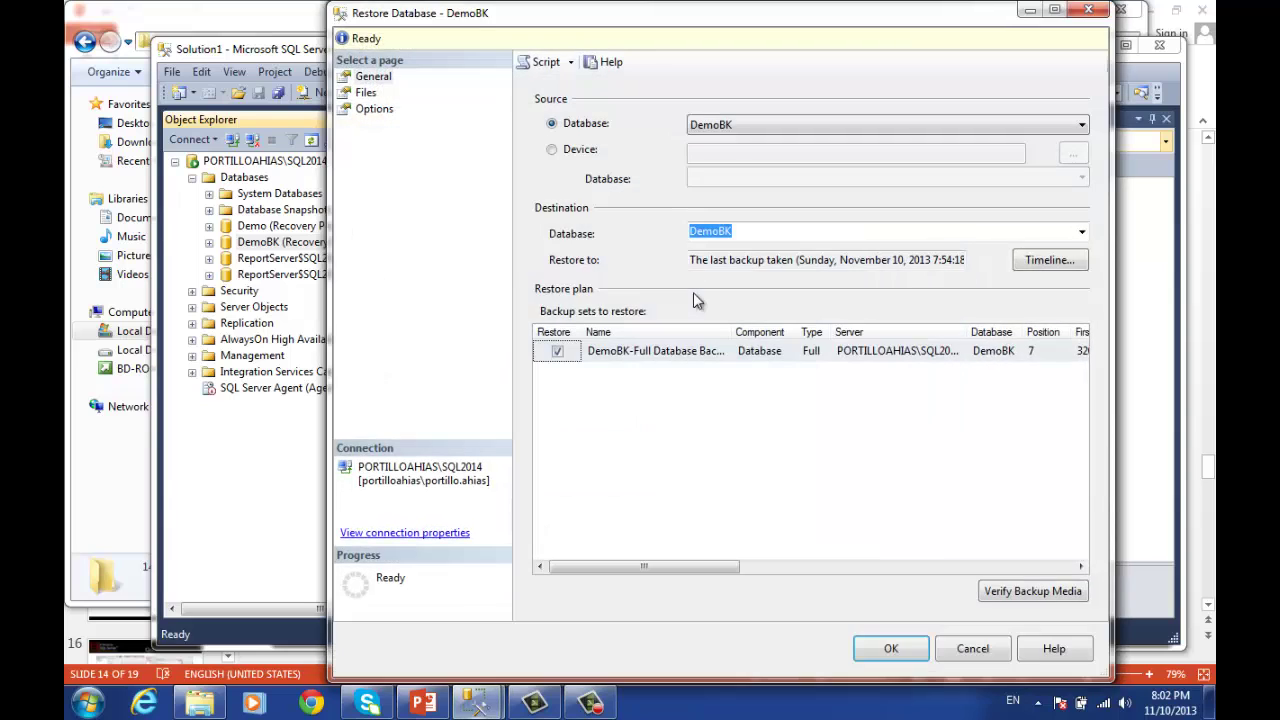
left_click(893, 353)
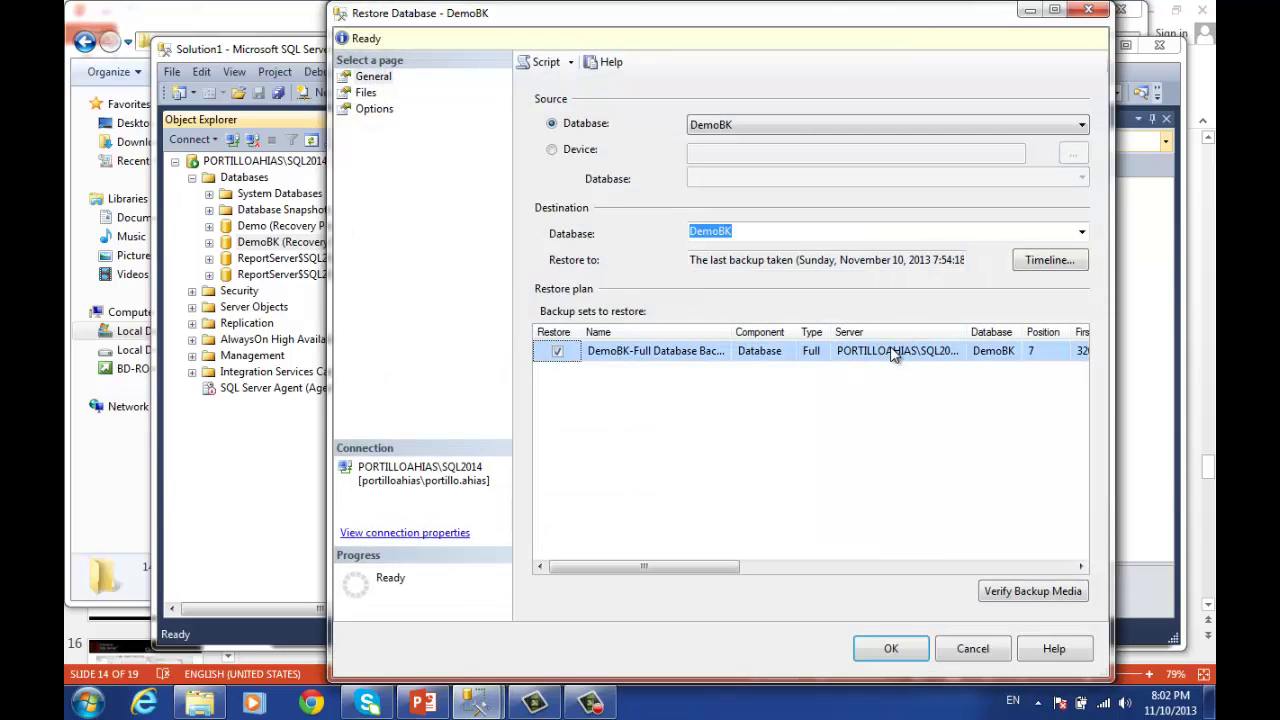
left_click(893, 353)
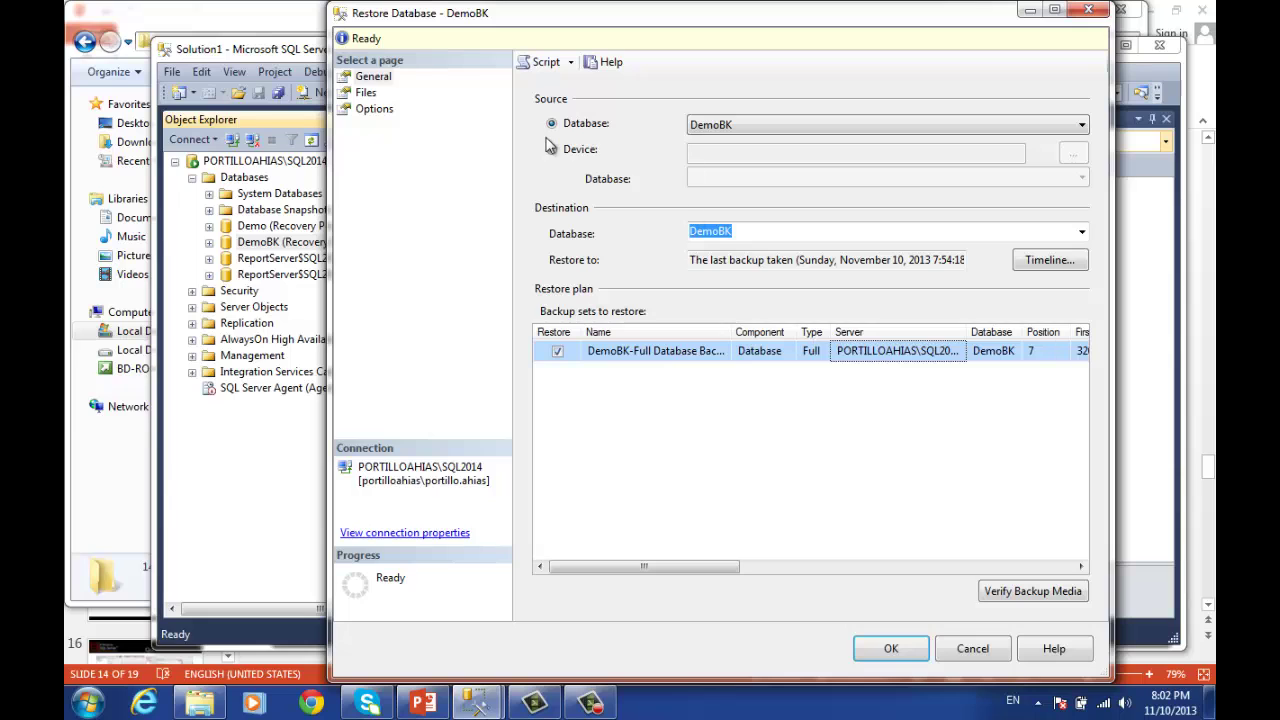
Step: Review the restore file locations, enable overwriting the existing database (WITH REPLACE), and keep the recovery state at RESTORE WITH RECOVERY
left_click(364, 93)
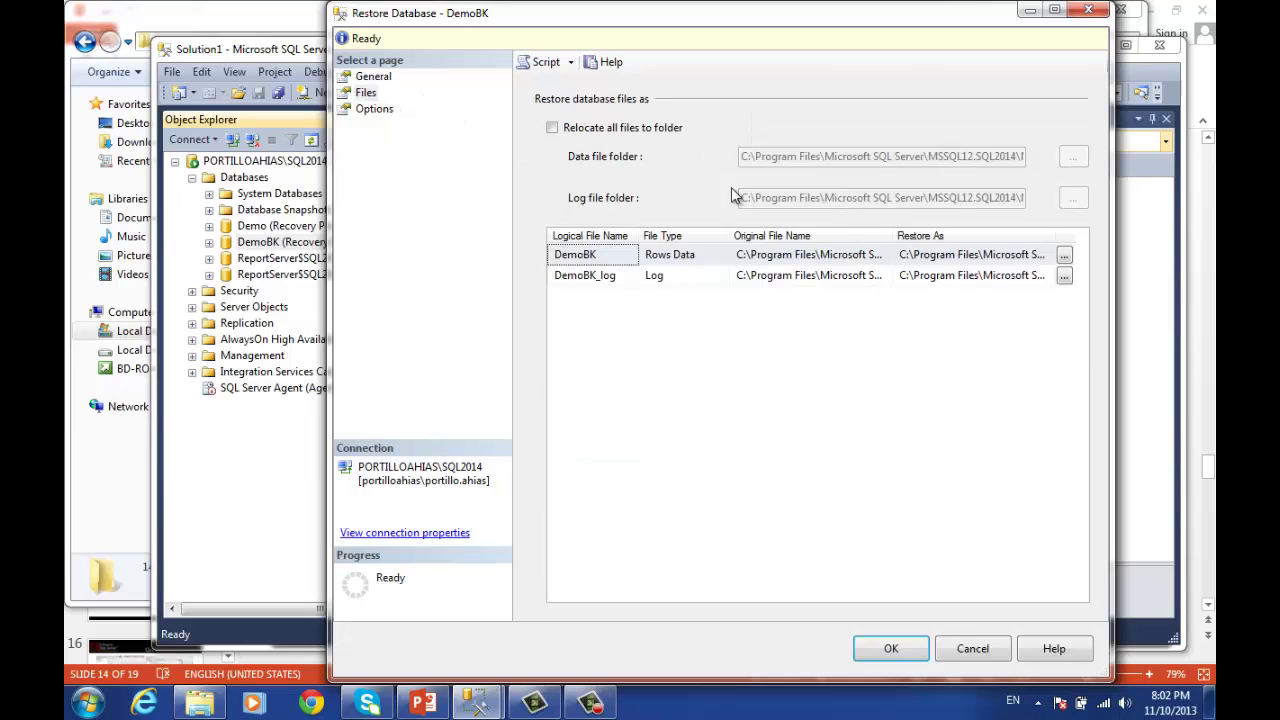
left_click(374, 109)
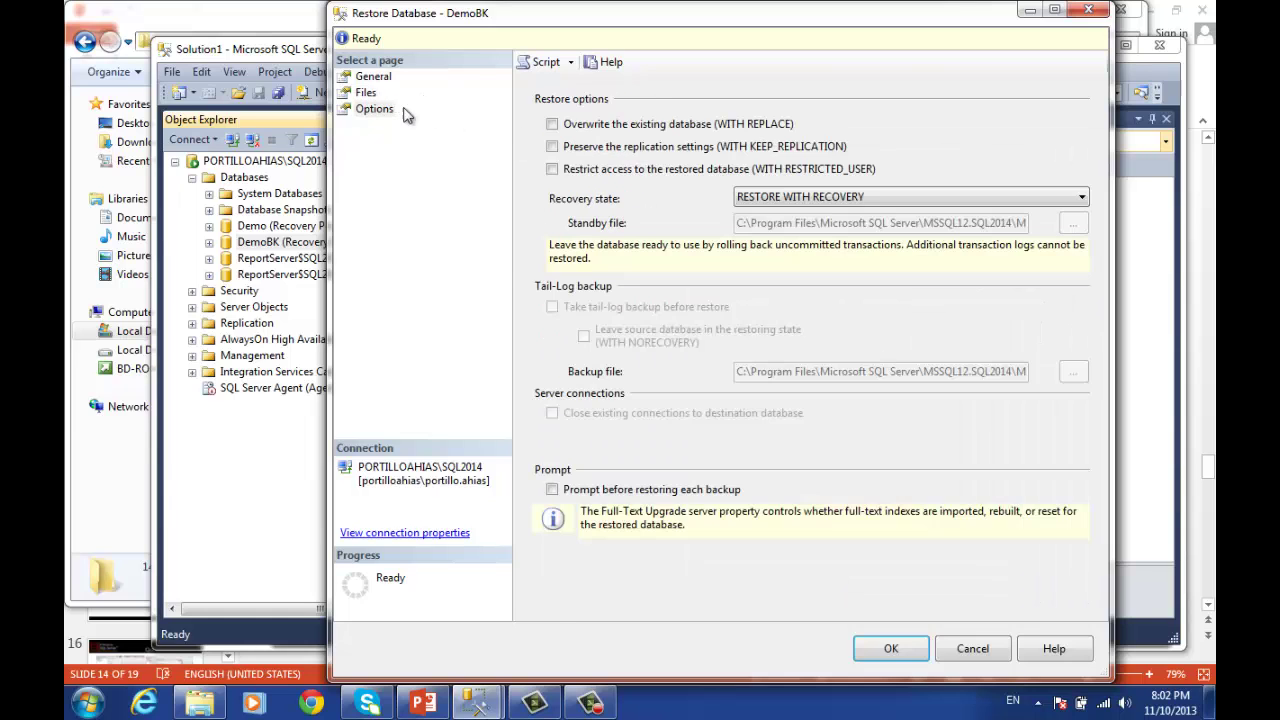
left_click(647, 125)
left_click(940, 199)
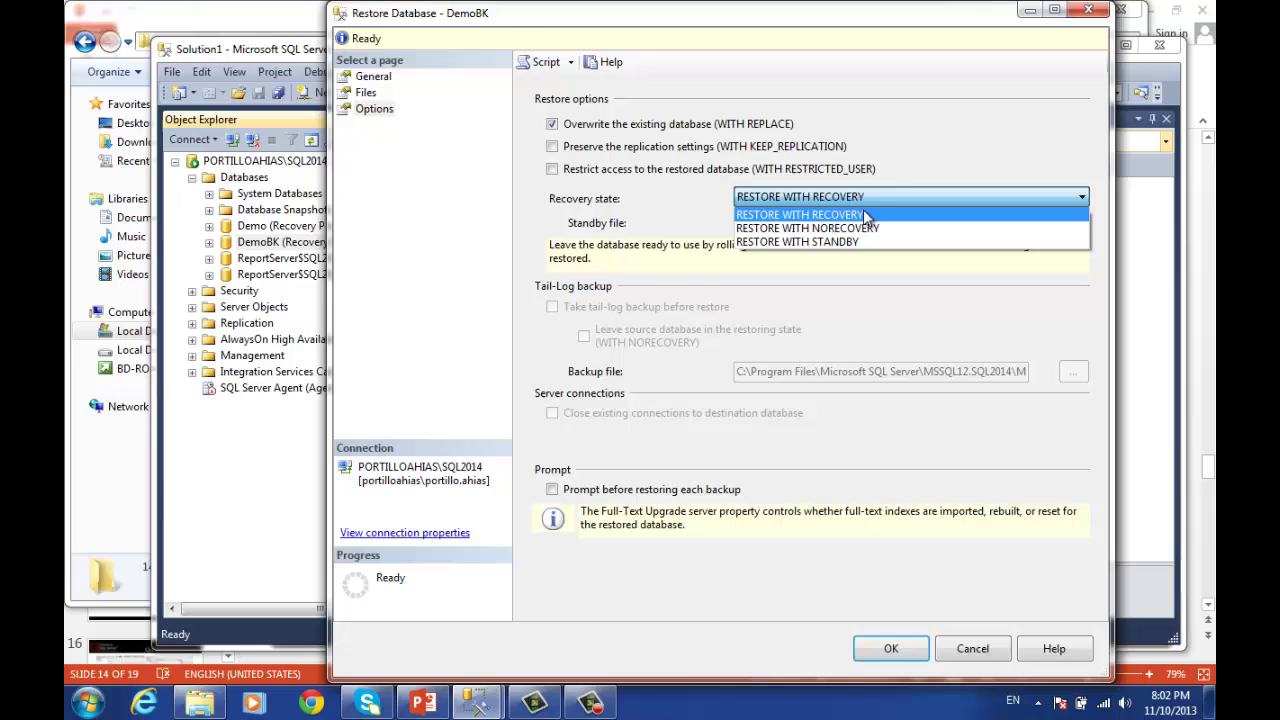
left_click(898, 166)
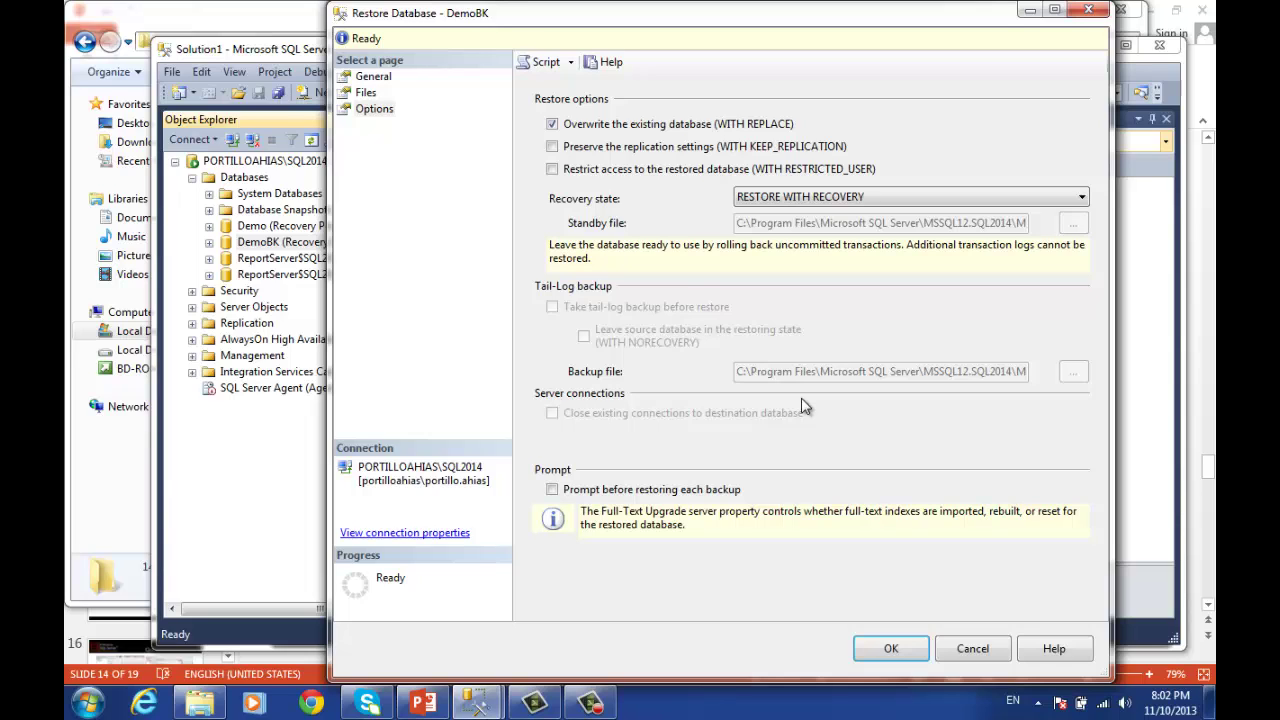
left_click(884, 197)
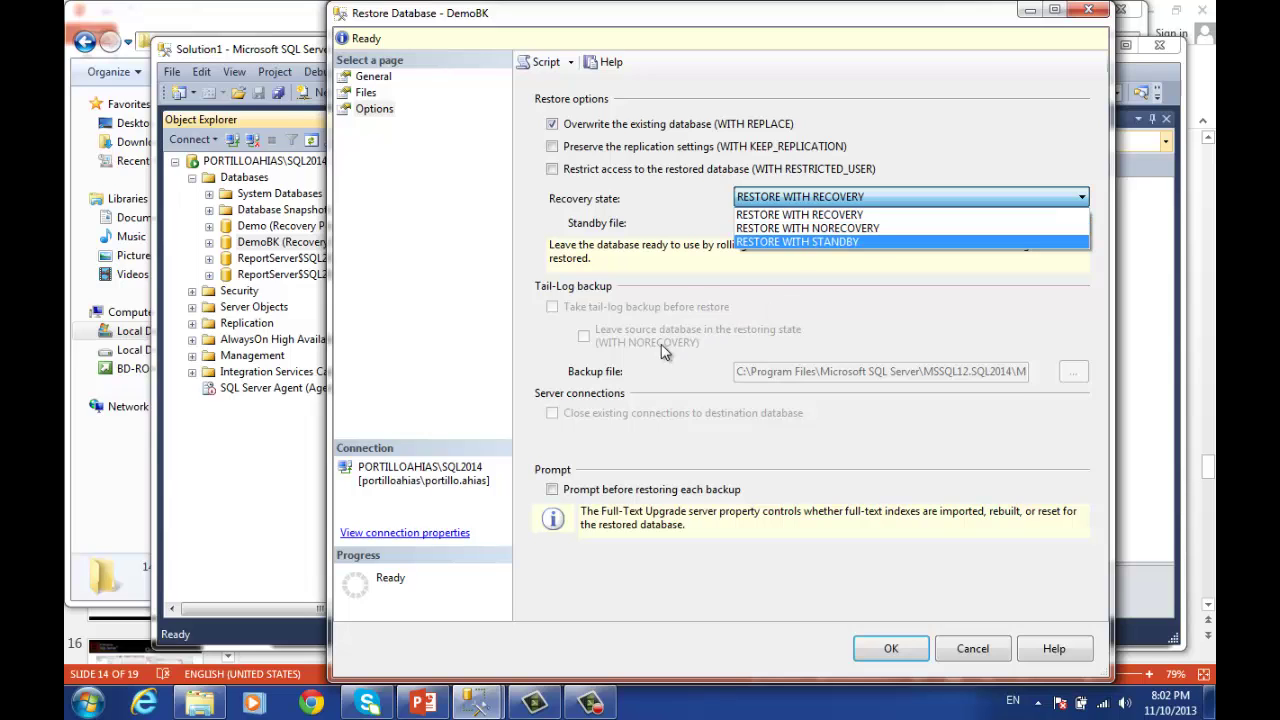
left_click(876, 144)
Step: Recheck the general and file settings, run the DemoBK restore from the full backup, and dismiss the completion message
left_click(391, 80)
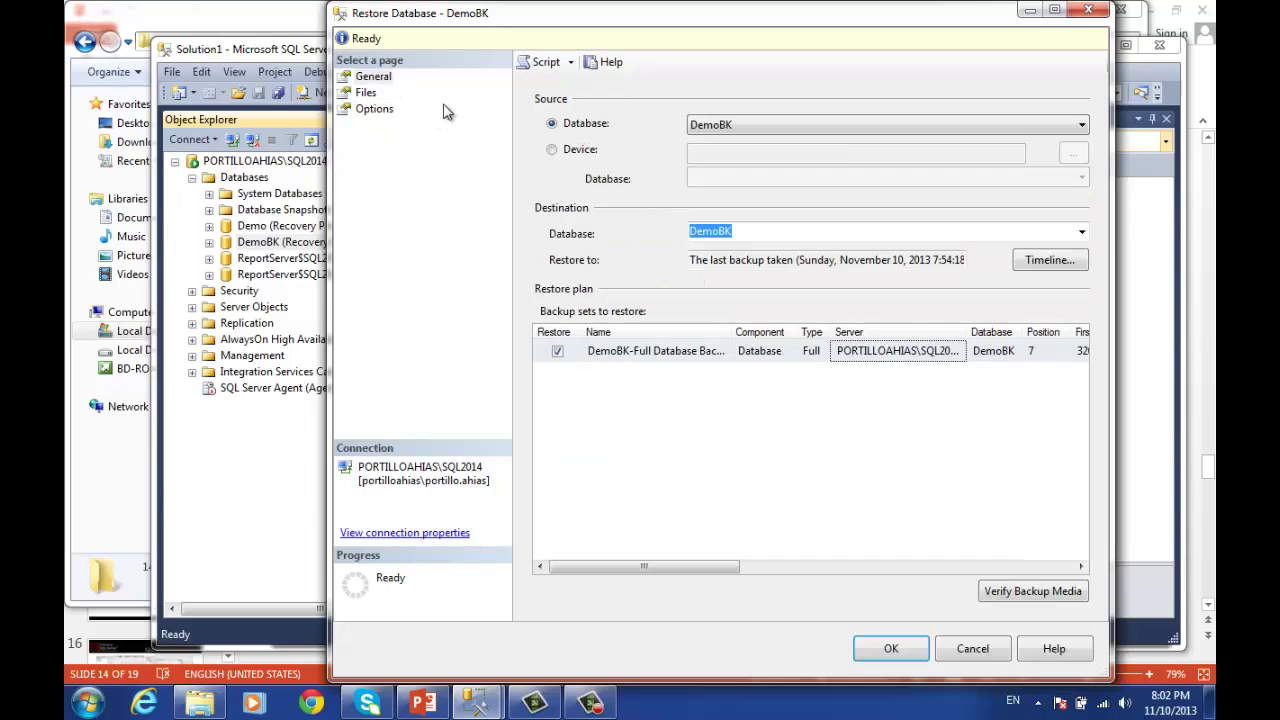
left_click(930, 357)
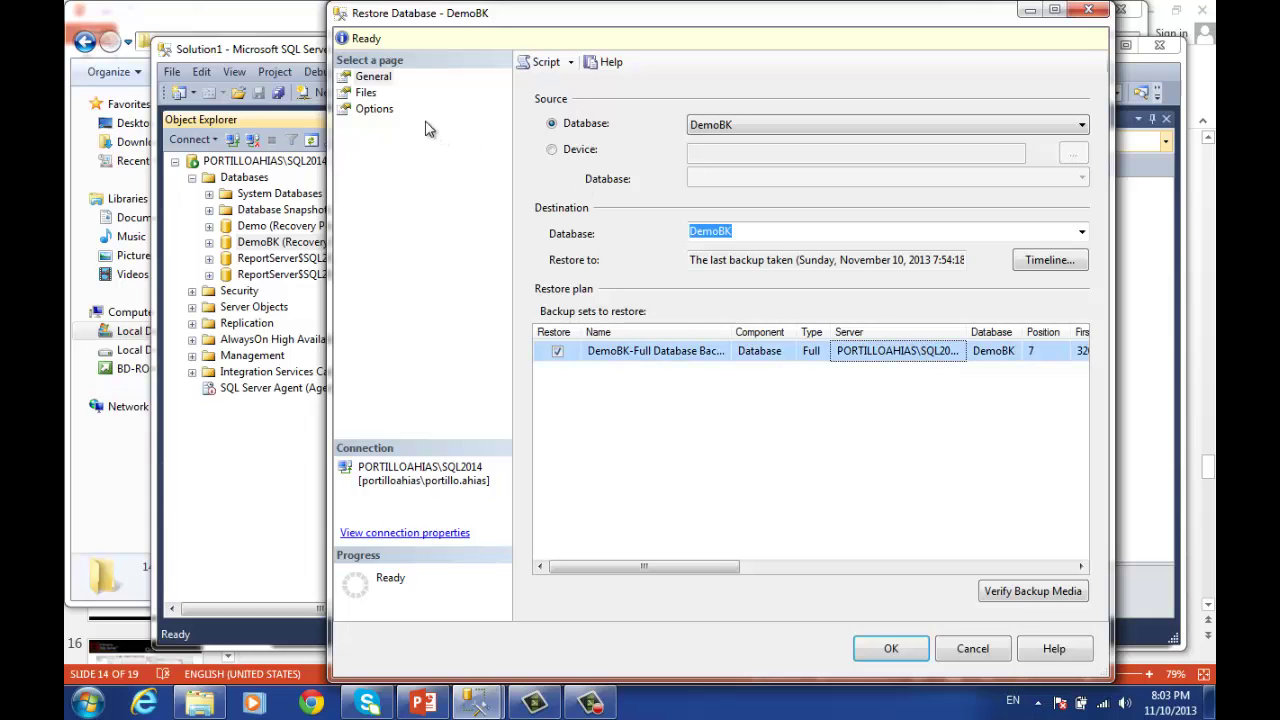
left_click(366, 92)
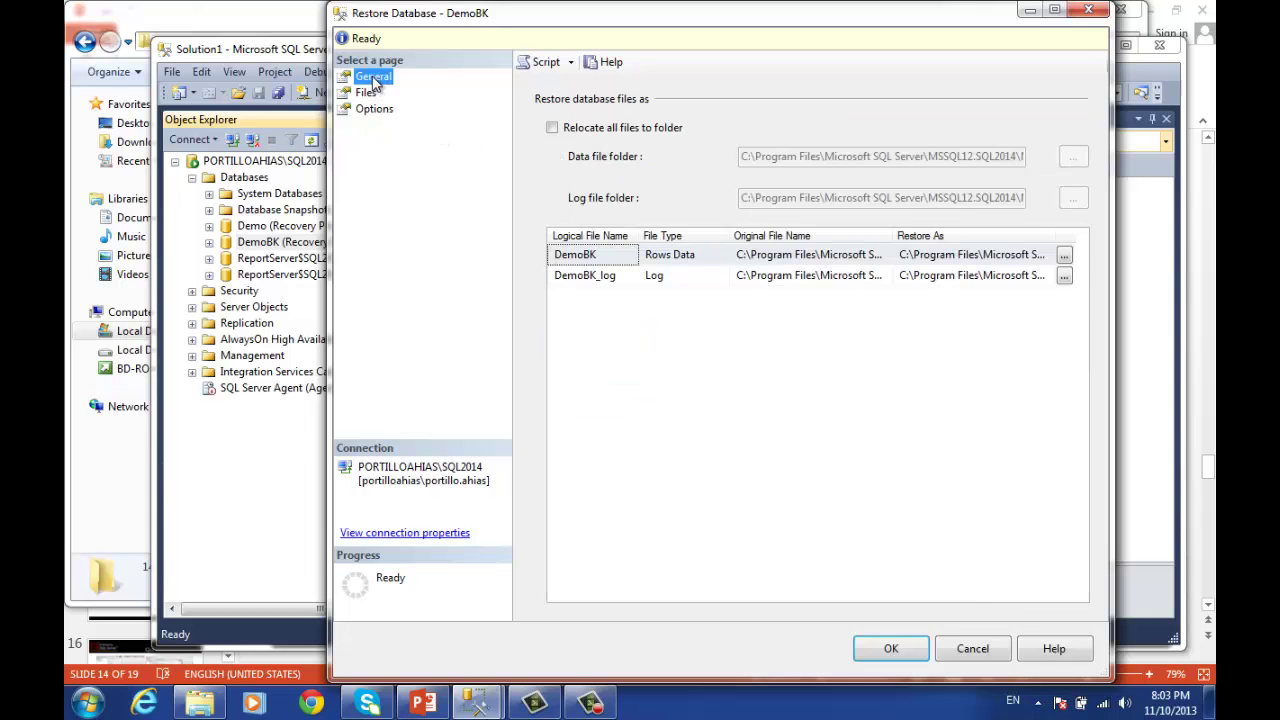
left_click(373, 77)
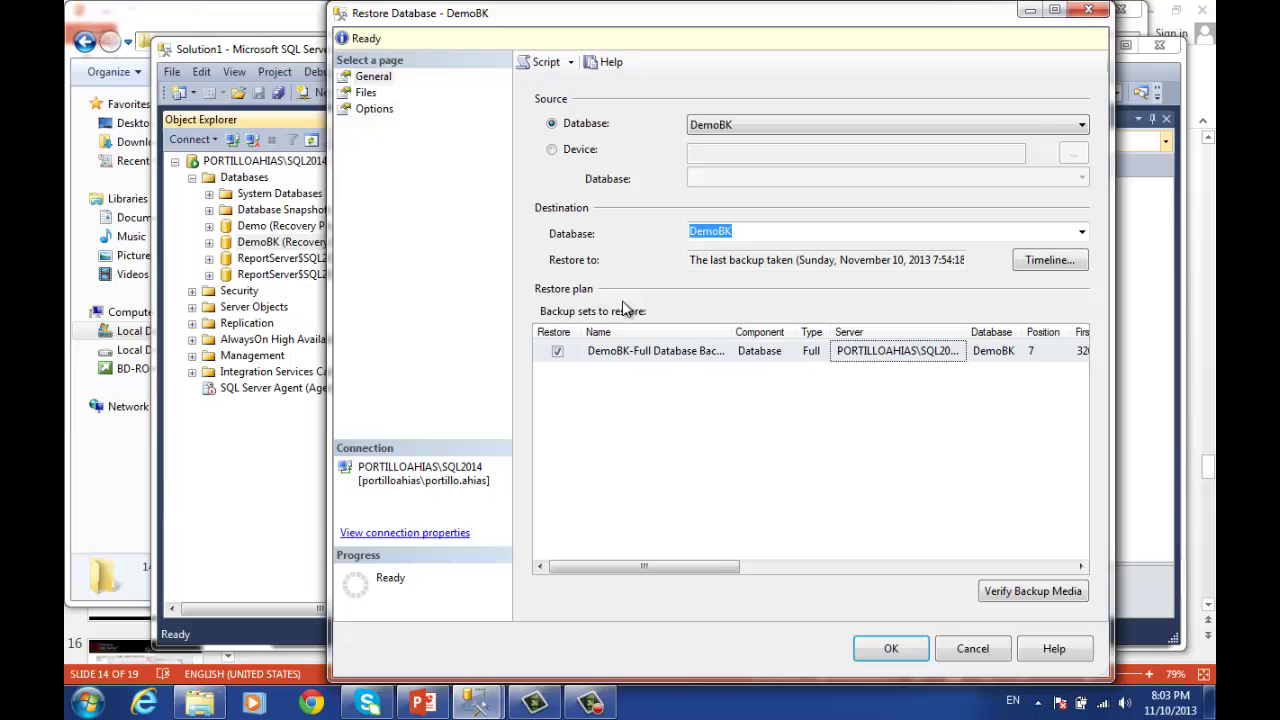
left_click(891, 649)
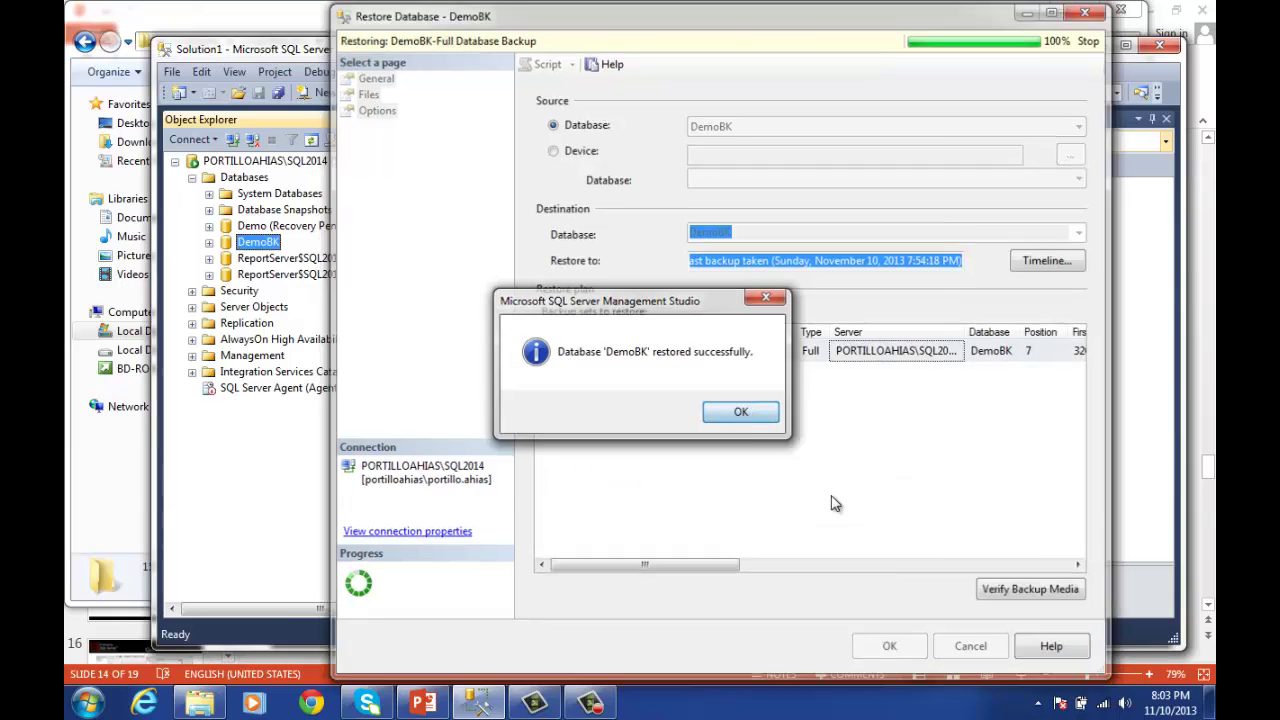
key("Return")
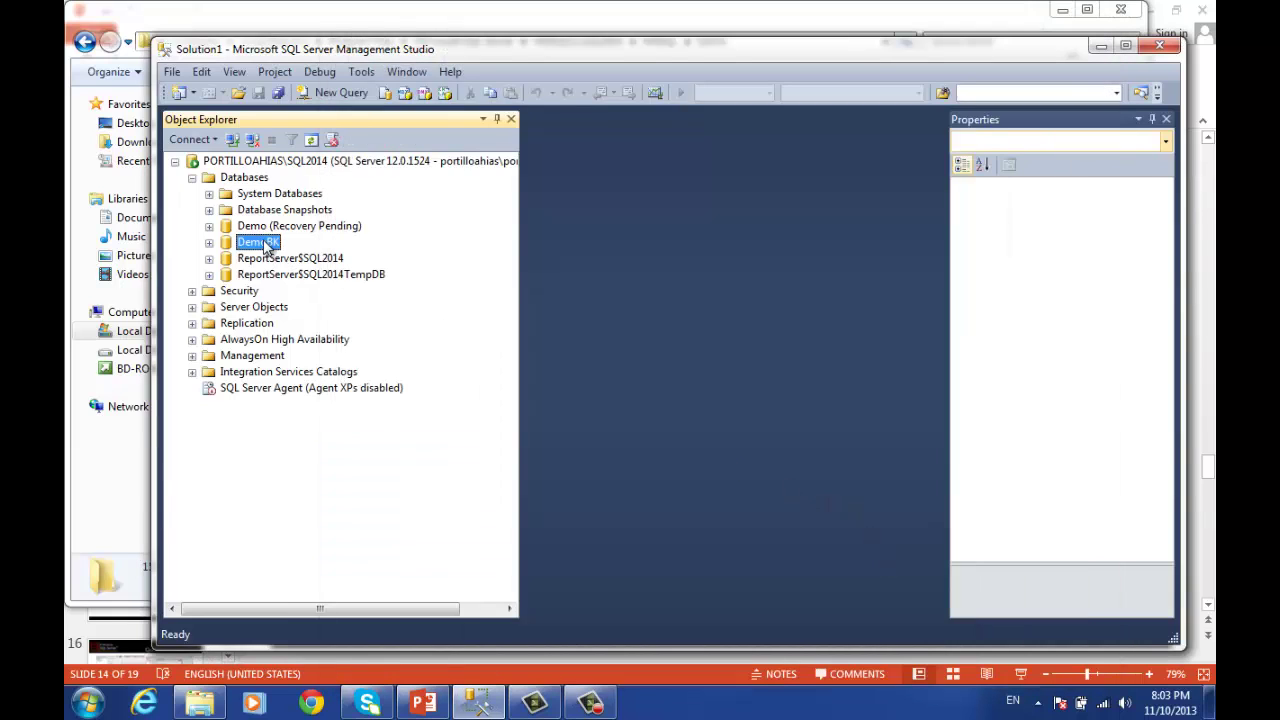
Step: Query the top 1000 rows of DemoBK's dbo.test table and select all cells in the value column to check the restored data
right_click(263, 239)
left_click(209, 243)
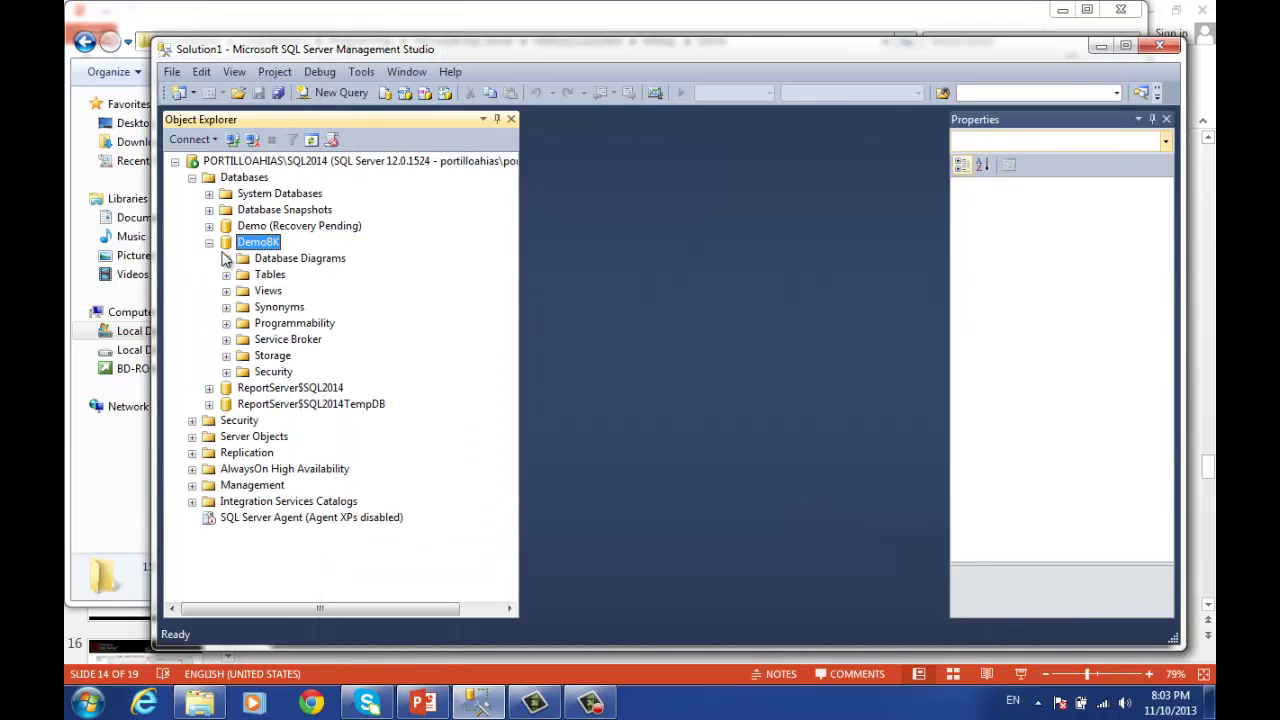
left_click(226, 275)
left_click(292, 324)
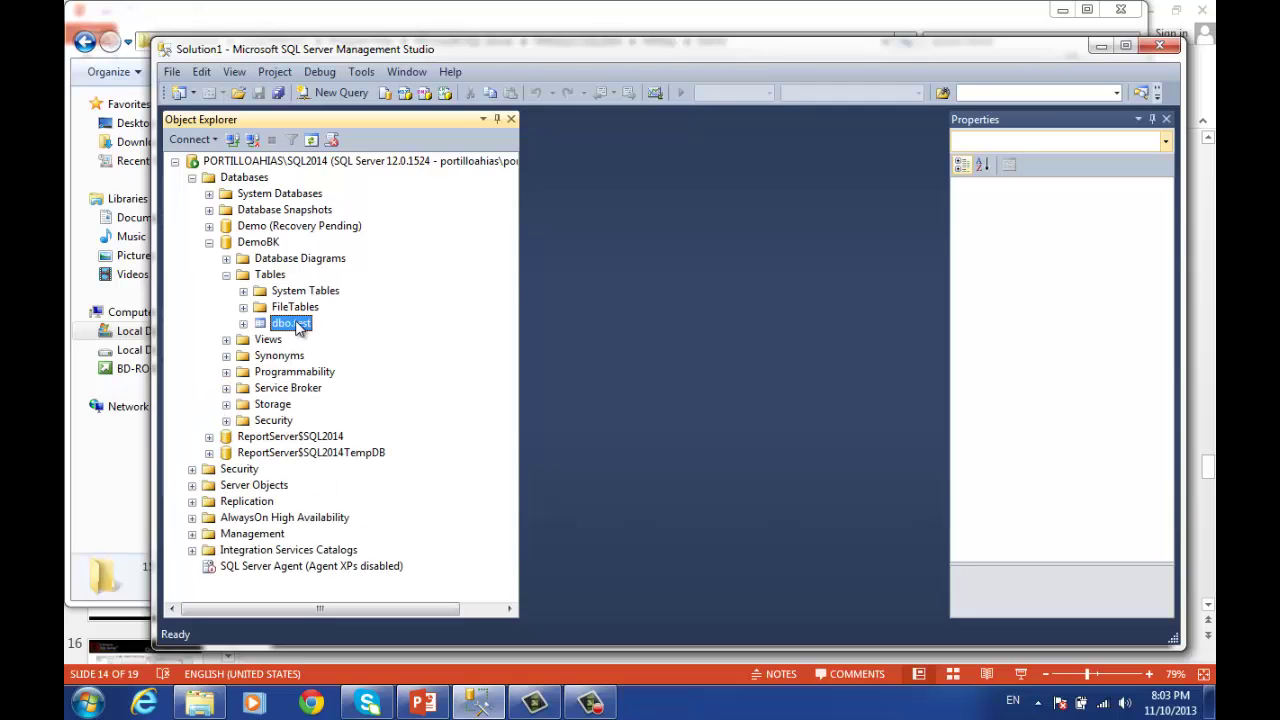
right_click(296, 326)
left_click(362, 355)
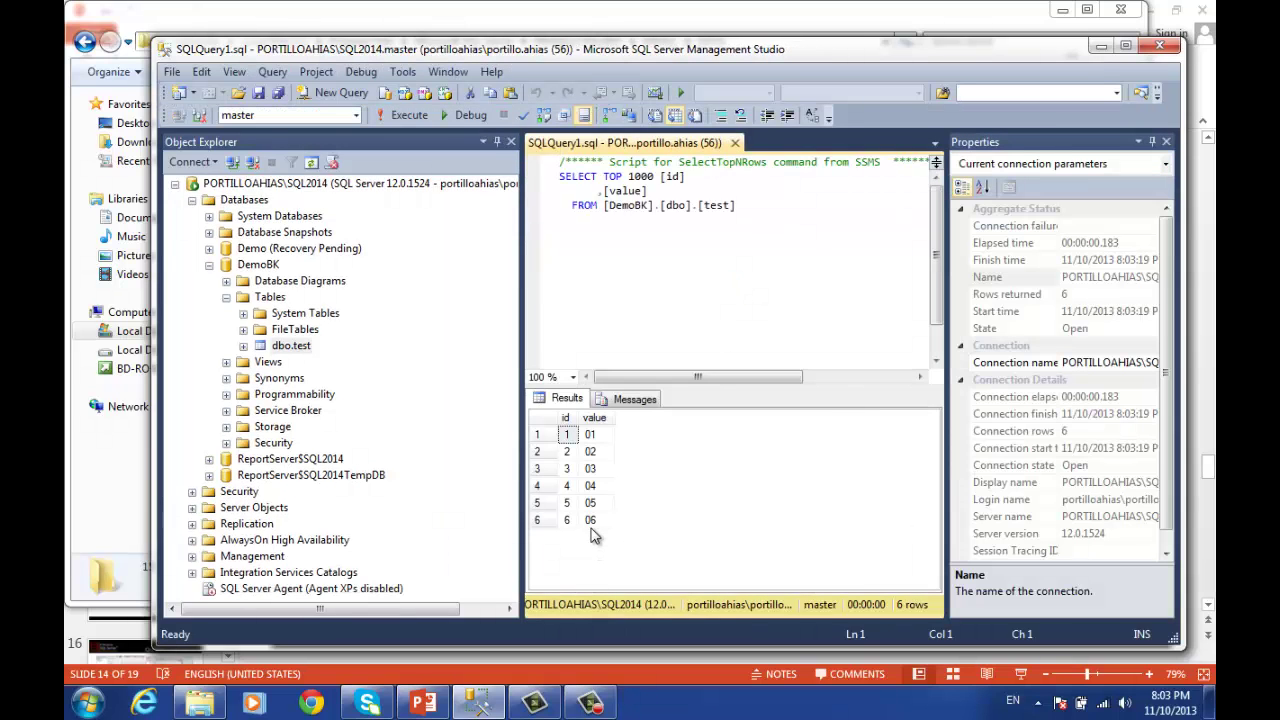
left_click_drag(596, 520, 595, 437)
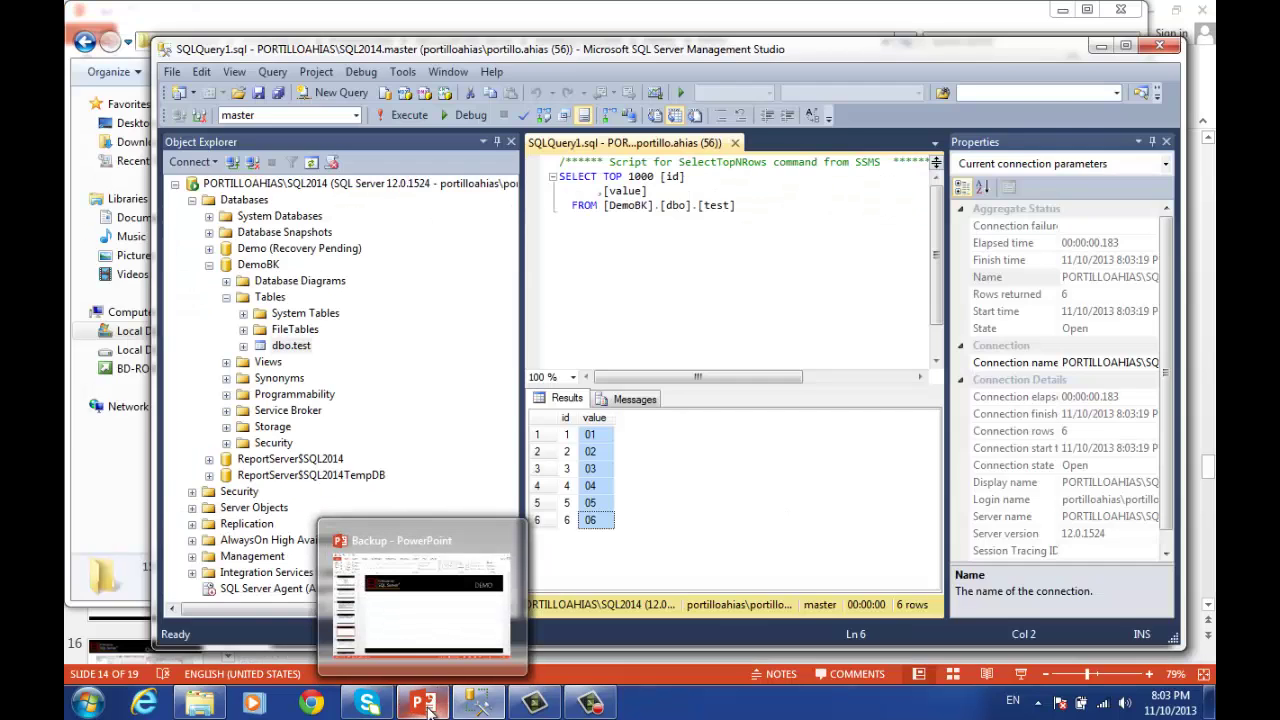
Step: Switch to the Backup presentation in PowerPoint and start the slide show from the DEMO slide
left_click(426, 706)
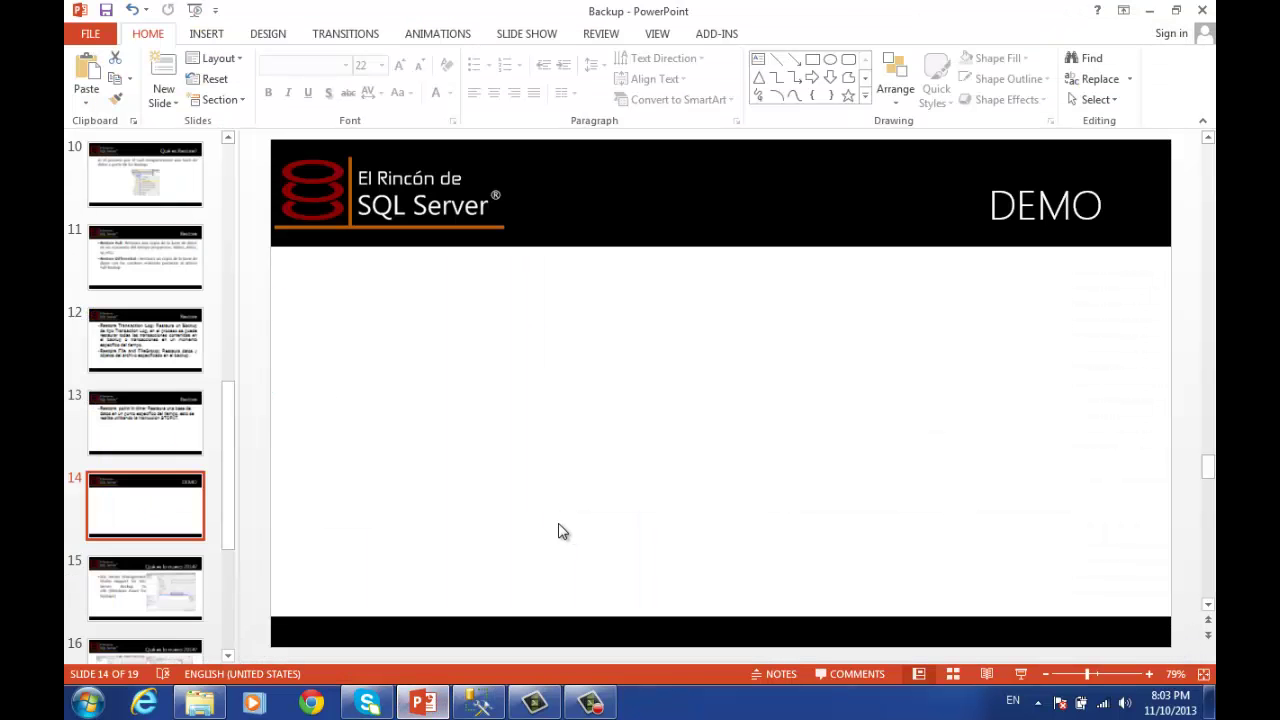
left_click(1019, 673)
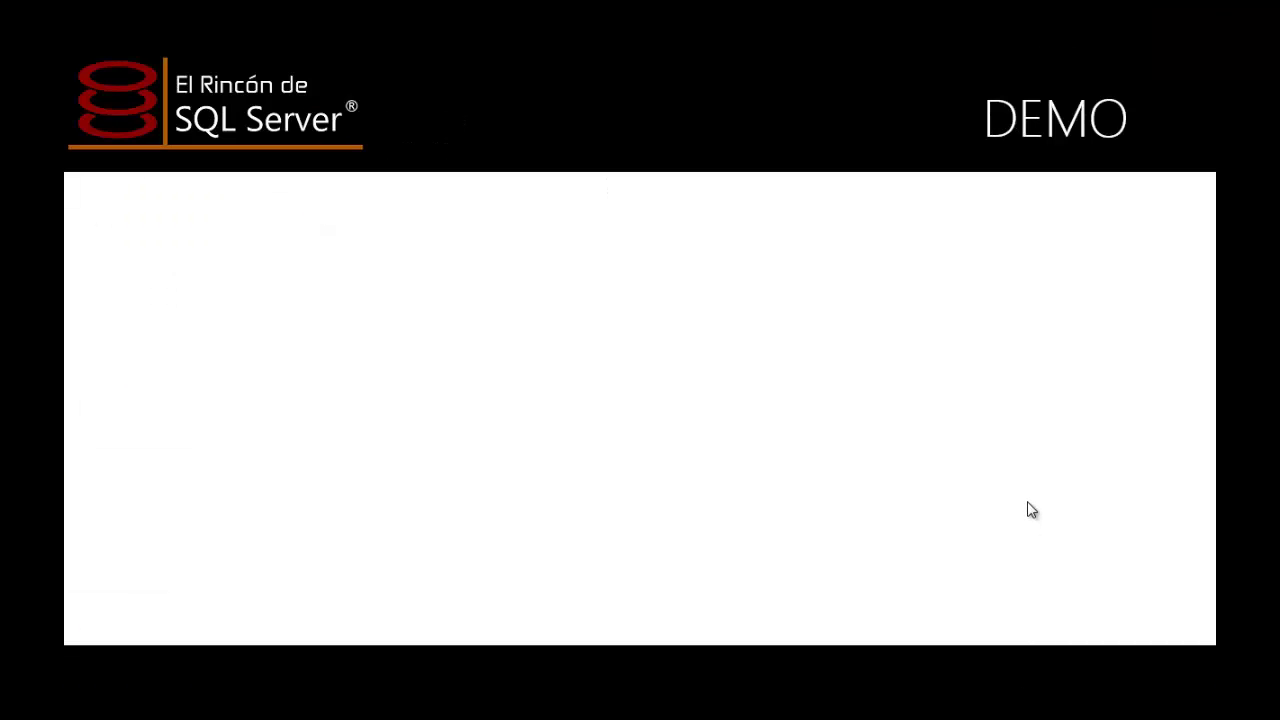